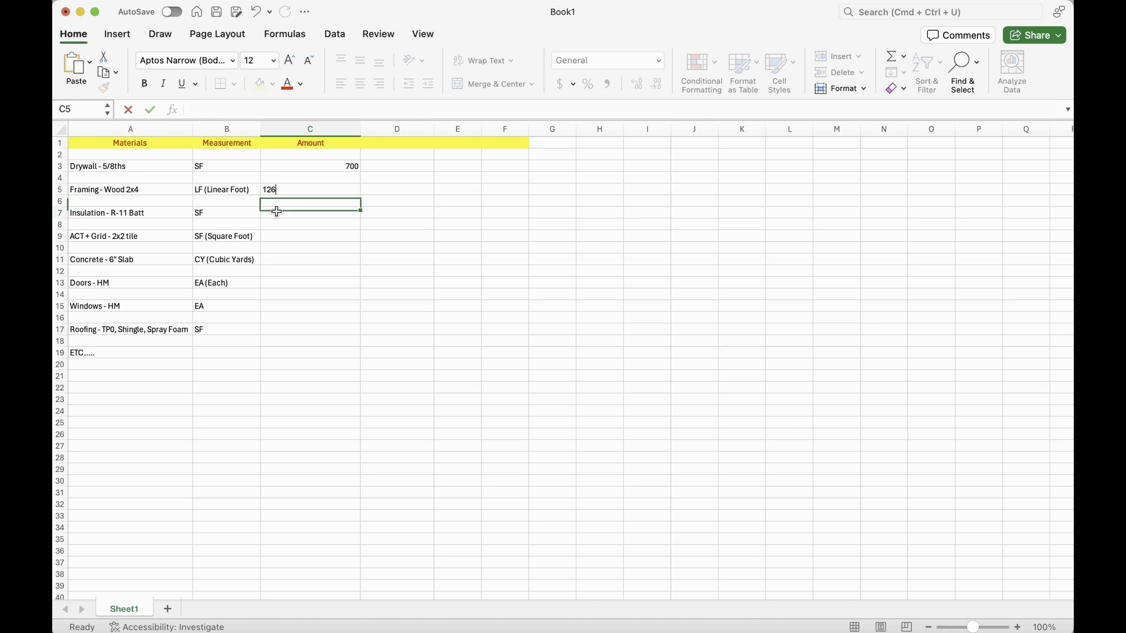
- Set the drywall amount to 1000 and the insulation amount to 700 in the Amount column
click(272, 212)
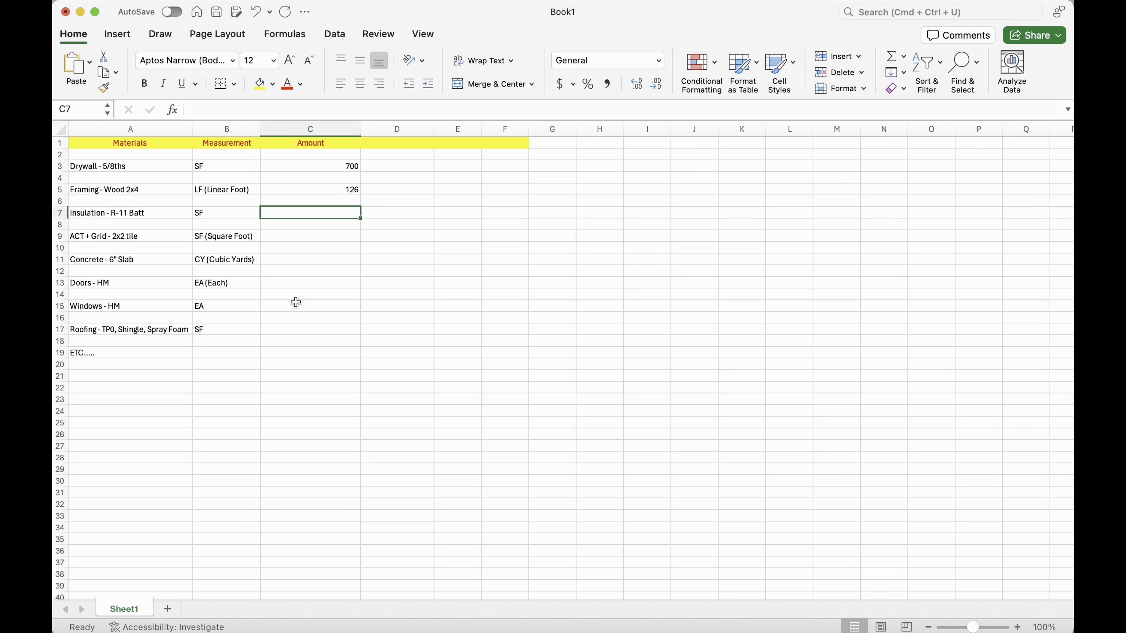
text(7)
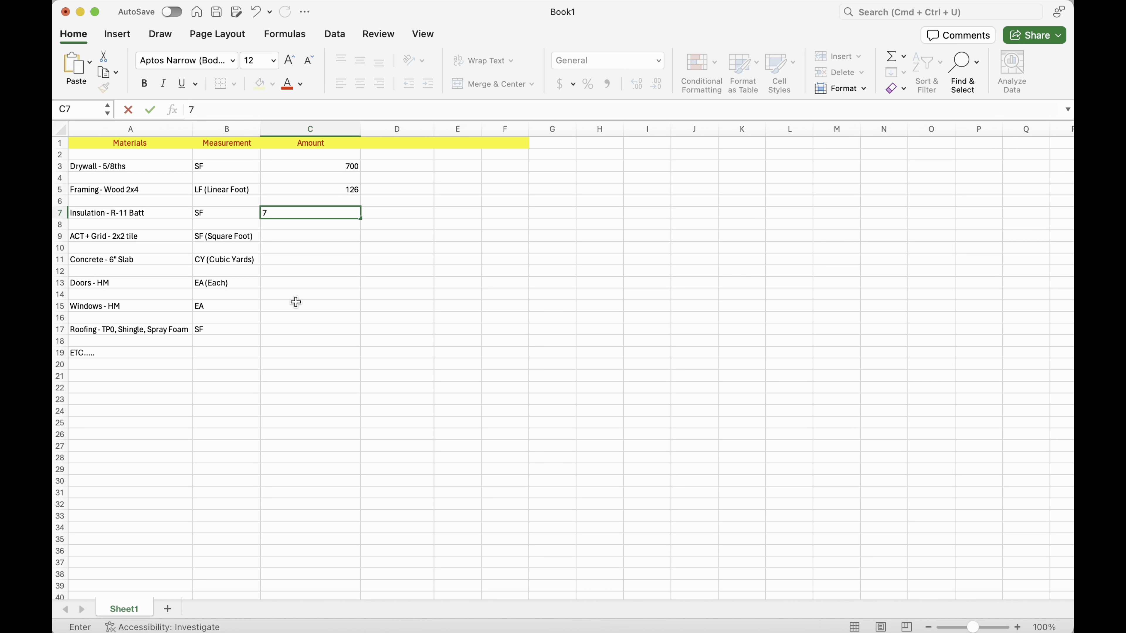
click(306, 168)
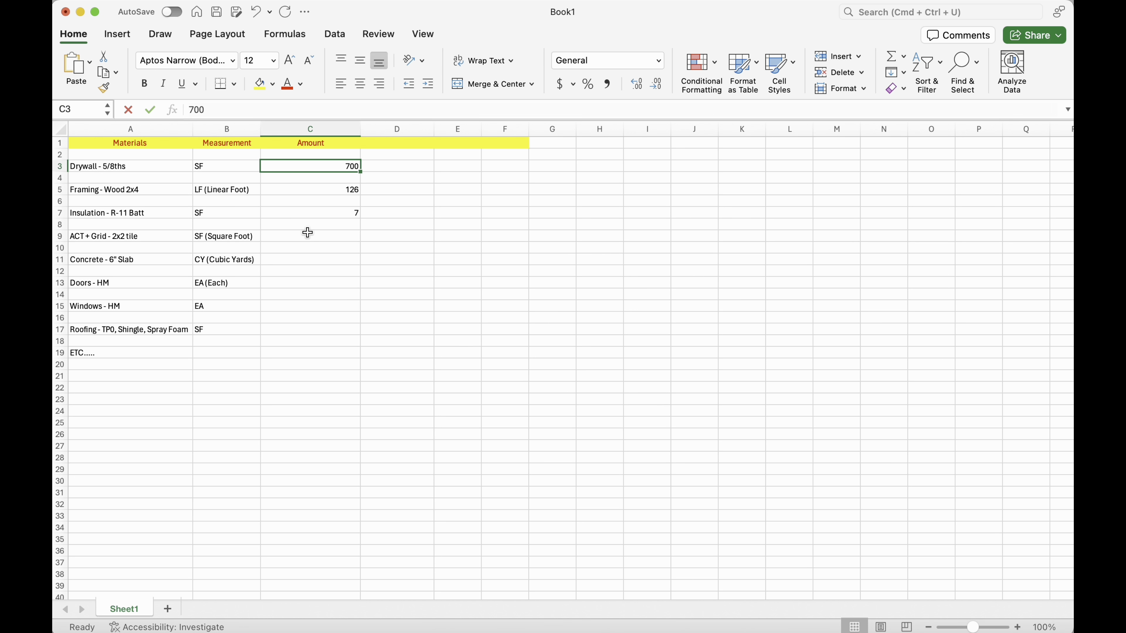
text(100)
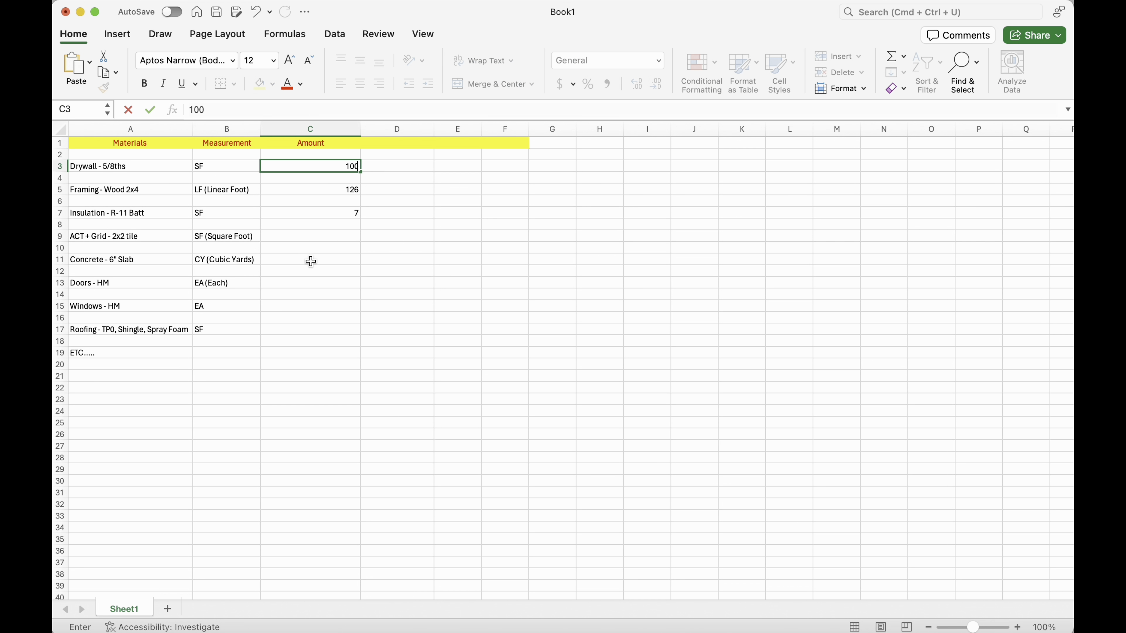
text(0)
click(317, 201)
click(322, 216)
click(258, 114)
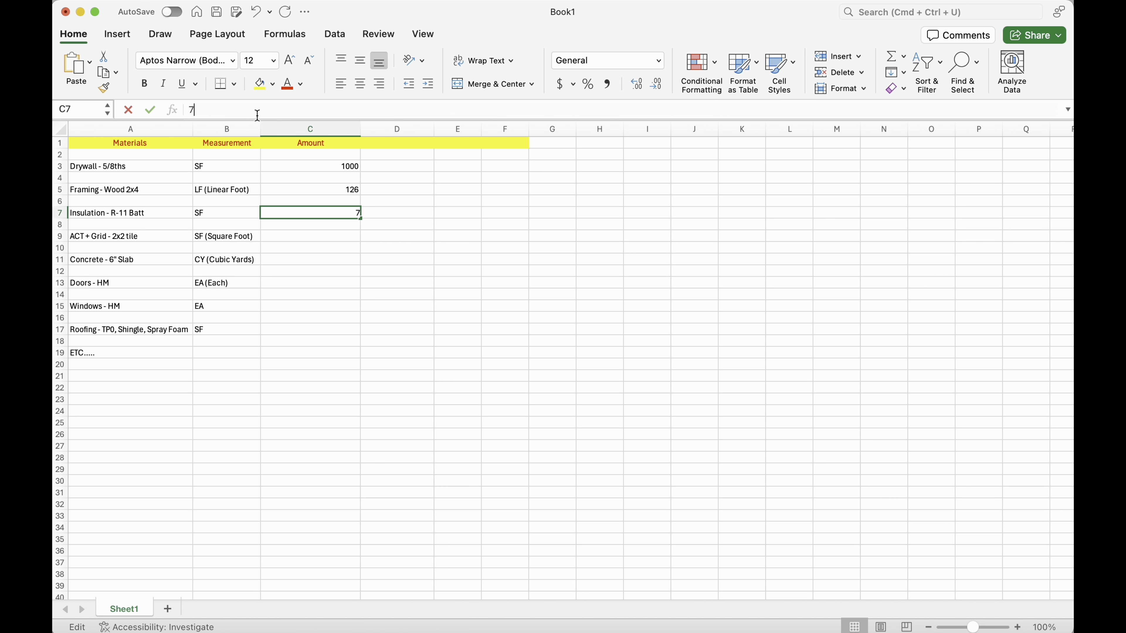
text(00)
- Enter 250 as the ACT + Grid amount and 9 as the concrete slab amount
click(267, 236)
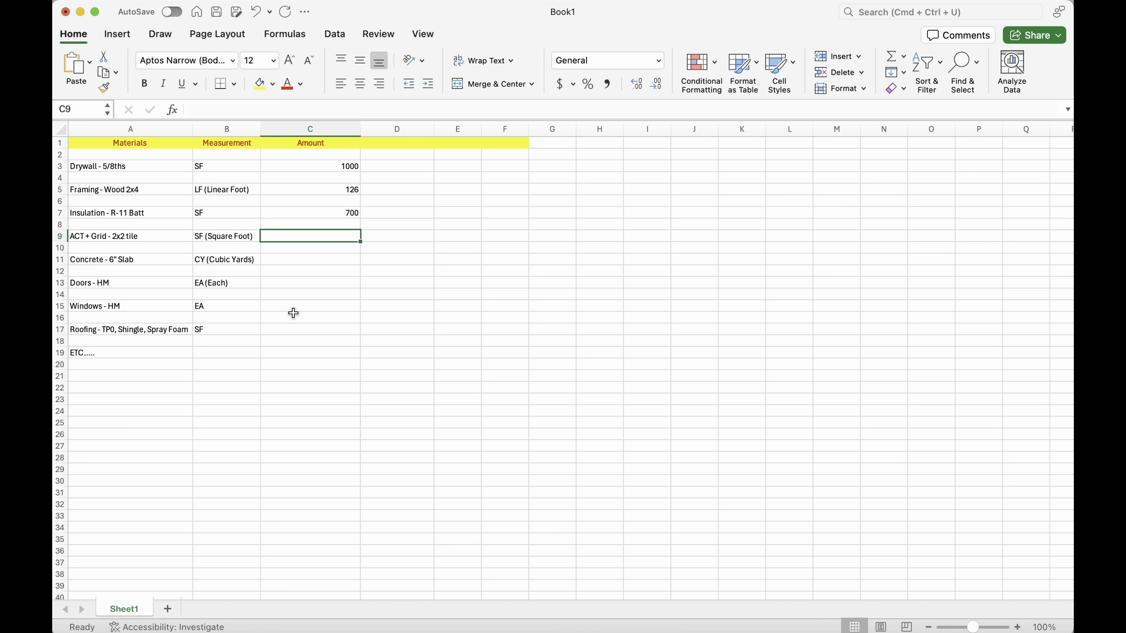
text(250)
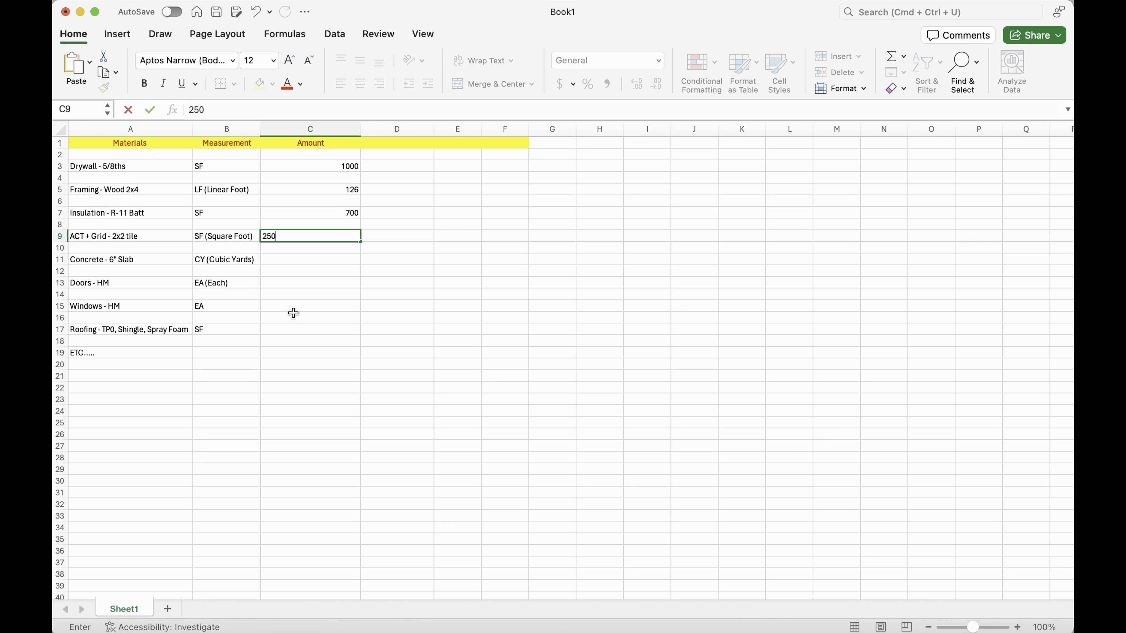
key(Return)
key(Return)
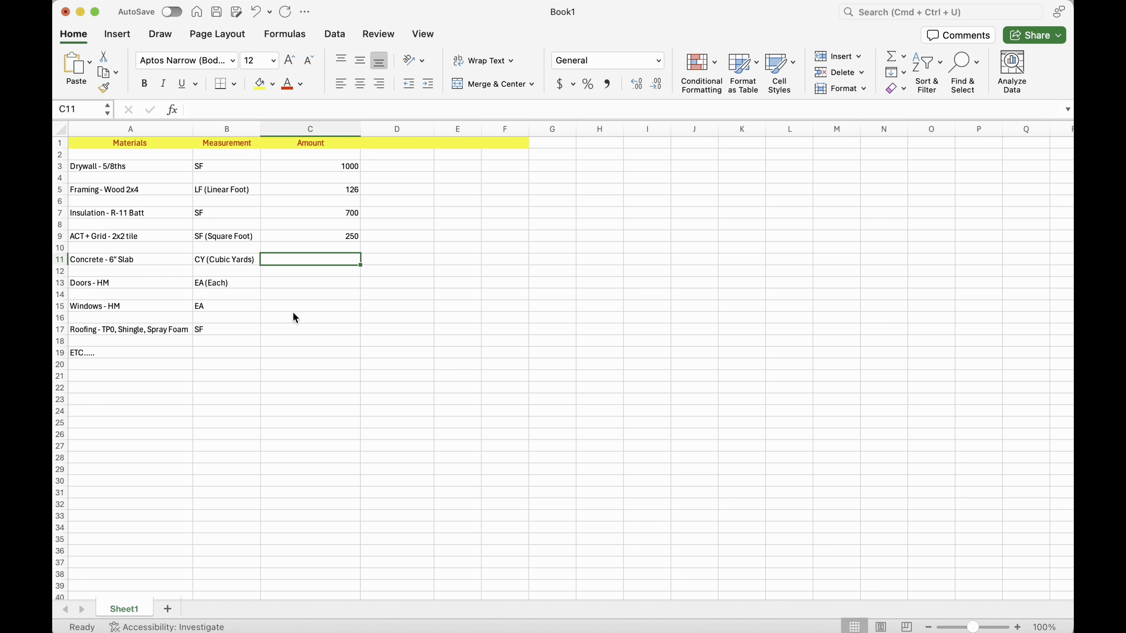
text(9)
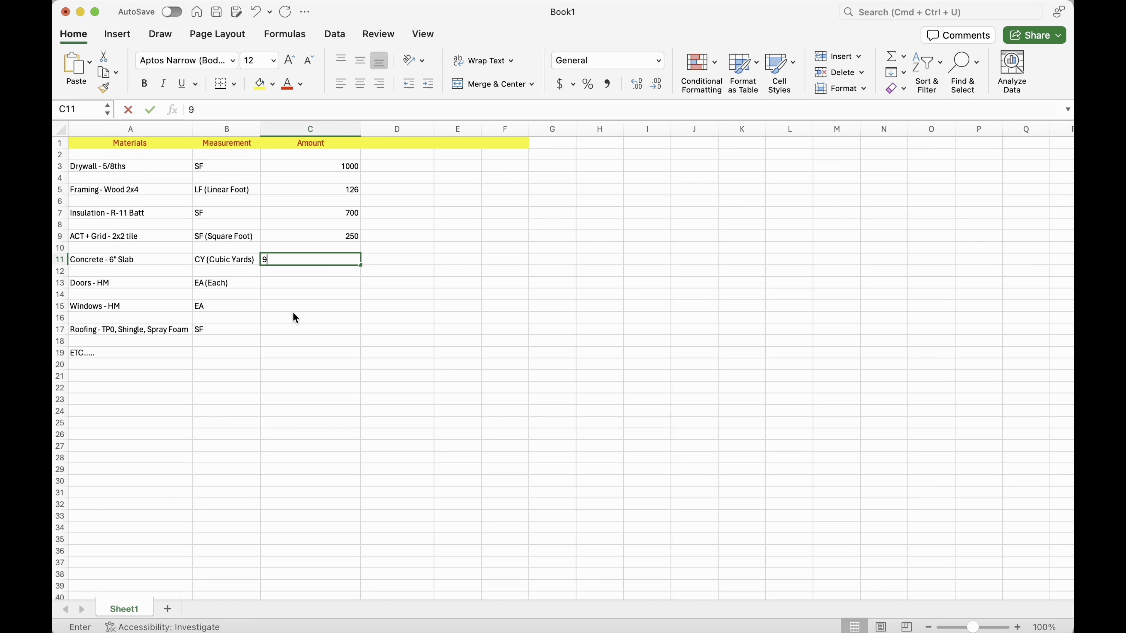
key(Return)
key(Return)
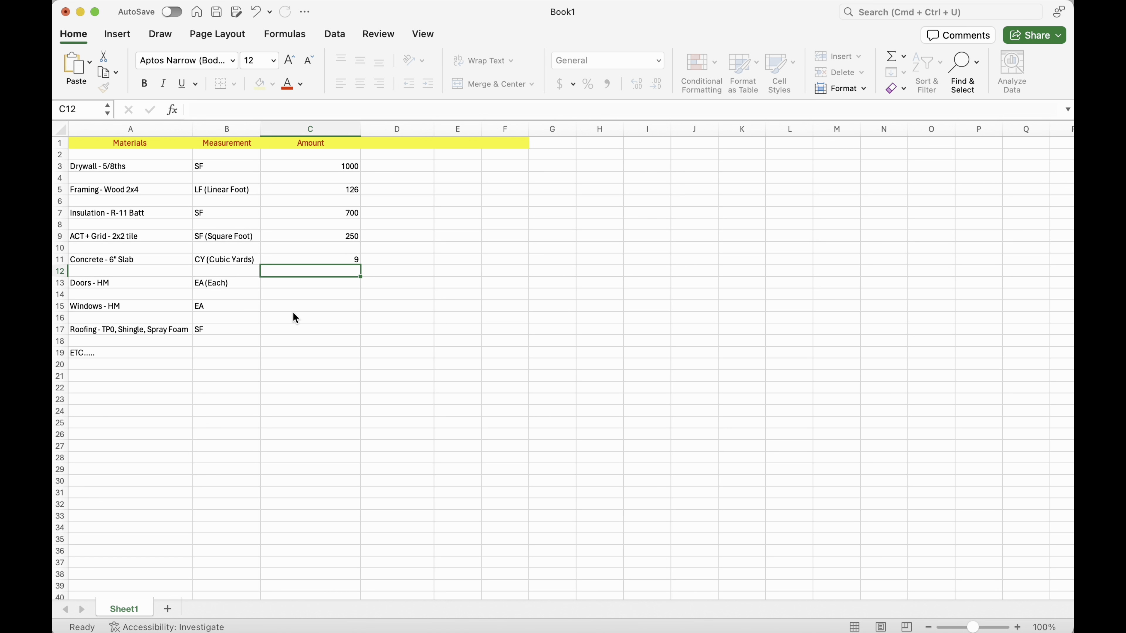
- Enter 5 as the doors amount and 8 as the windows amount
text(5)
key(Return)
key(Return)
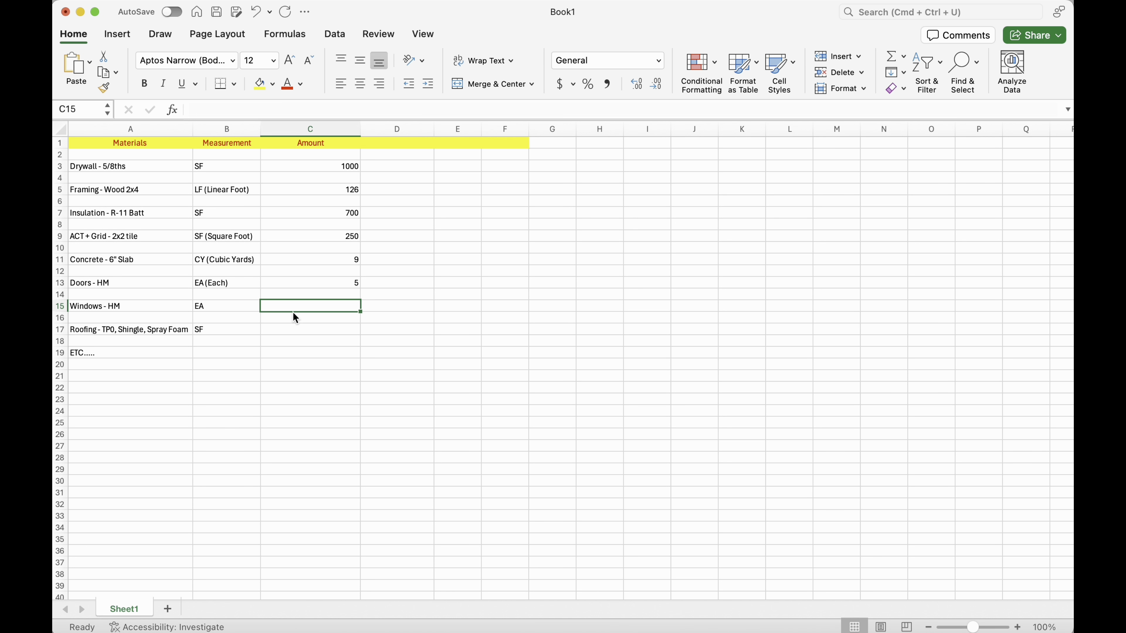
text(8)
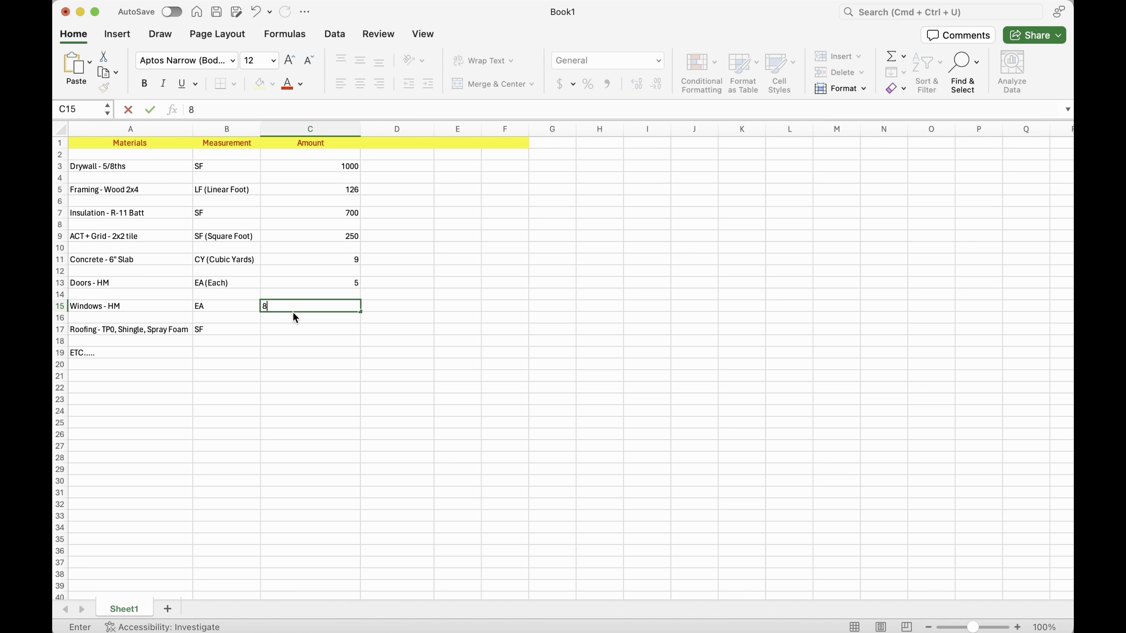
key(Return)
key(Return)
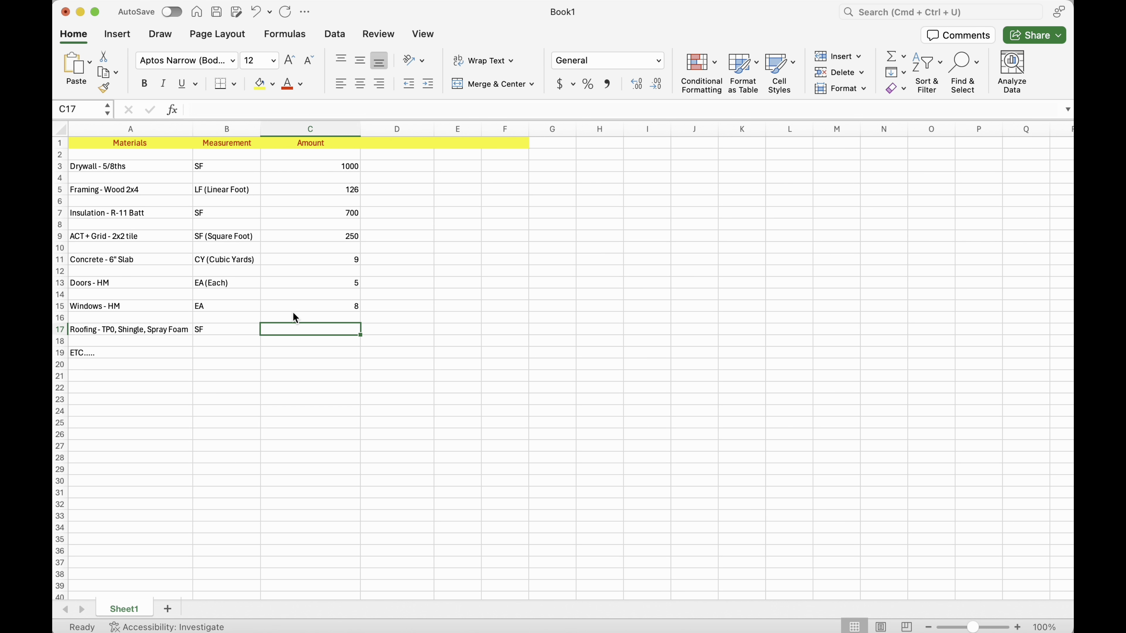
- Enter 345 as the roofing amount in the Amount column
text(30)
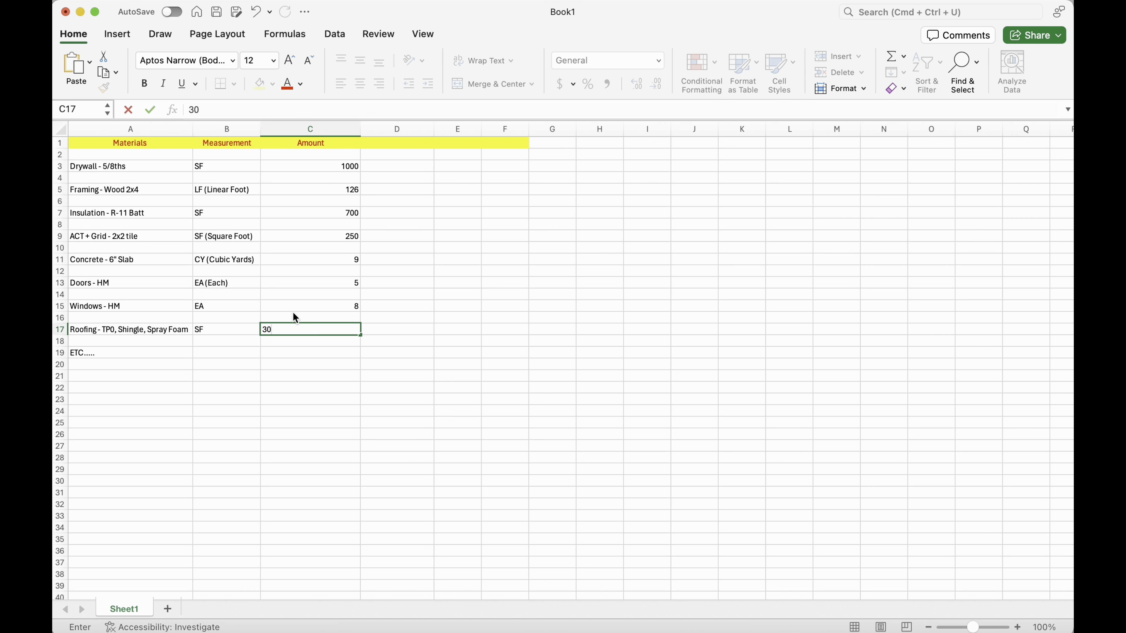
key(BackSpace)
key(BackSpace)
text(45)
key(Return)
key(Return)
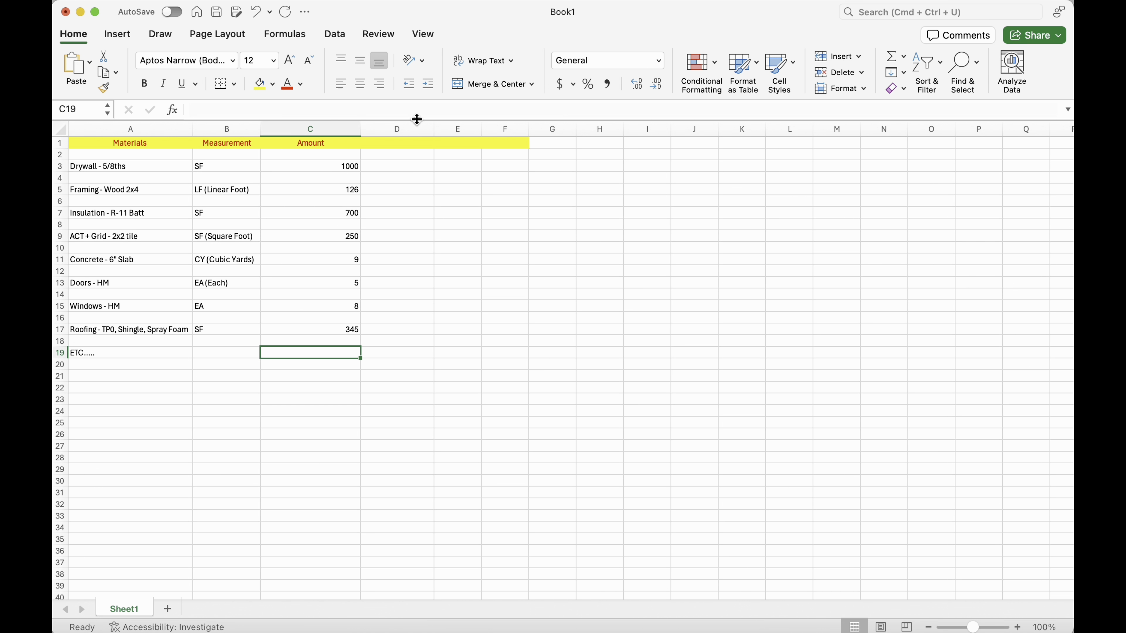
- Narrow the Amount column to fit its header and values closely
drag(361, 129, 309, 128)
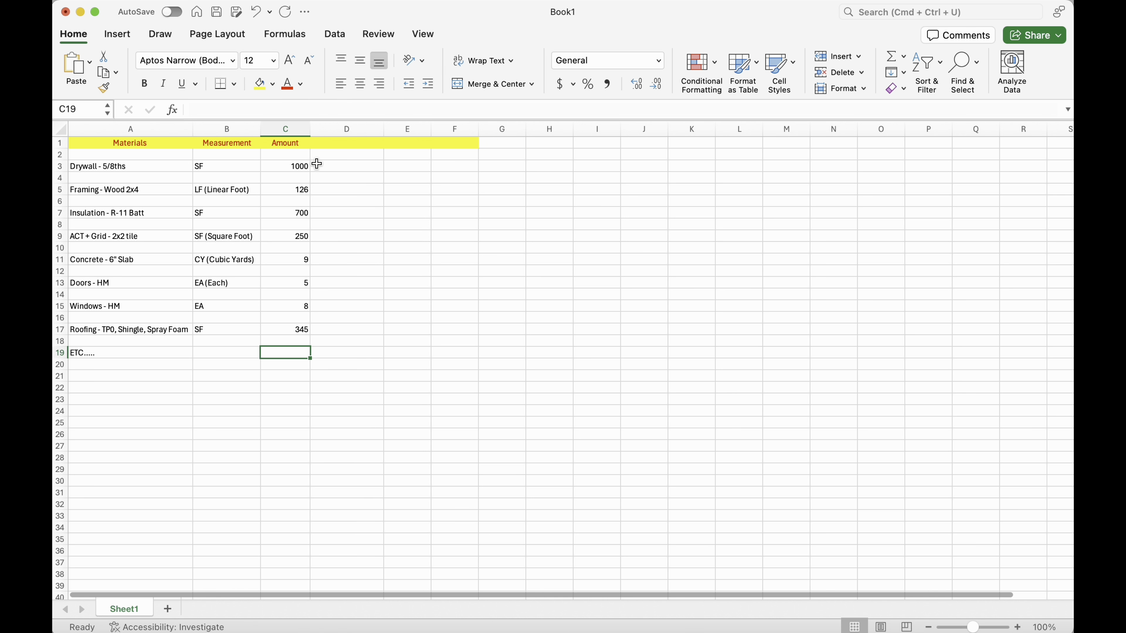
click(339, 161)
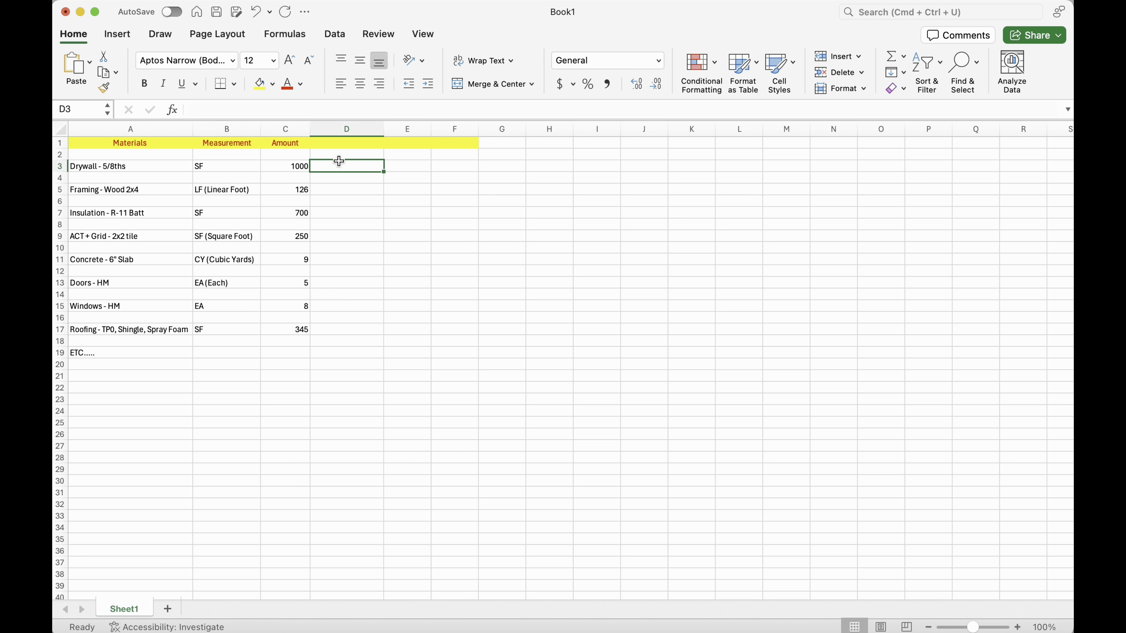
click(340, 143)
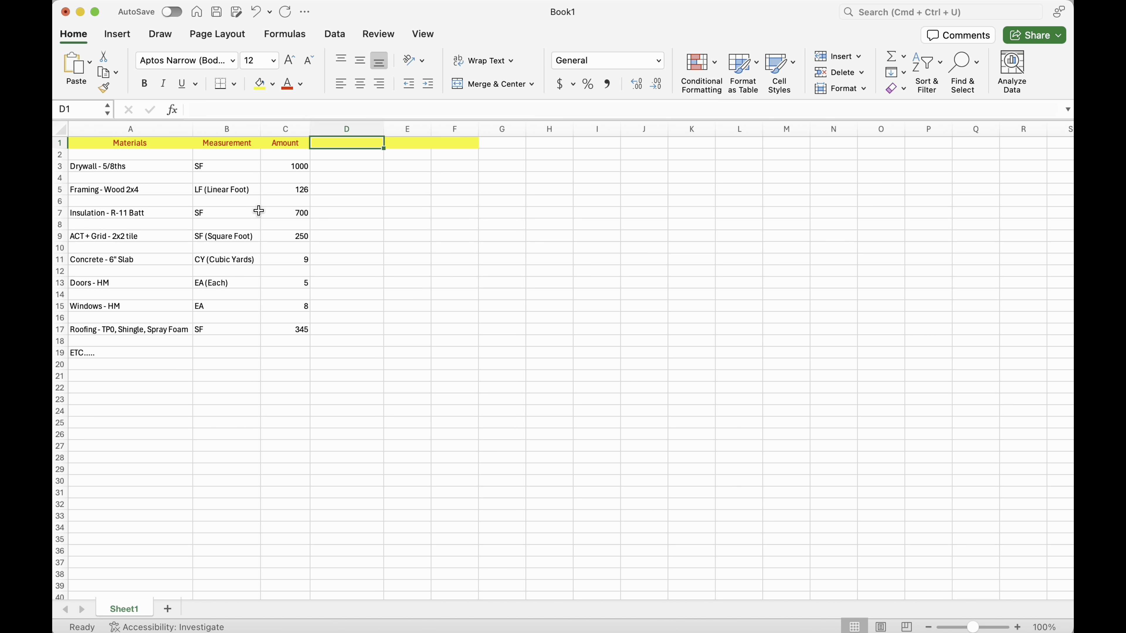
click(310, 126)
drag(309, 128, 298, 128)
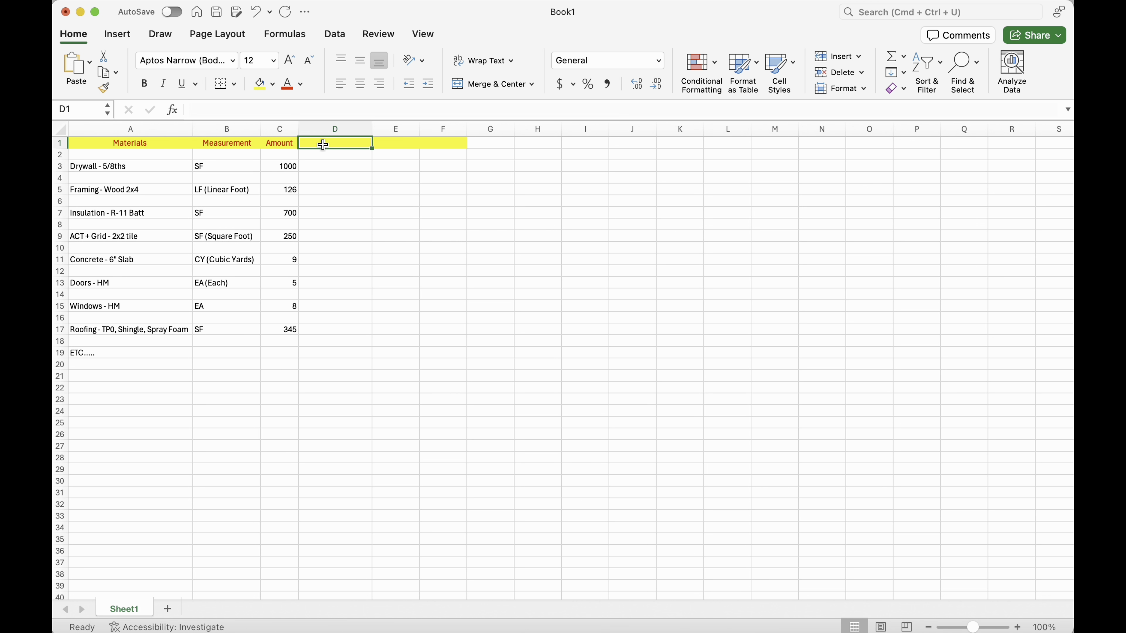
- Add the header "Price Per" in D1 and format it centered with red text like the other headers
text(Price)
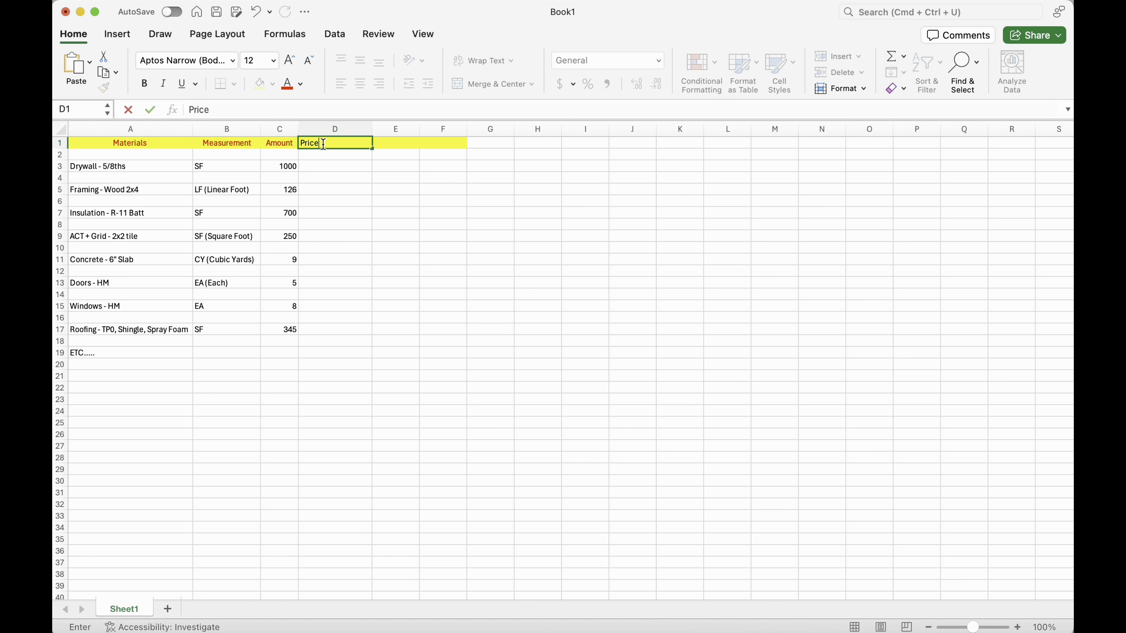
text( Per)
click(439, 179)
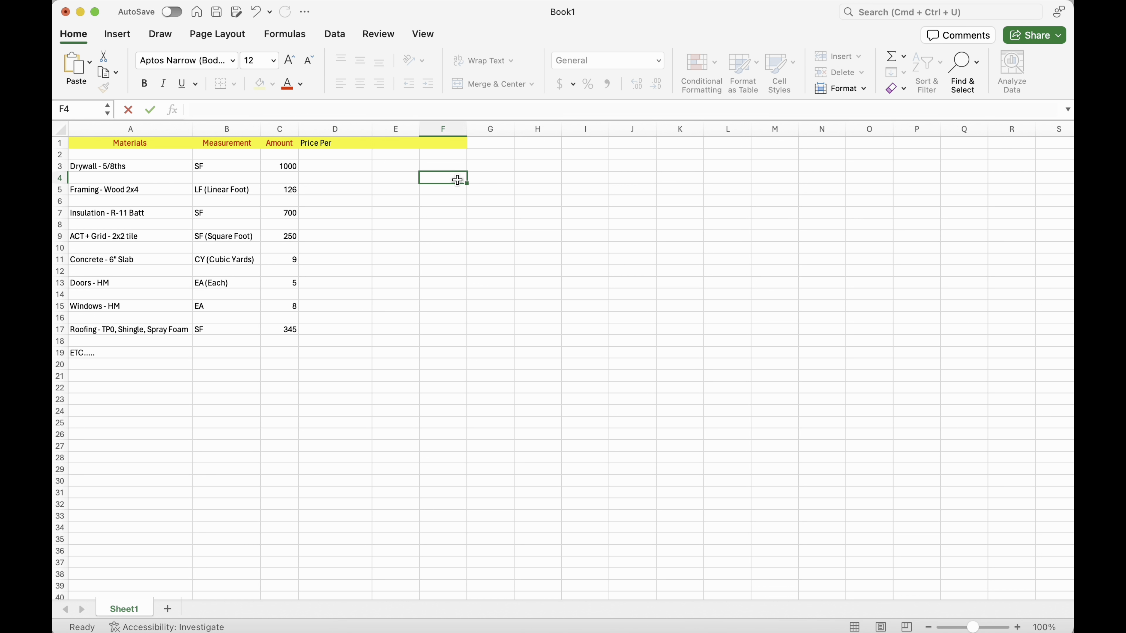
click(337, 145)
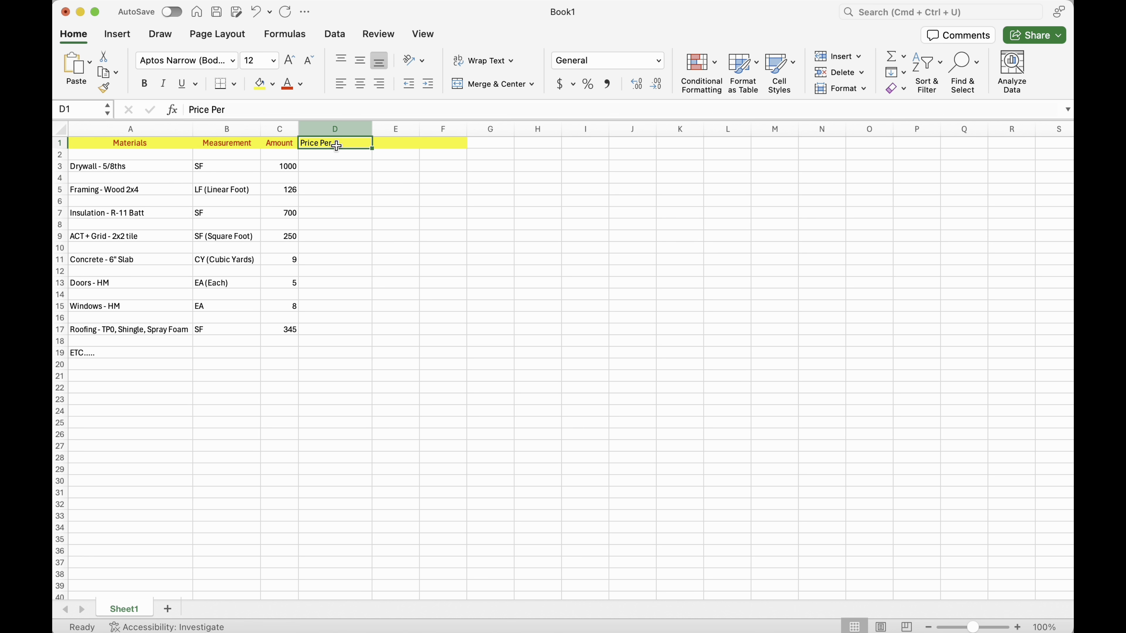
click(359, 83)
click(287, 84)
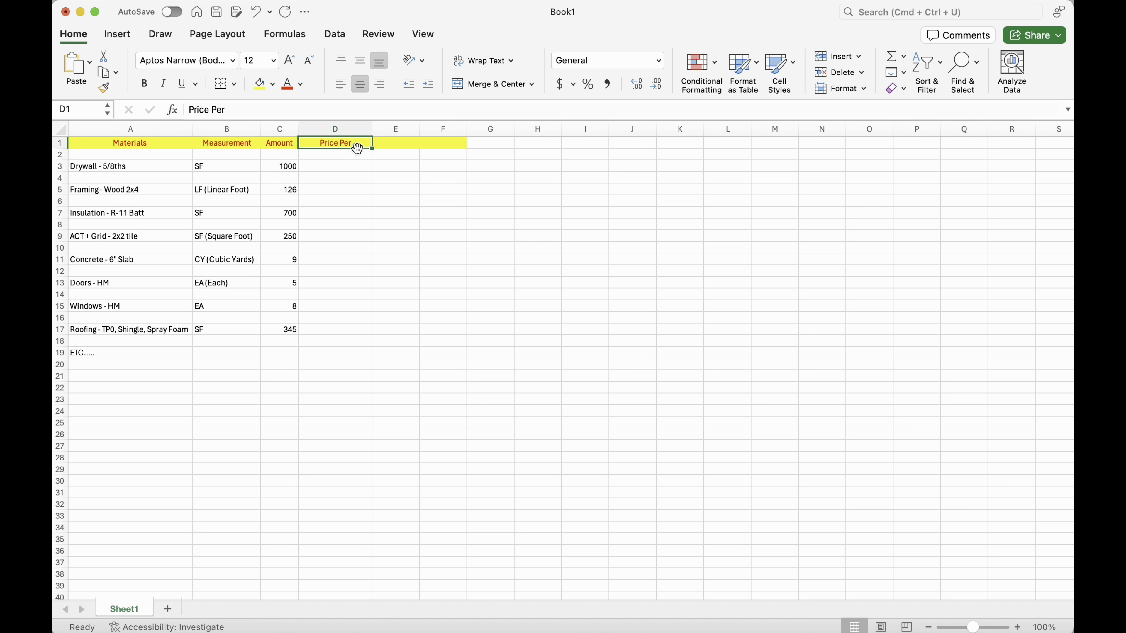
click(342, 164)
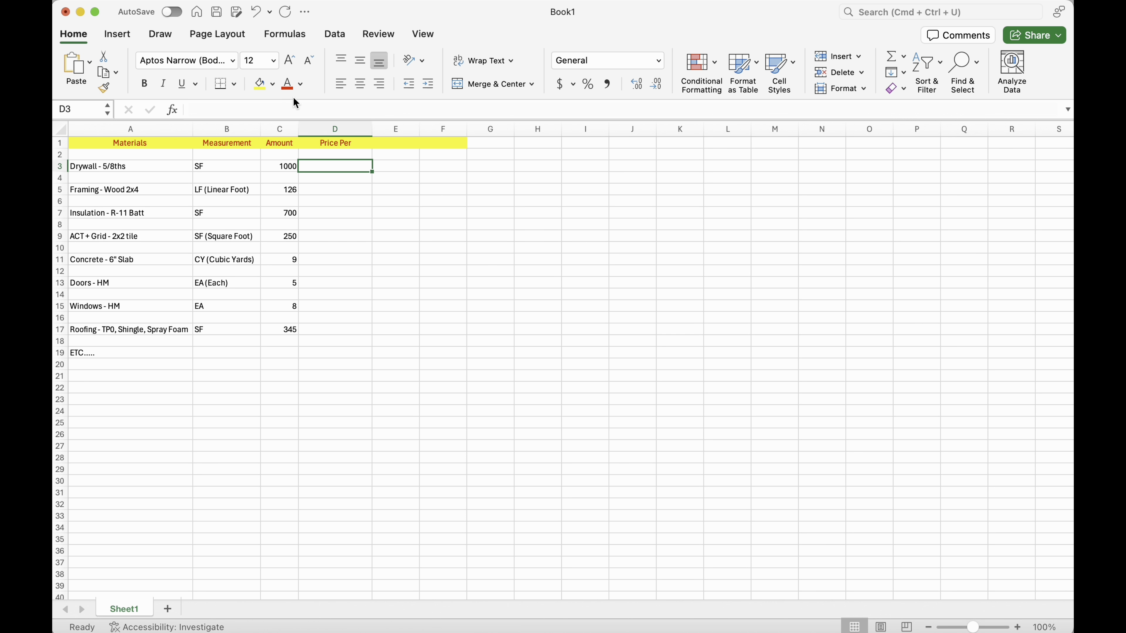
- Extend the D1 header to read "Price Per/ or Materail Price + Labor Price"
click(338, 144)
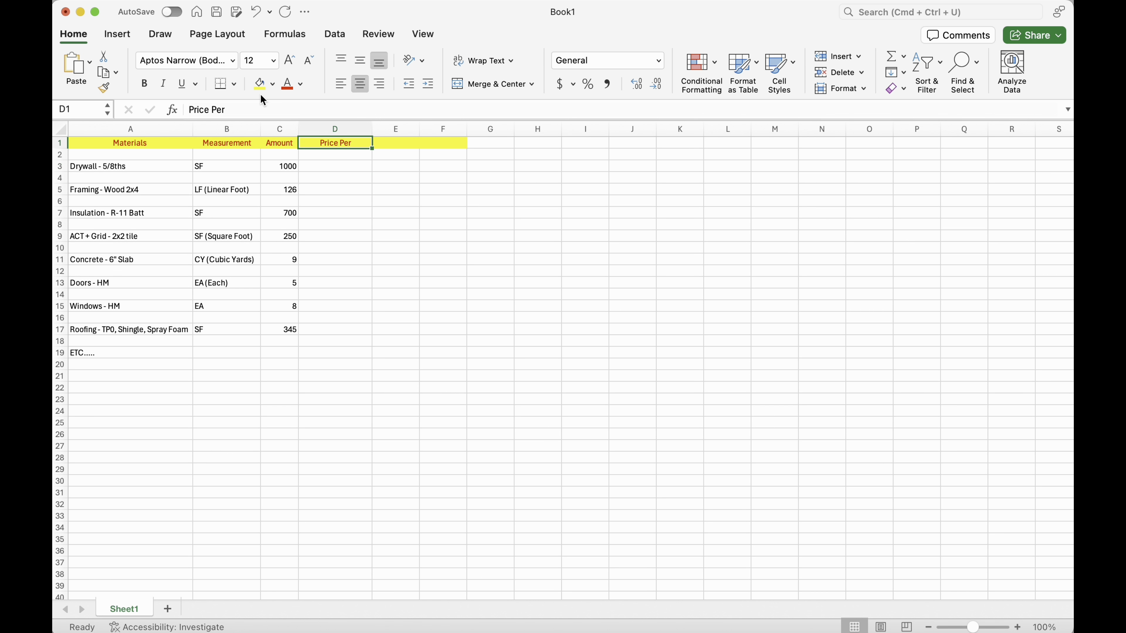
click(268, 111)
text(/)
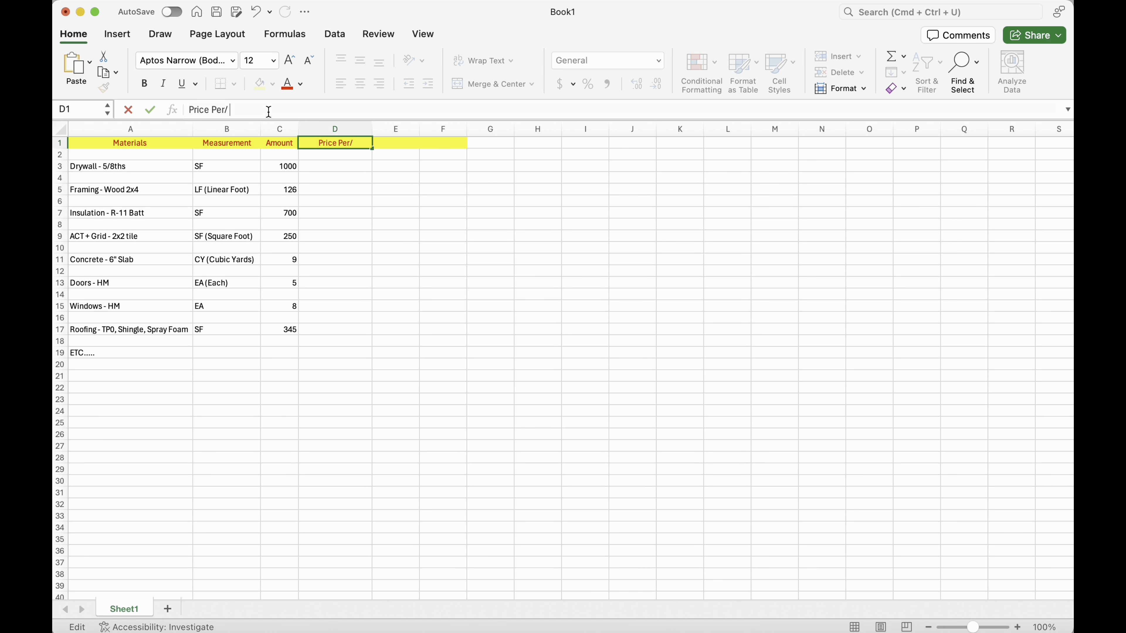
key(Left)
key(Left)
key(Left)
key(Left)
key(Left)
key(Right)
key(Right)
key(Right)
key(Right)
key(Right)
text(Or)
key(BackSpace)
key(BackSpace)
key(BackSpace)
text(or Materail Price +)
text(Labo)
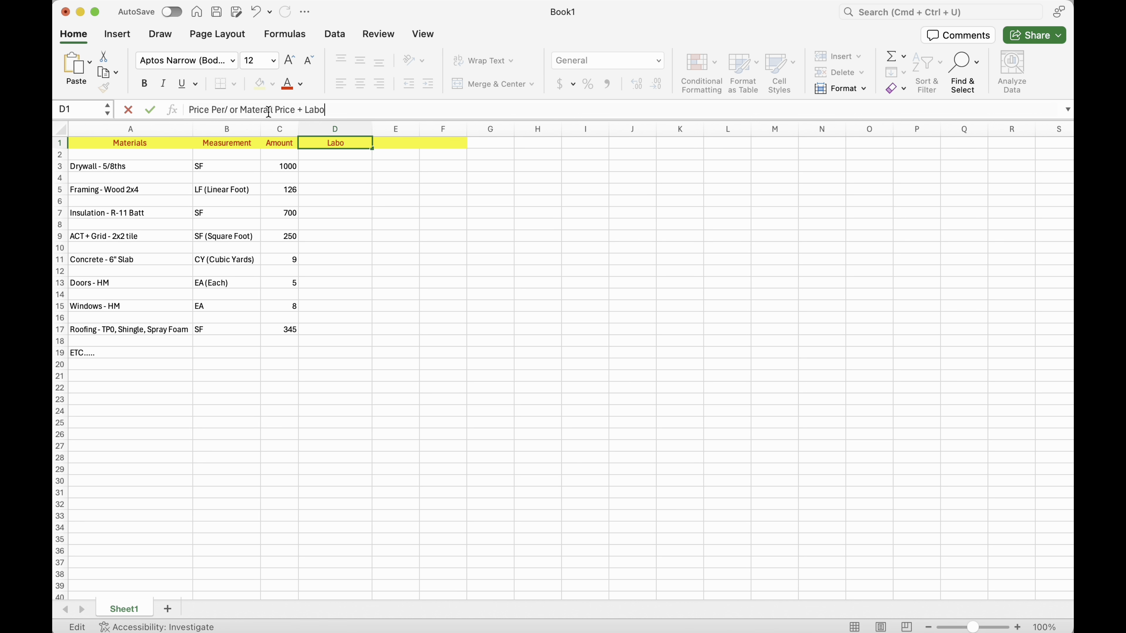
text(r Price)
- Widen column D so that its entire header fits
click(369, 129)
drag(373, 127, 455, 124)
click(466, 156)
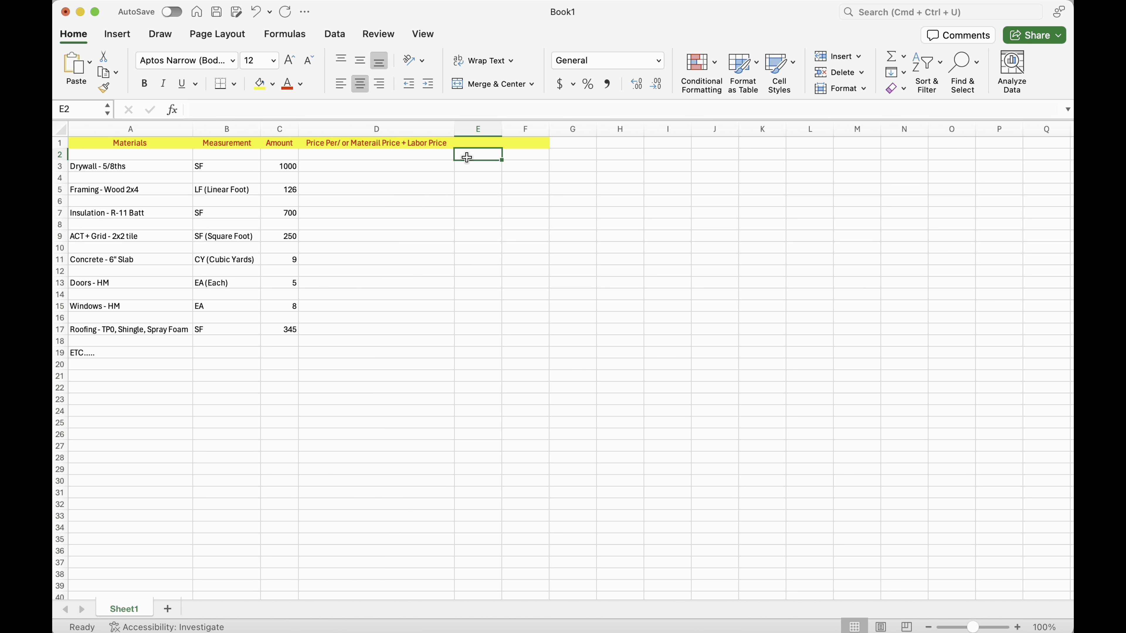
click(353, 156)
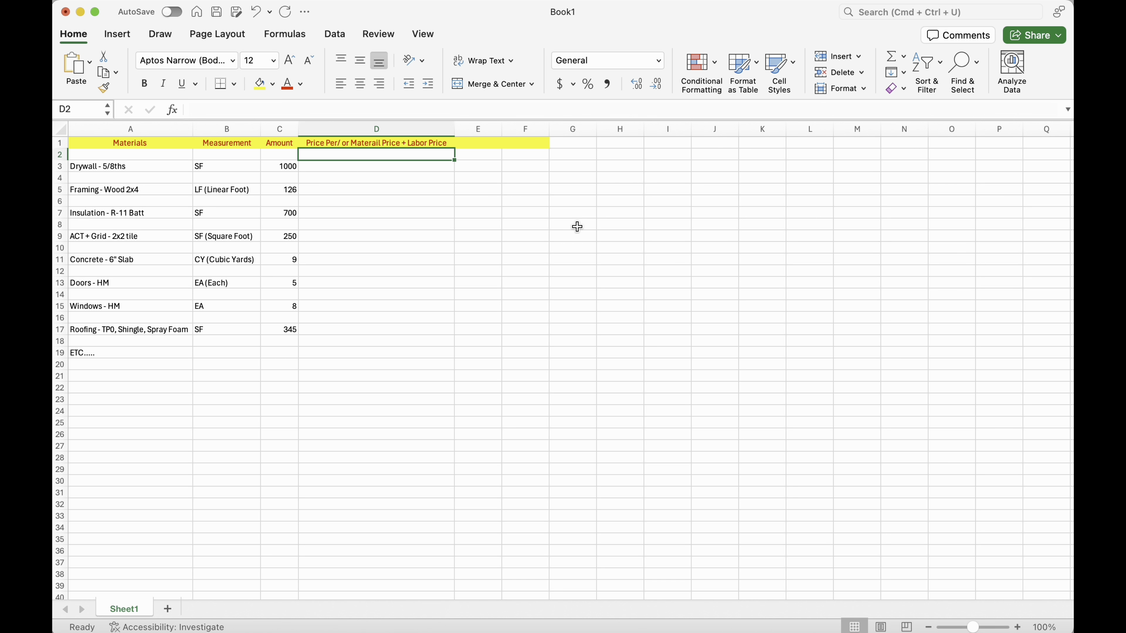
- Correct the misspelled word in the D1 header to "Material"
click(370, 144)
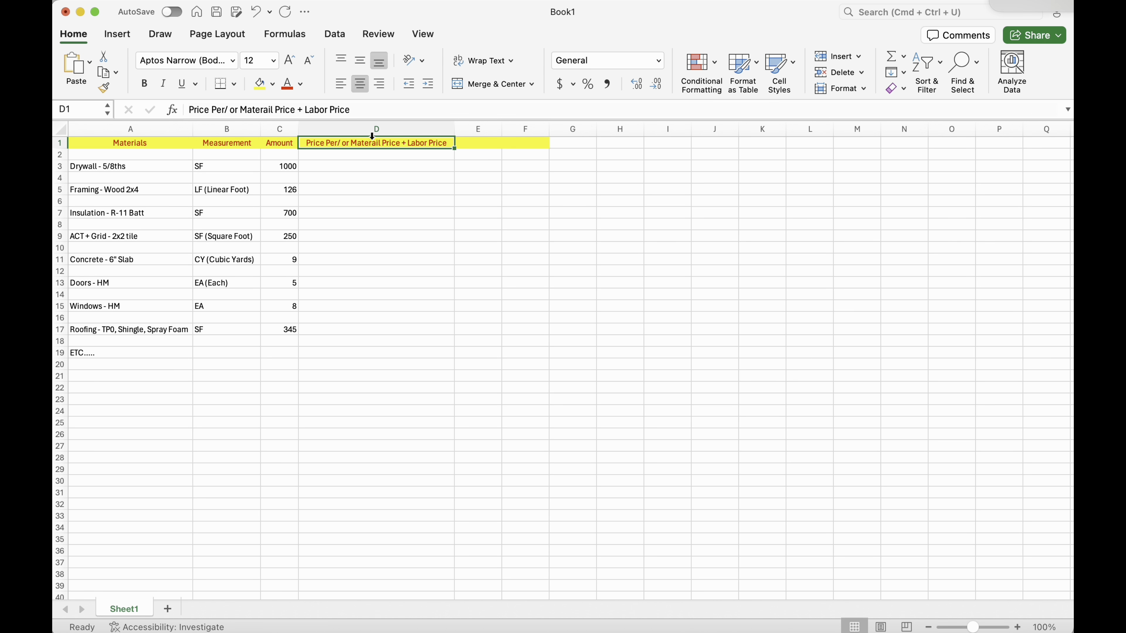
click(268, 110)
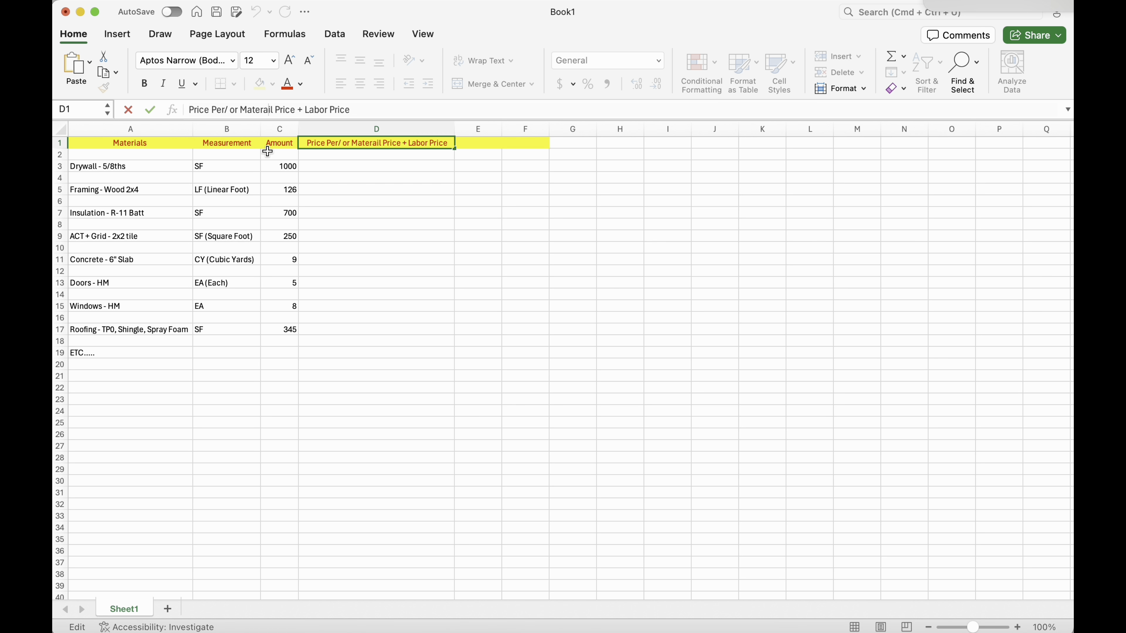
key(BackSpace)
key(BackSpace)
text(ia)
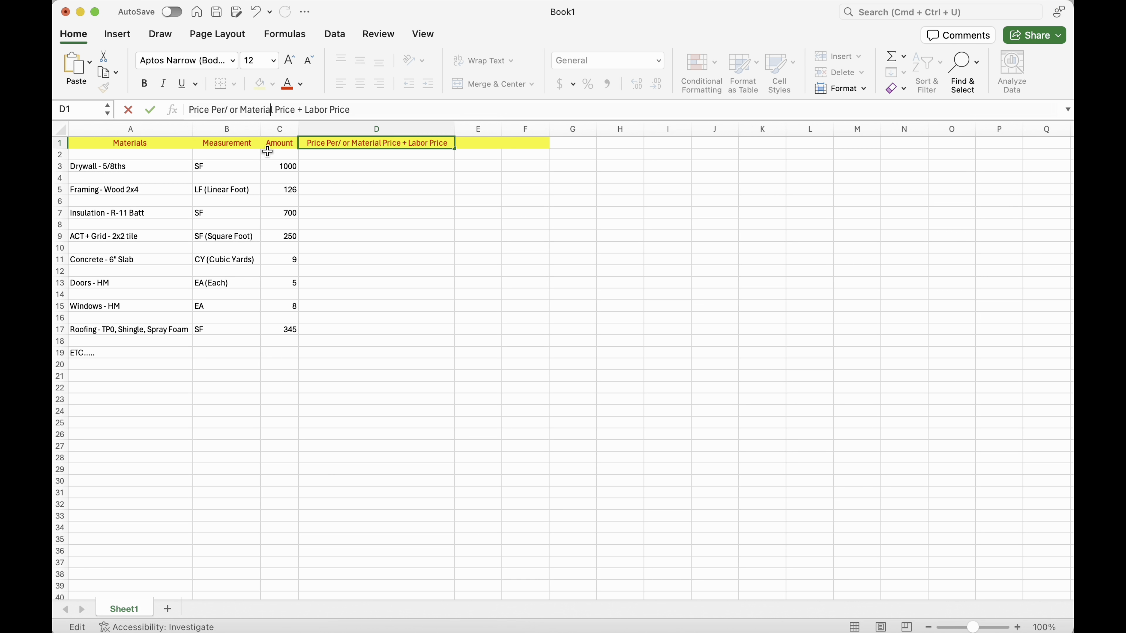
click(424, 180)
- Enter 5 as the drywall price in D3
click(384, 167)
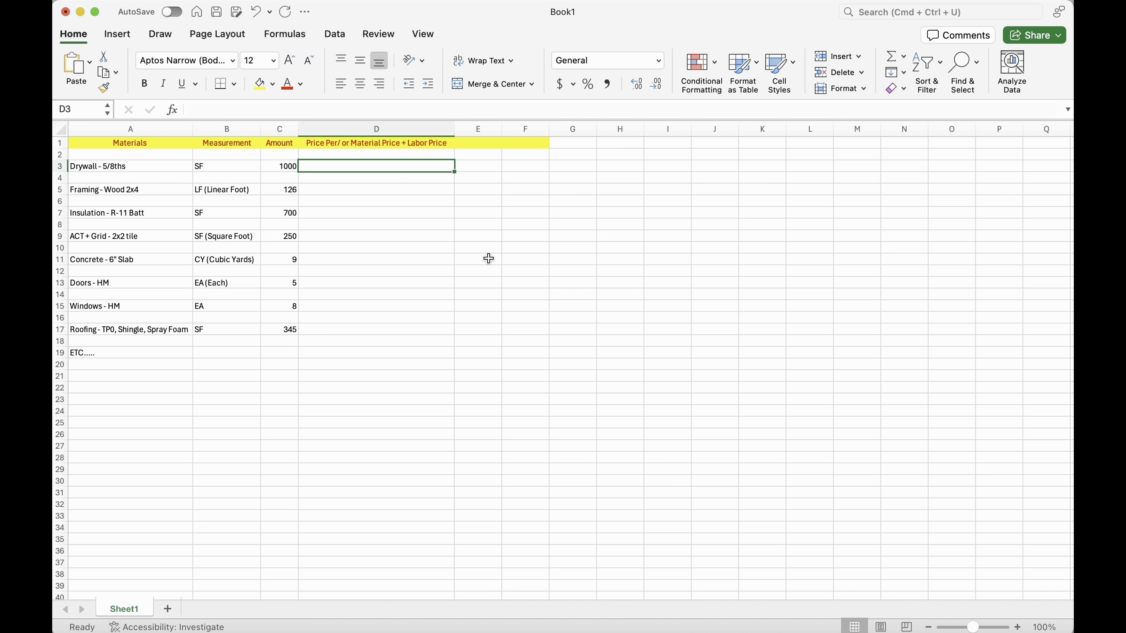
click(179, 143)
click(358, 165)
text(5)
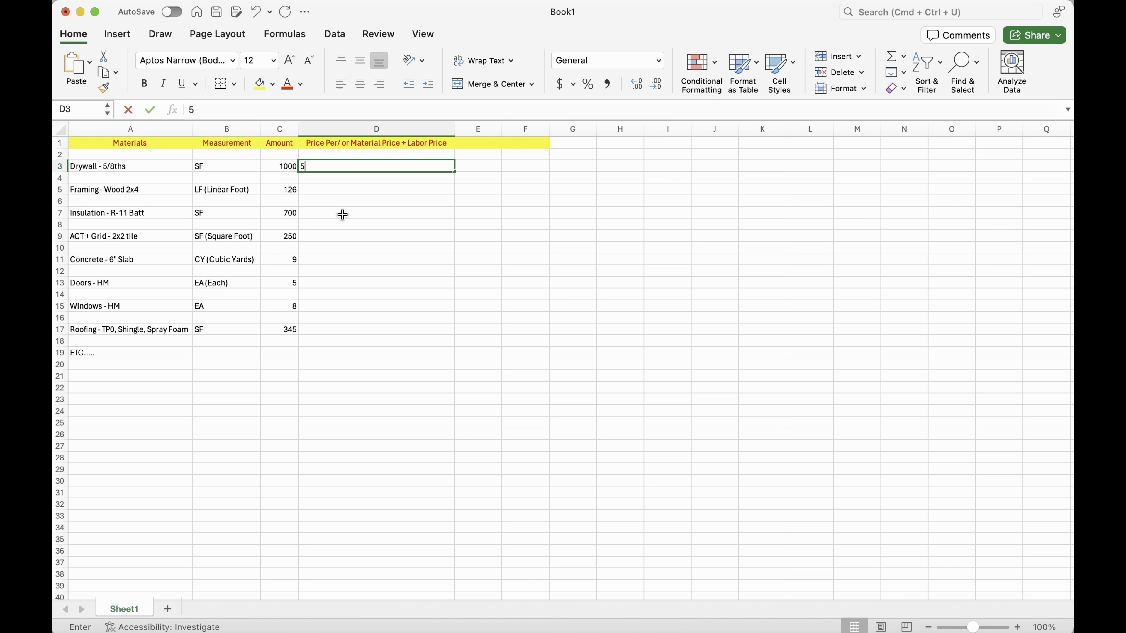
- Center the contents of the price cells D3 through D17 horizontally
key(shift+Down)
key(shift+Down)
key(shift+Down)
key(shift+Down)
key(shift+Down)
key(shift+Down)
key(shift+Down)
key(shift+Down)
key(shift+Down)
key(shift+Down)
key(shift+Down)
key(shift+Down)
key(shift+Down)
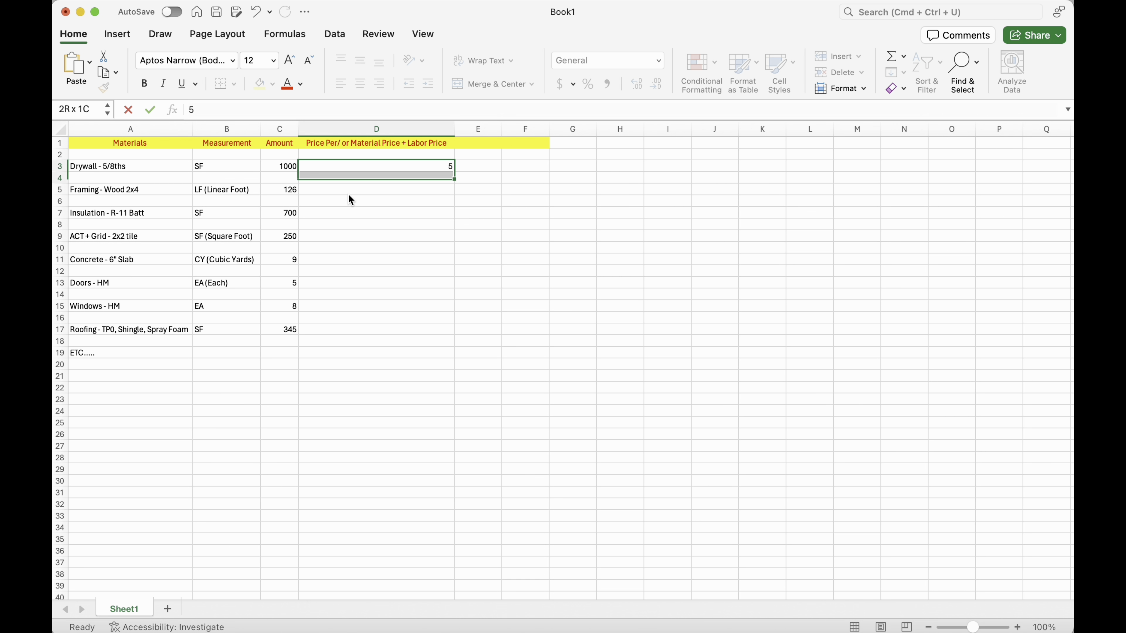
key(shift+Down)
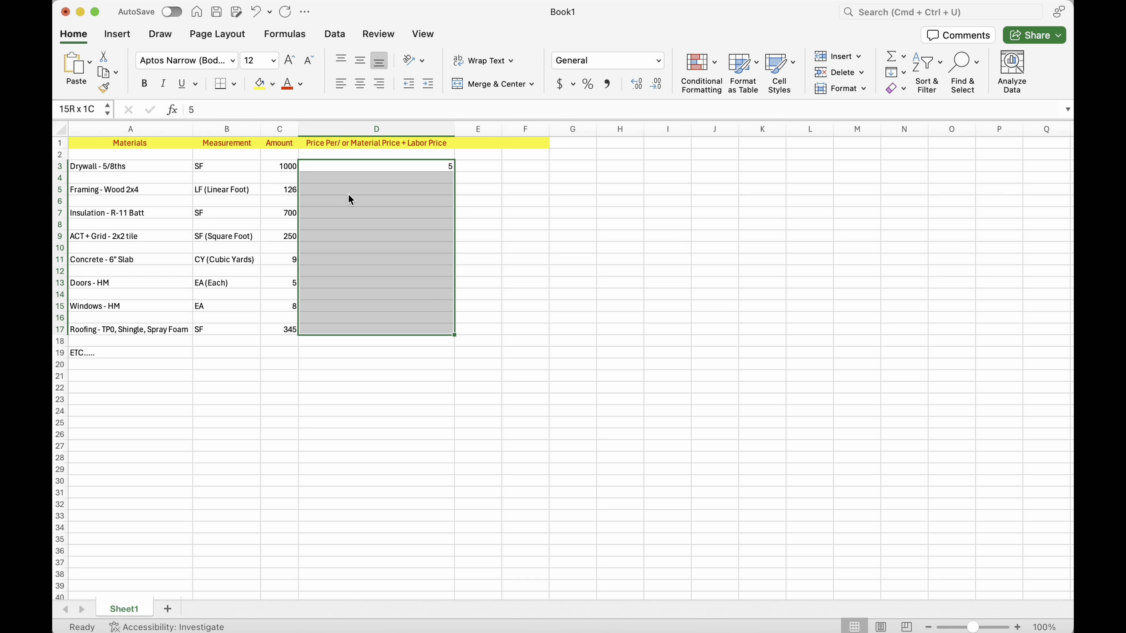
click(362, 82)
- Enter 3 as the wood 2x4 framing price in D5
click(374, 190)
click(374, 166)
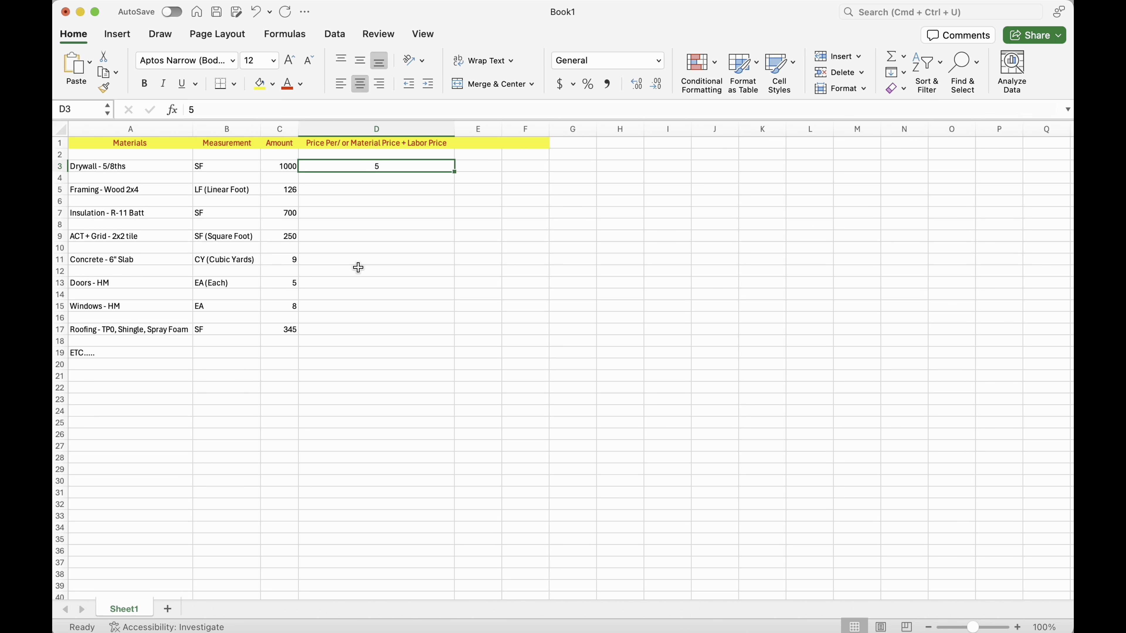
click(369, 189)
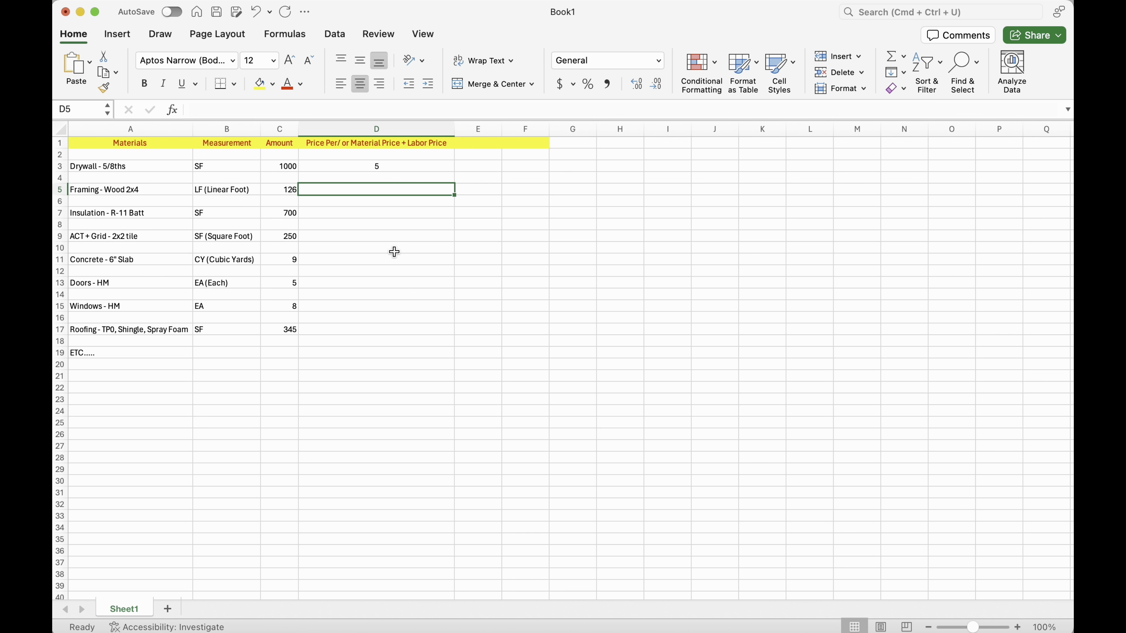
text(3)
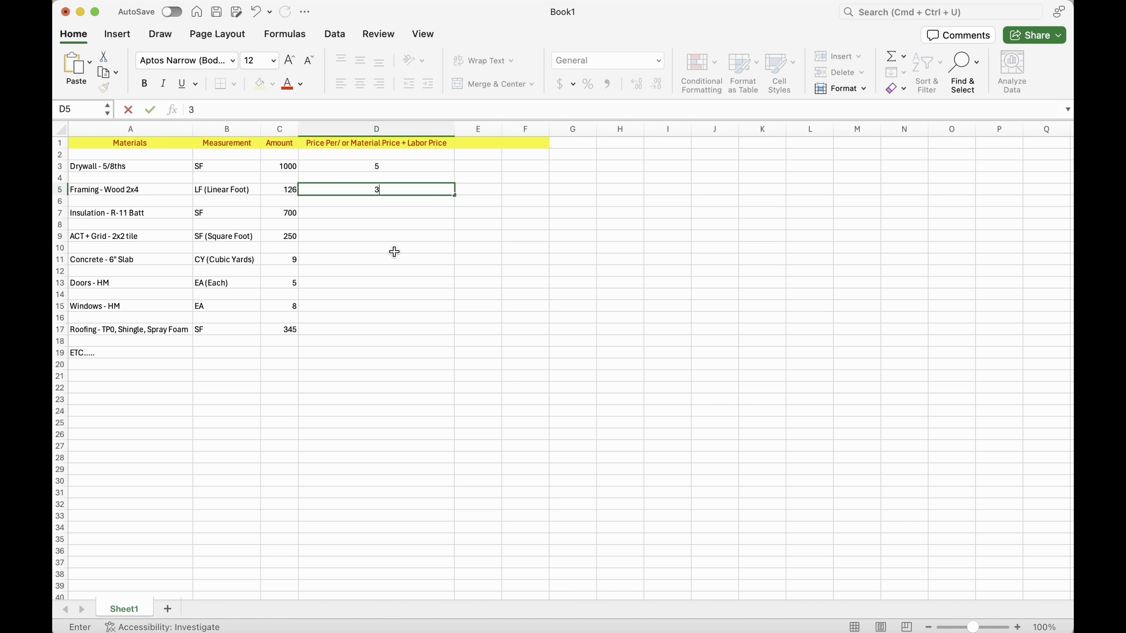
key(Return)
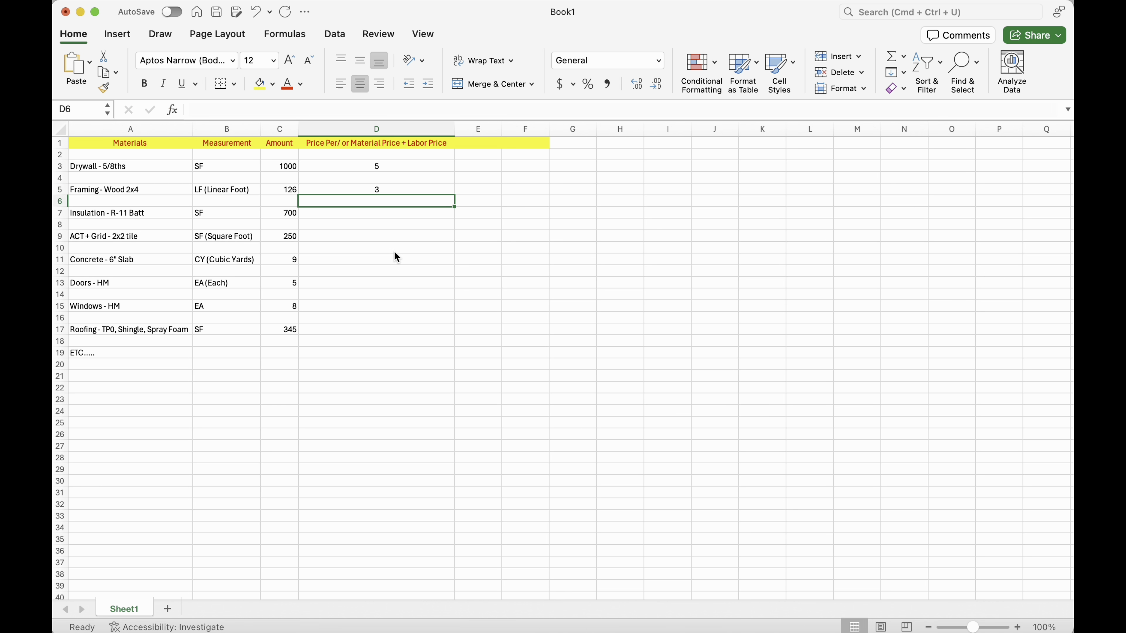
key(Up)
key(Down)
key(Down)
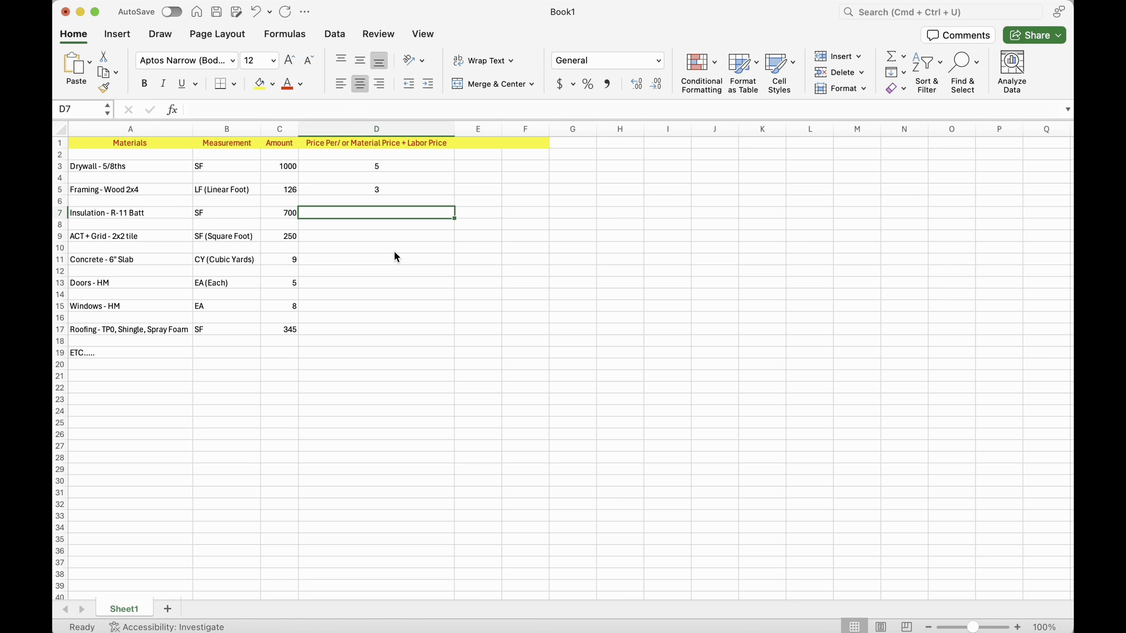
- Change the framing price in D5 to 30
key(Up)
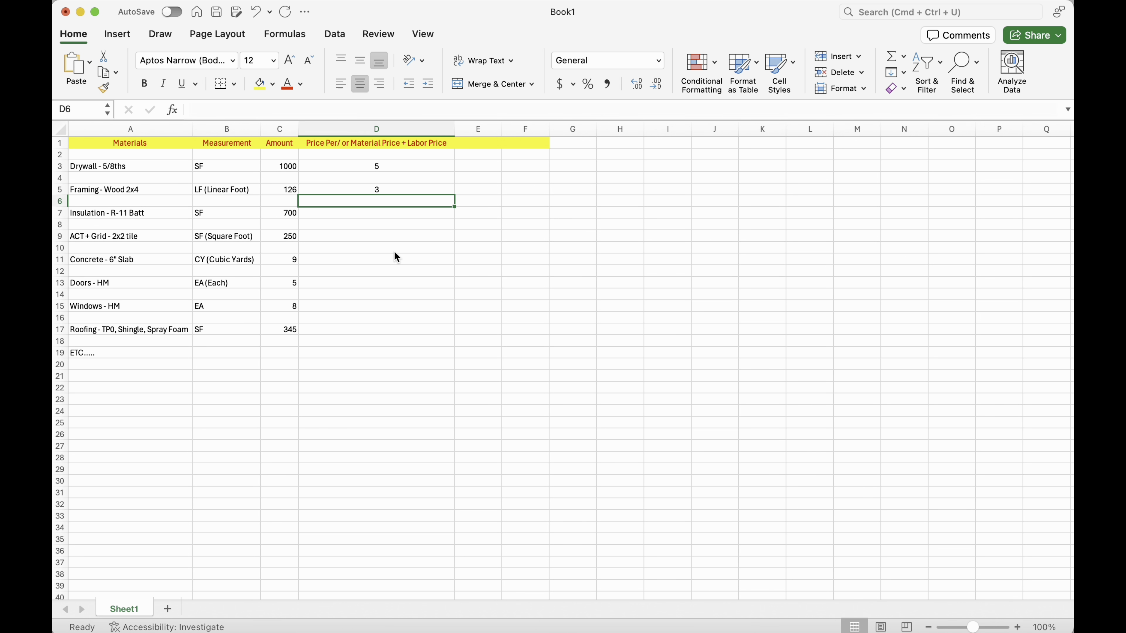
key(Up)
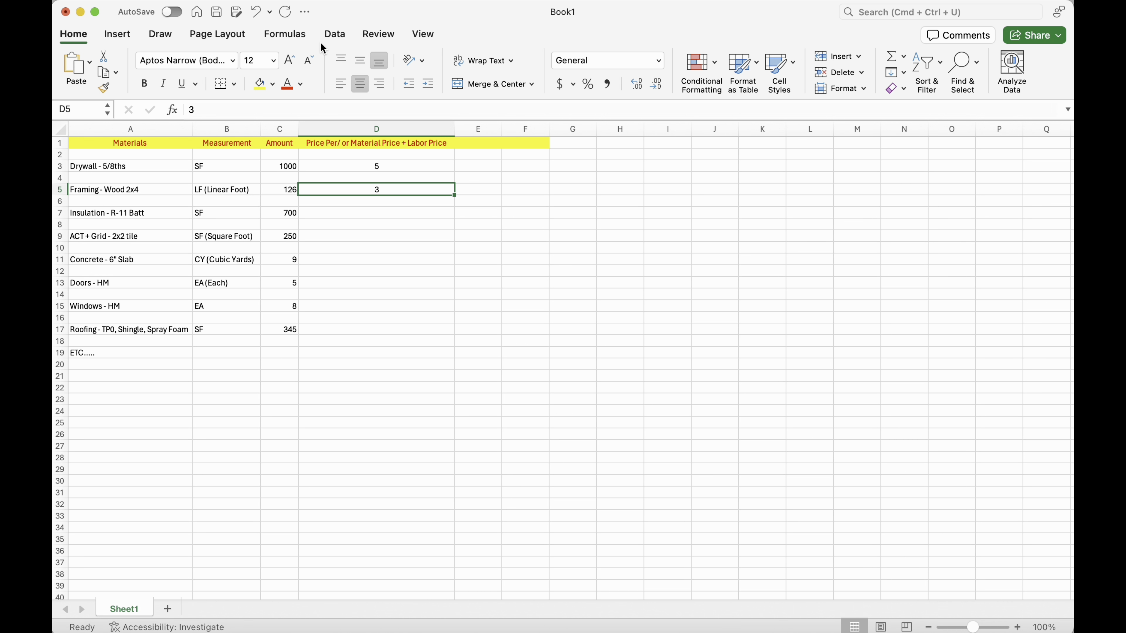
click(343, 106)
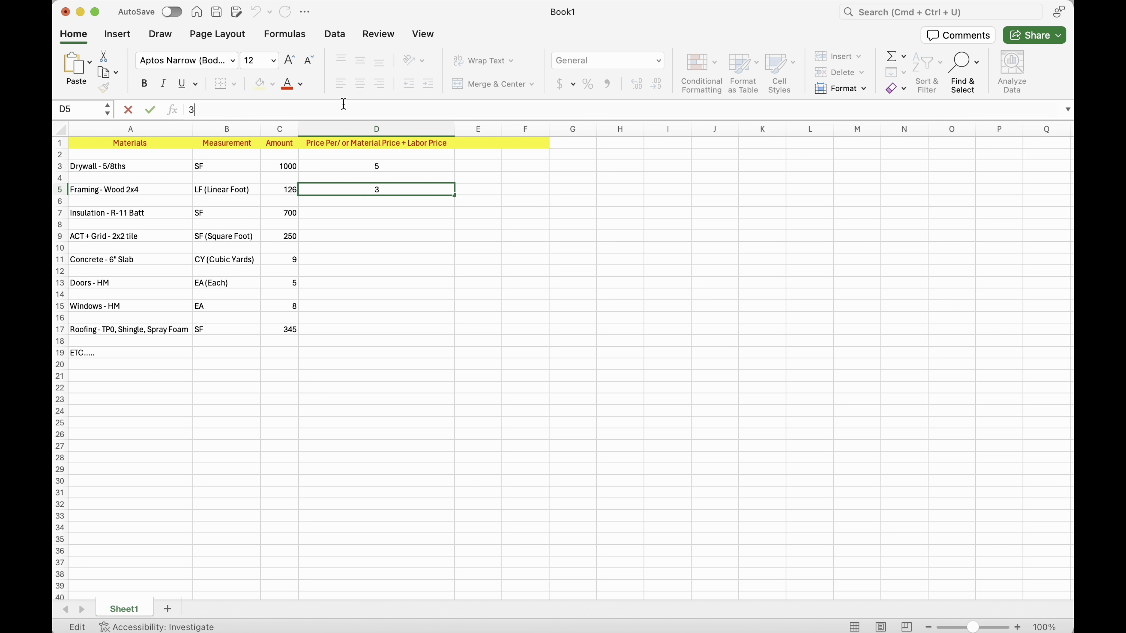
text(0)
- Enter 11 as the insulation price in D7 and 10 as the ACT + Grid price in D9
click(383, 216)
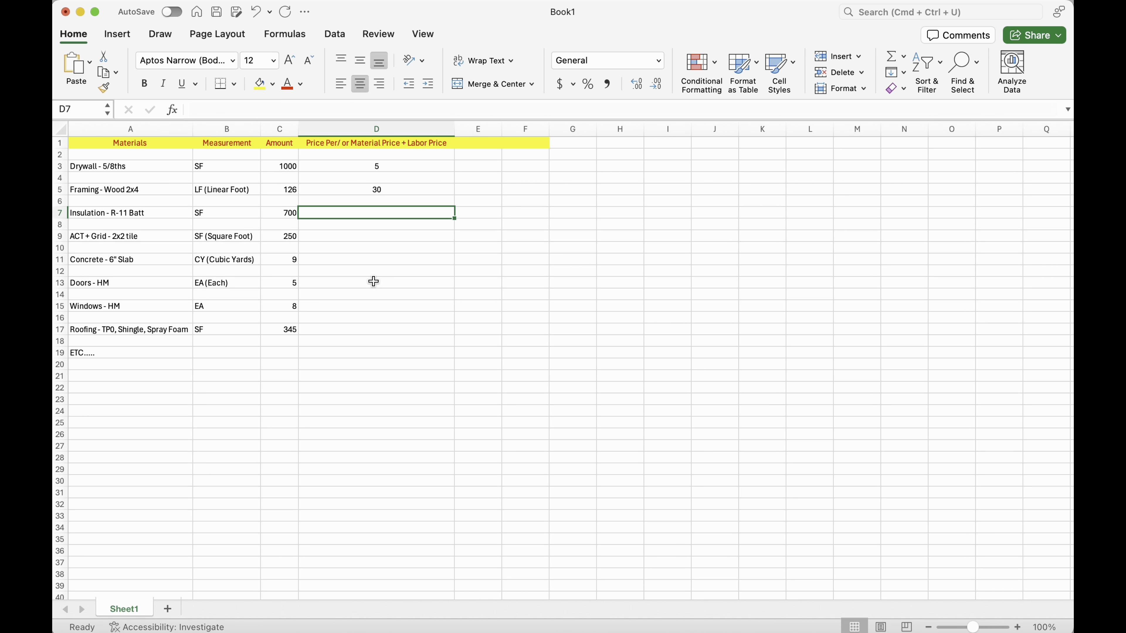
text(11)
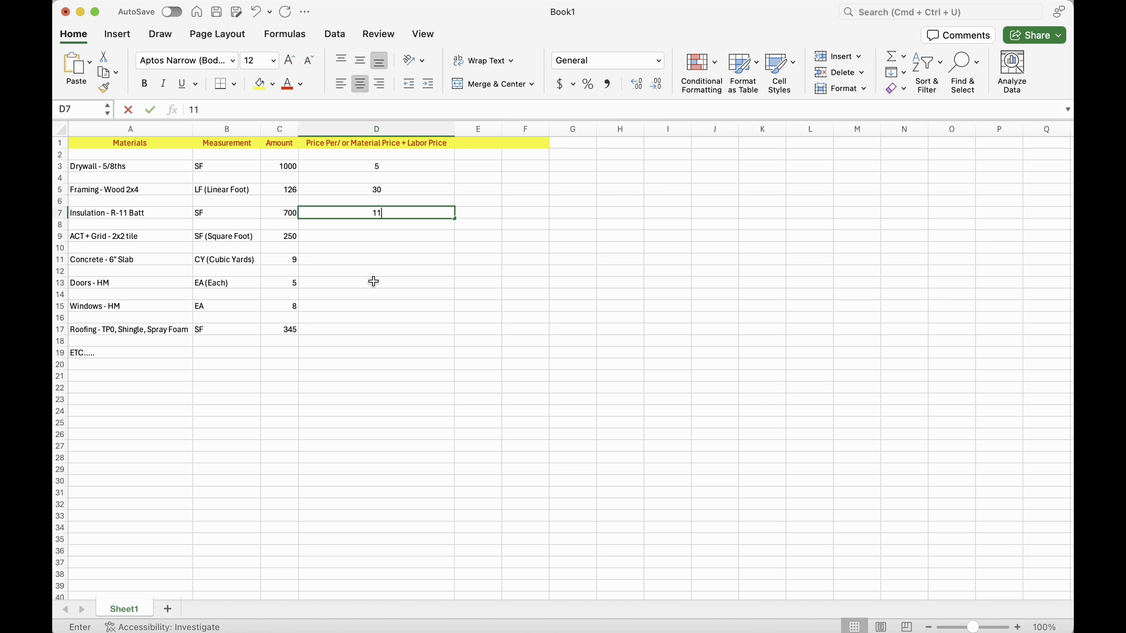
click(358, 246)
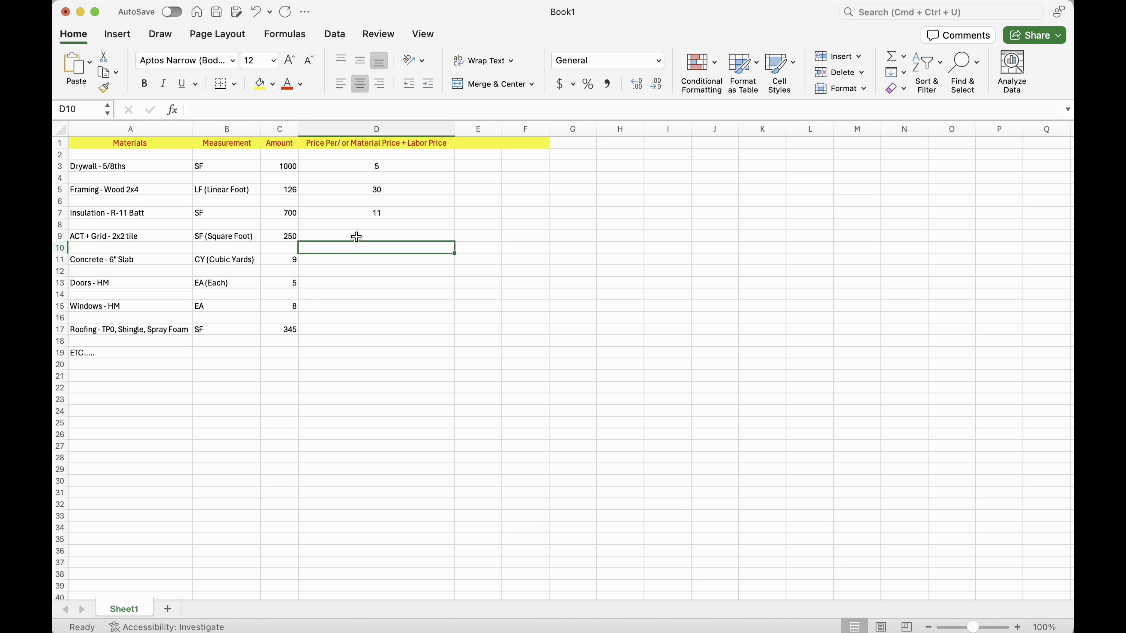
click(358, 236)
text(10)
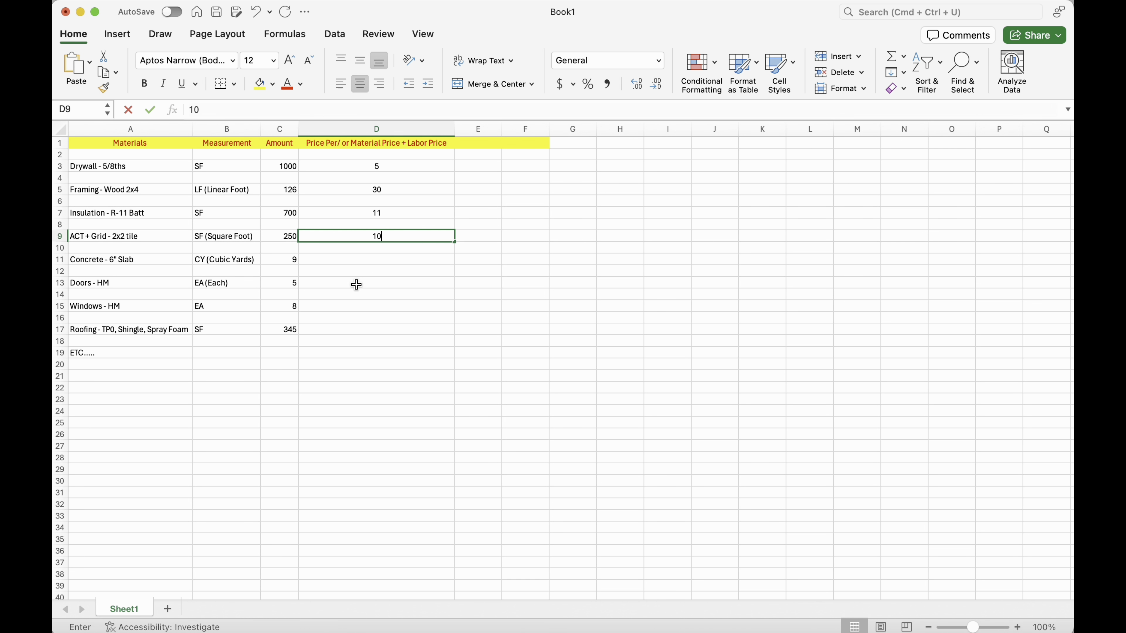
- Enter 20 as the concrete price in D11 and 200 as the door price in D13
click(351, 263)
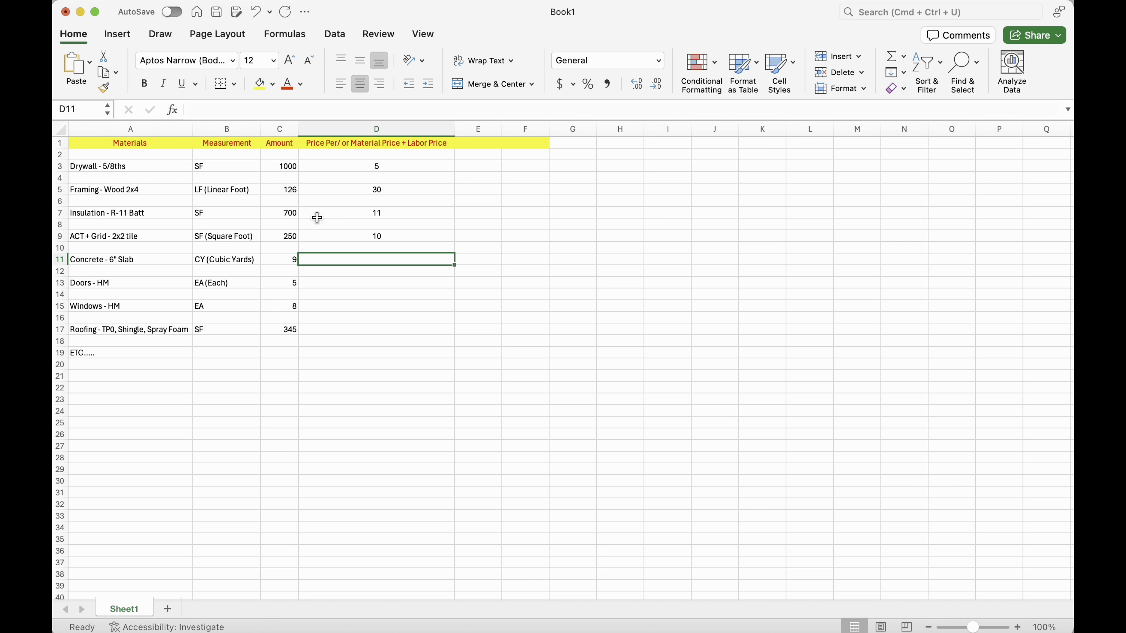
text(20)
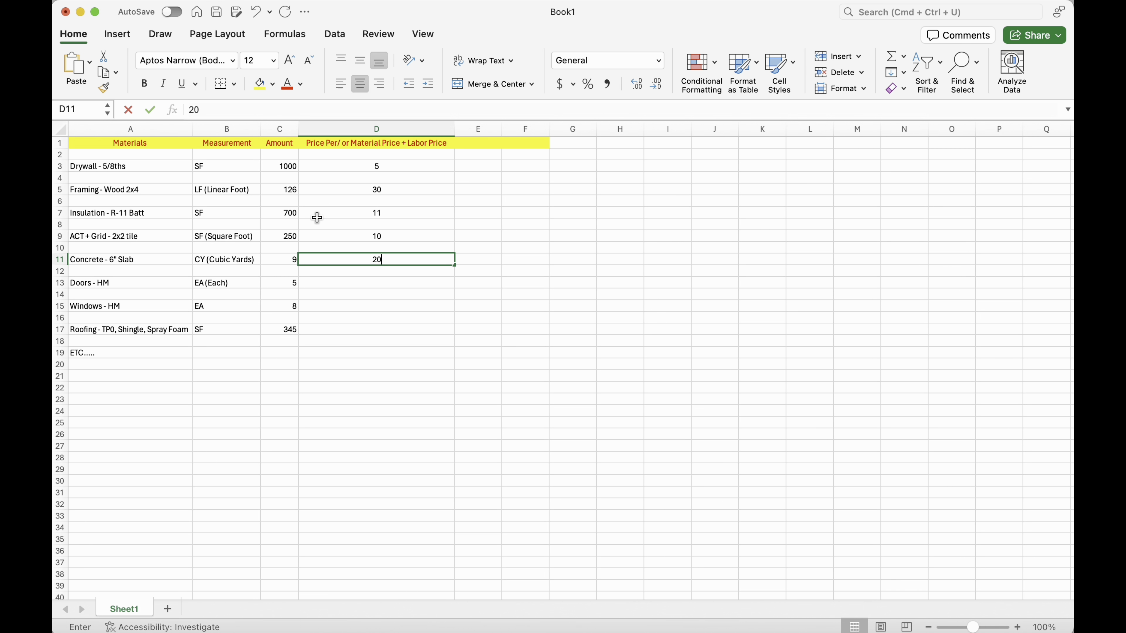
click(350, 280)
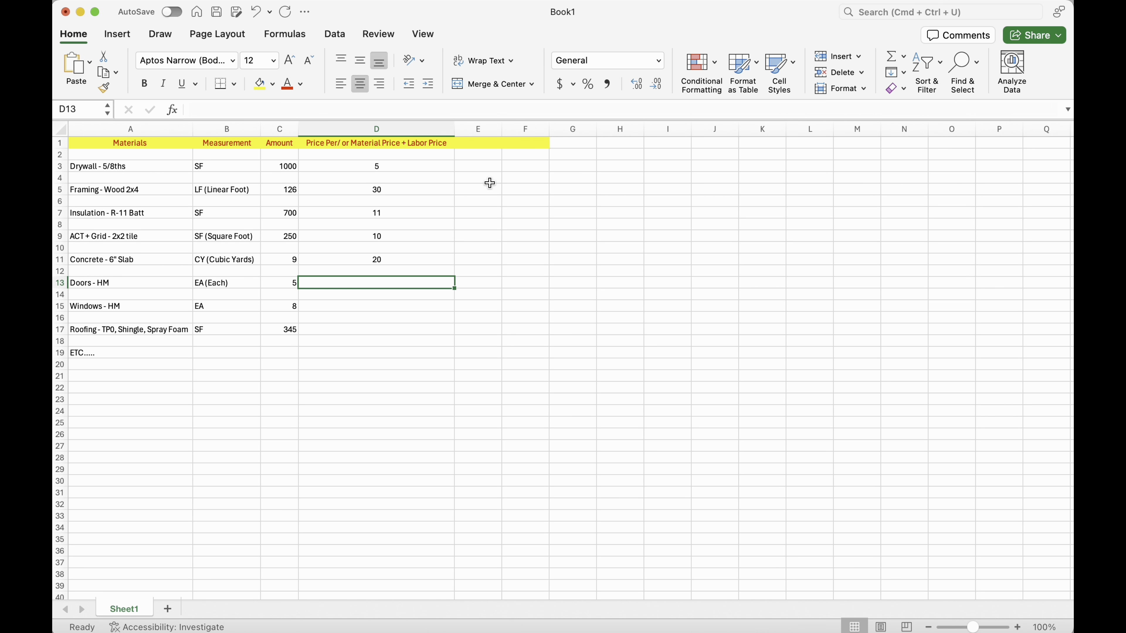
text(200)
- Enter 200 as the window price in D15 and 40 as the roofing price in D17
click(411, 307)
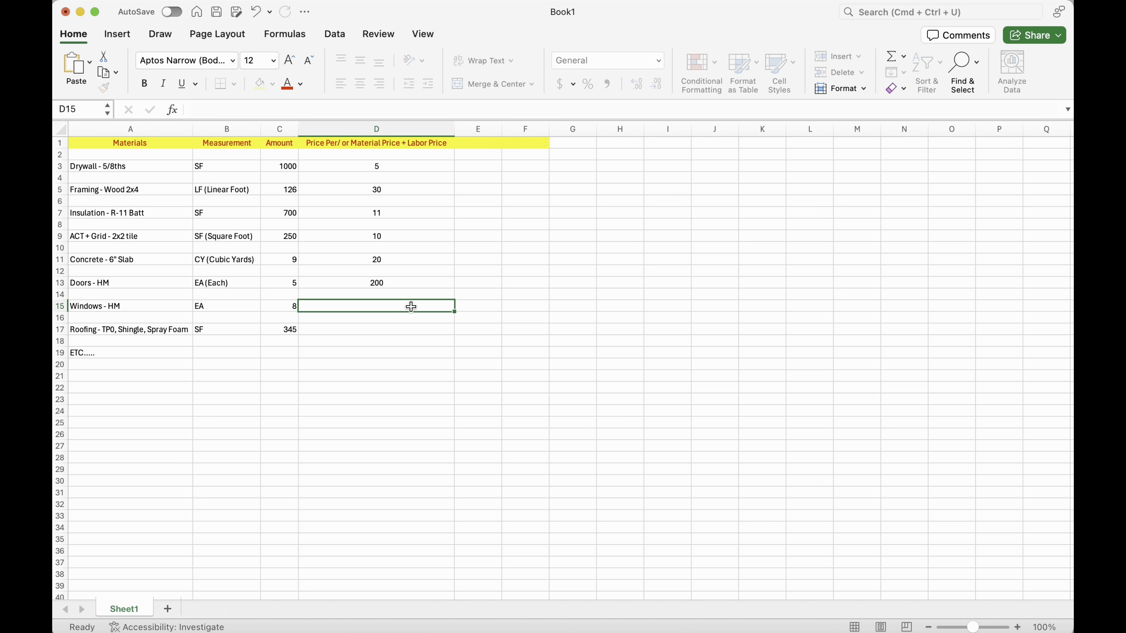
text(200)
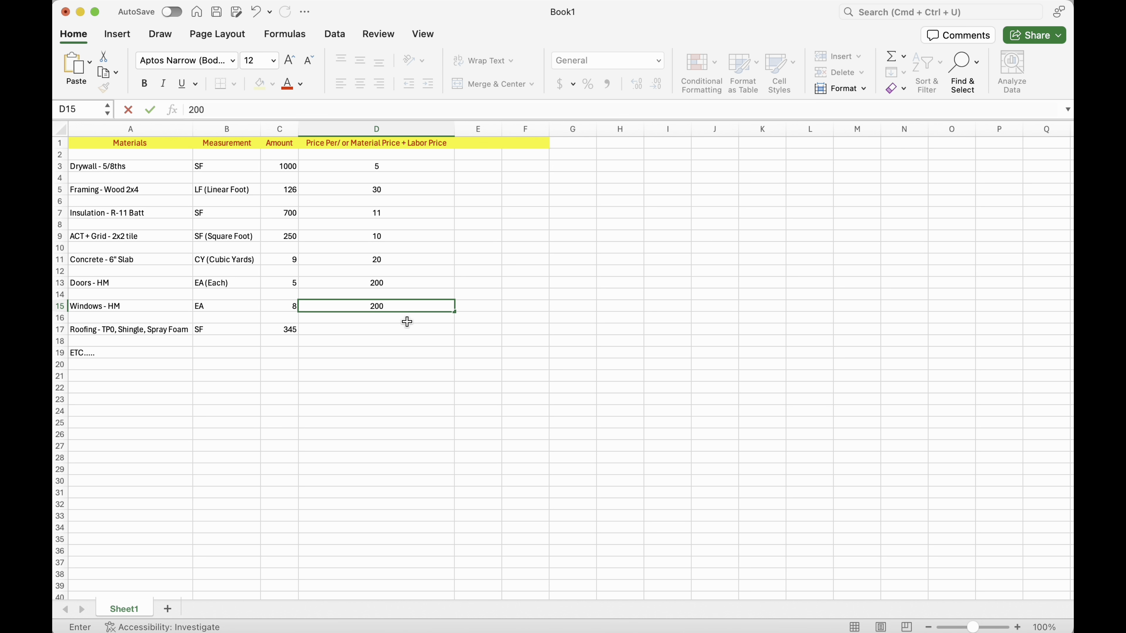
click(384, 335)
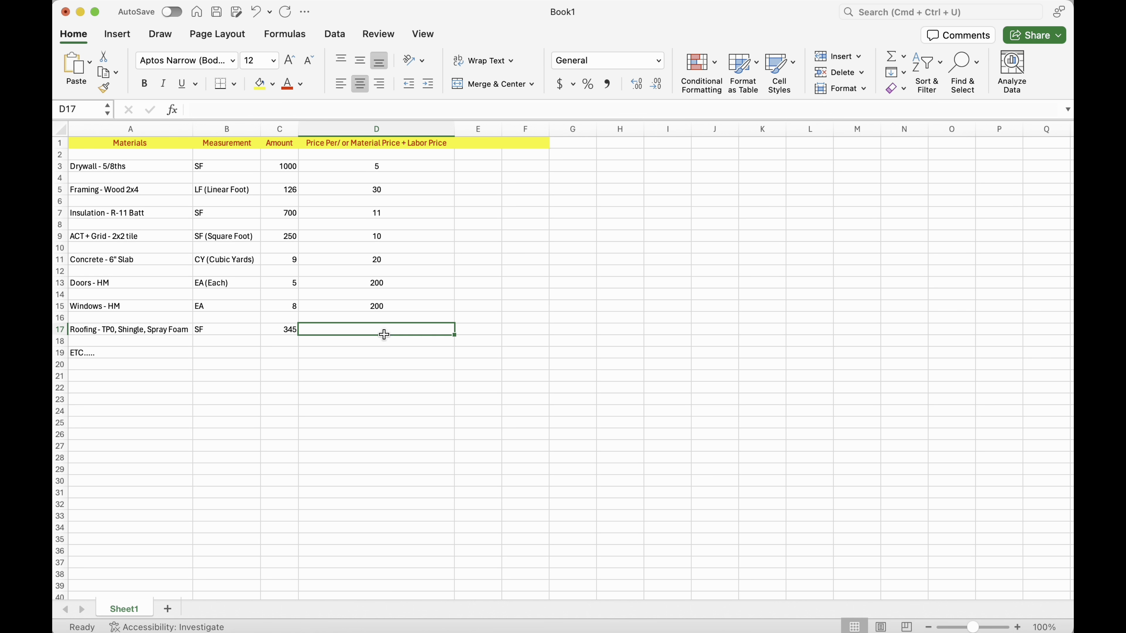
text(40)
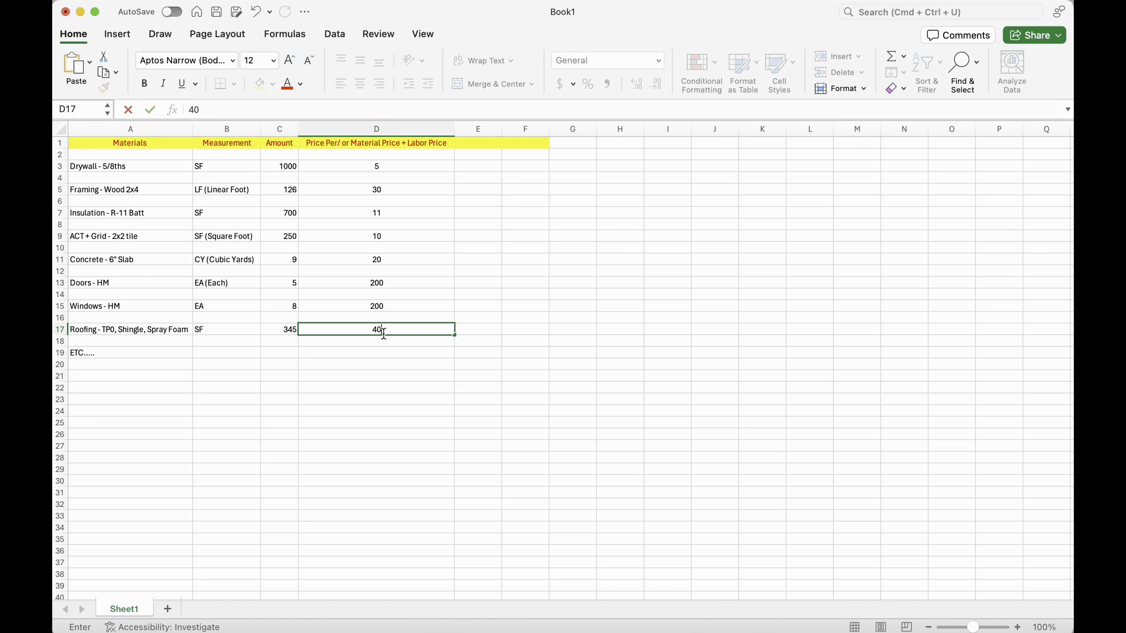
click(583, 275)
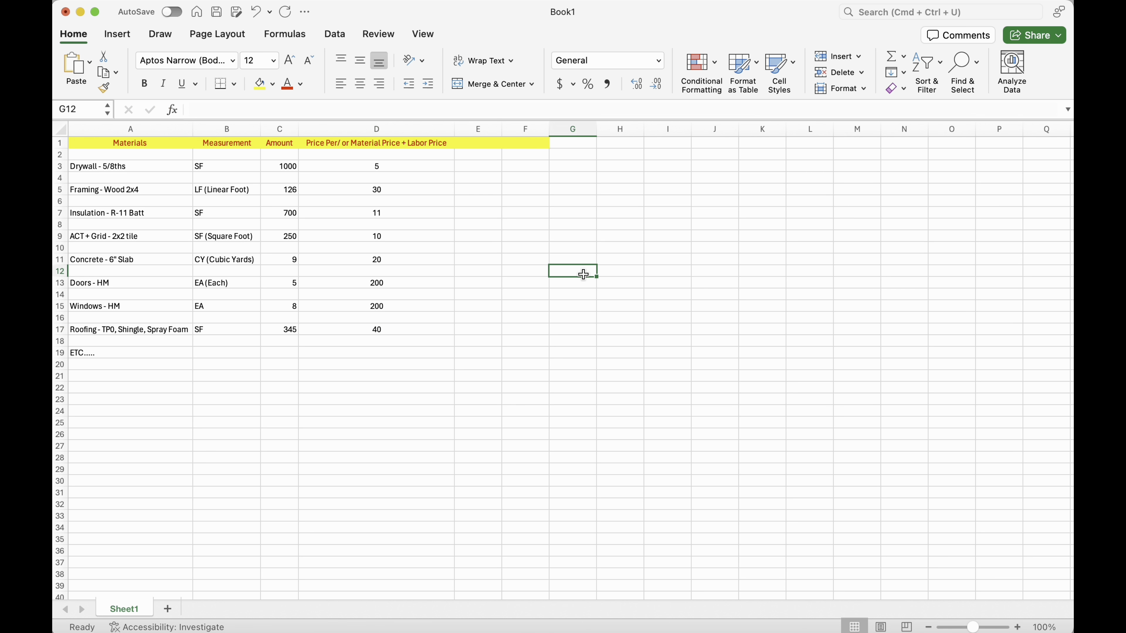
- Widen column D slightly to a width of 35.00
click(482, 159)
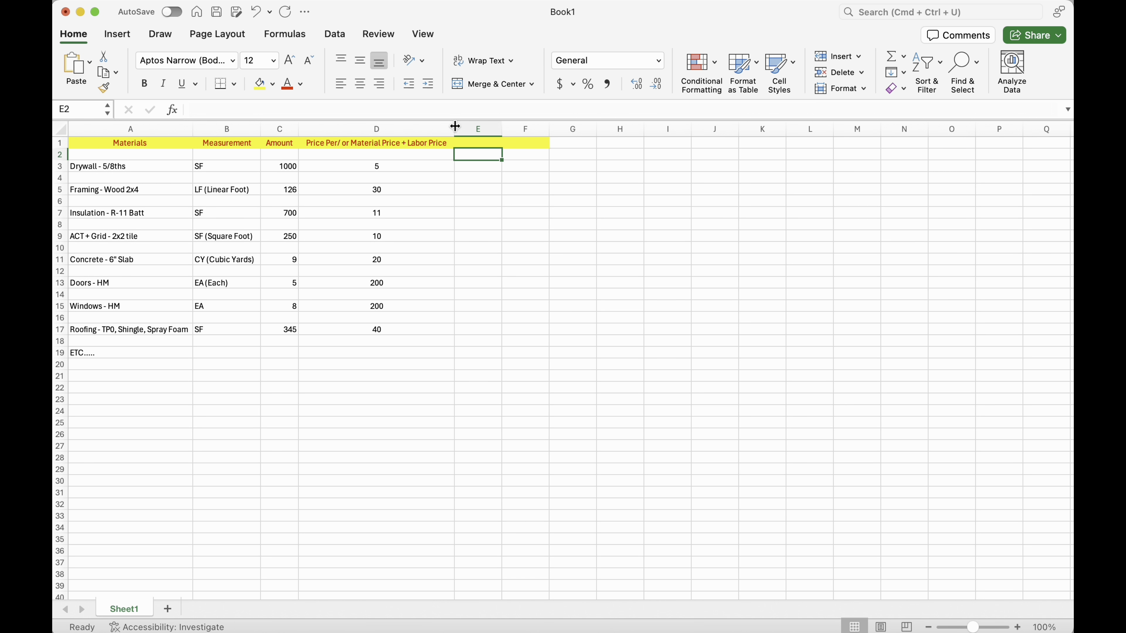
mouse_move(455, 126)
mouse_down()
mouse_move(482, 124)
mouse_move(455, 124)
mouse_up()
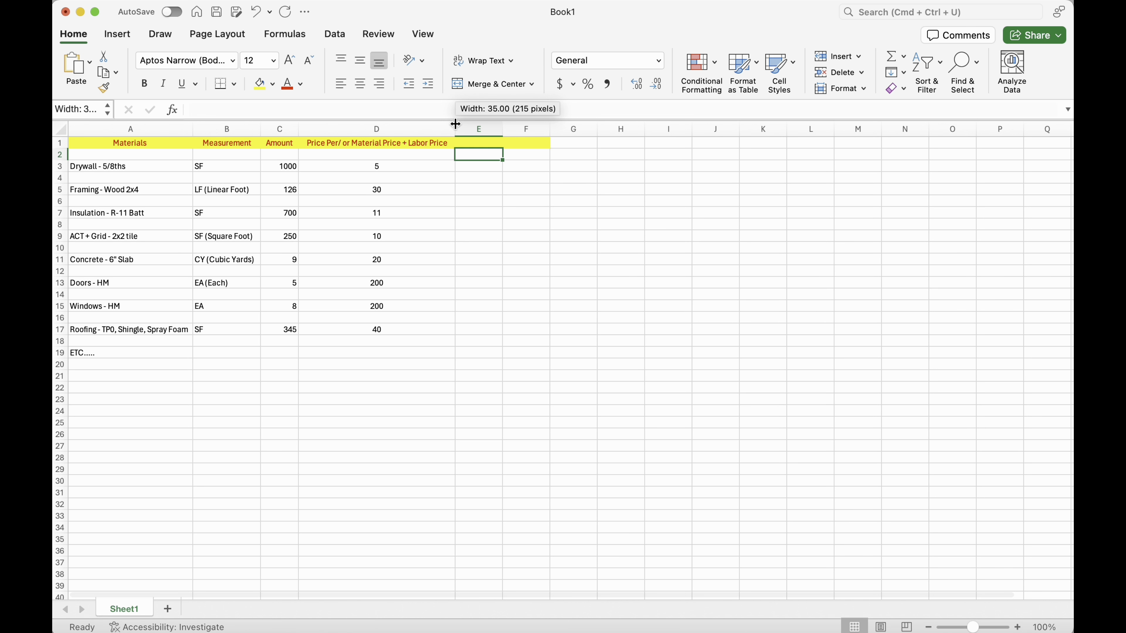
- Add the note "These prices are random" in D19 below the price list
click(360, 342)
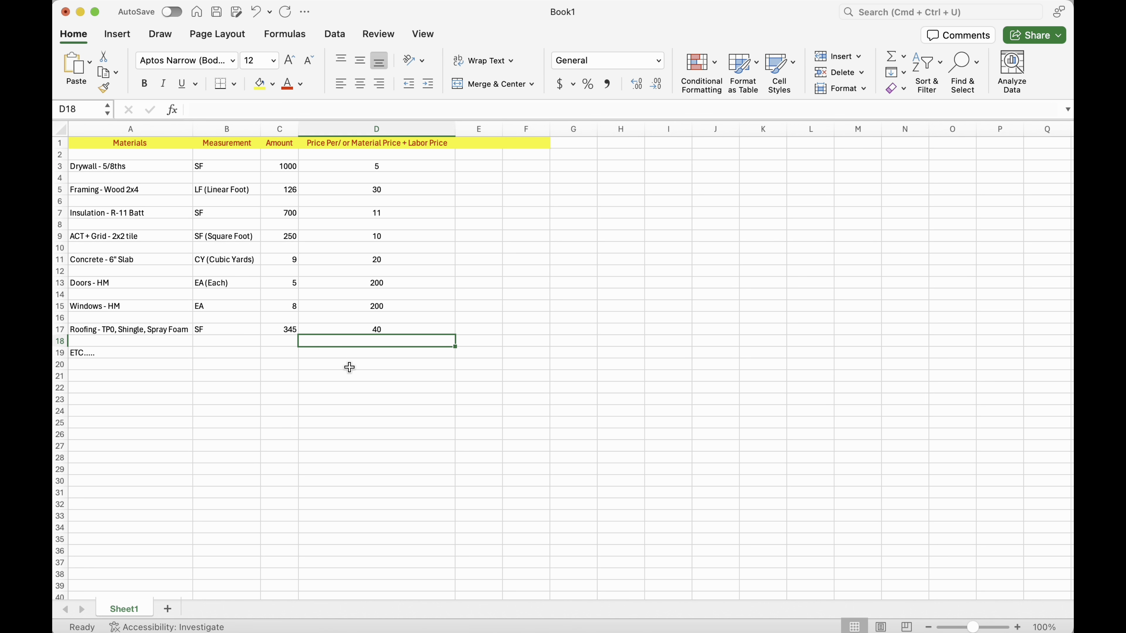
click(351, 357)
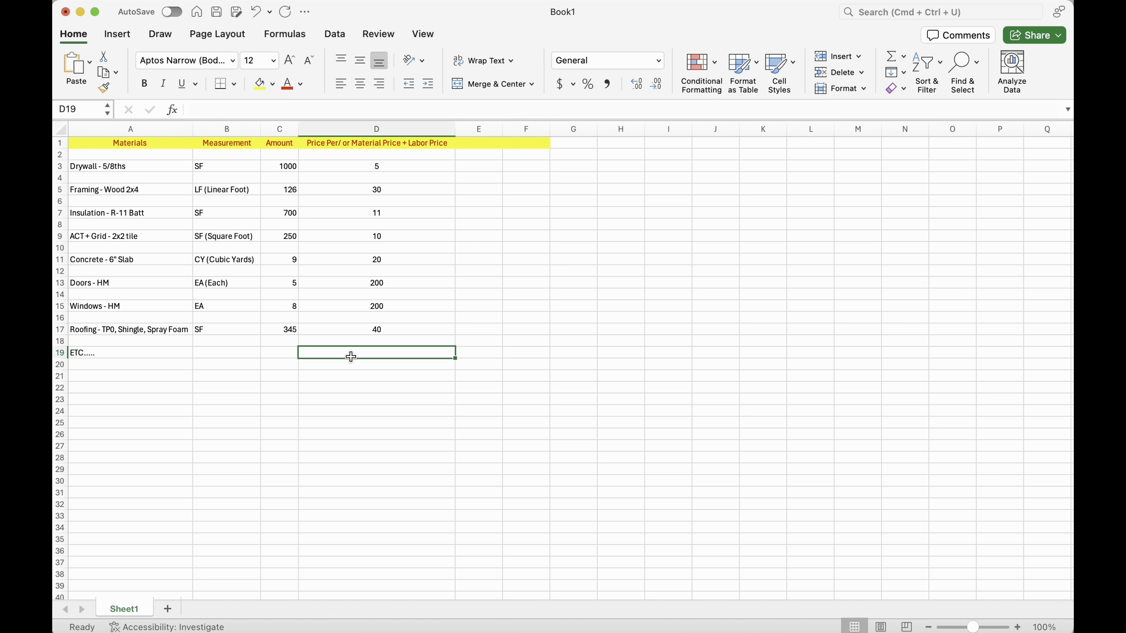
text(These )
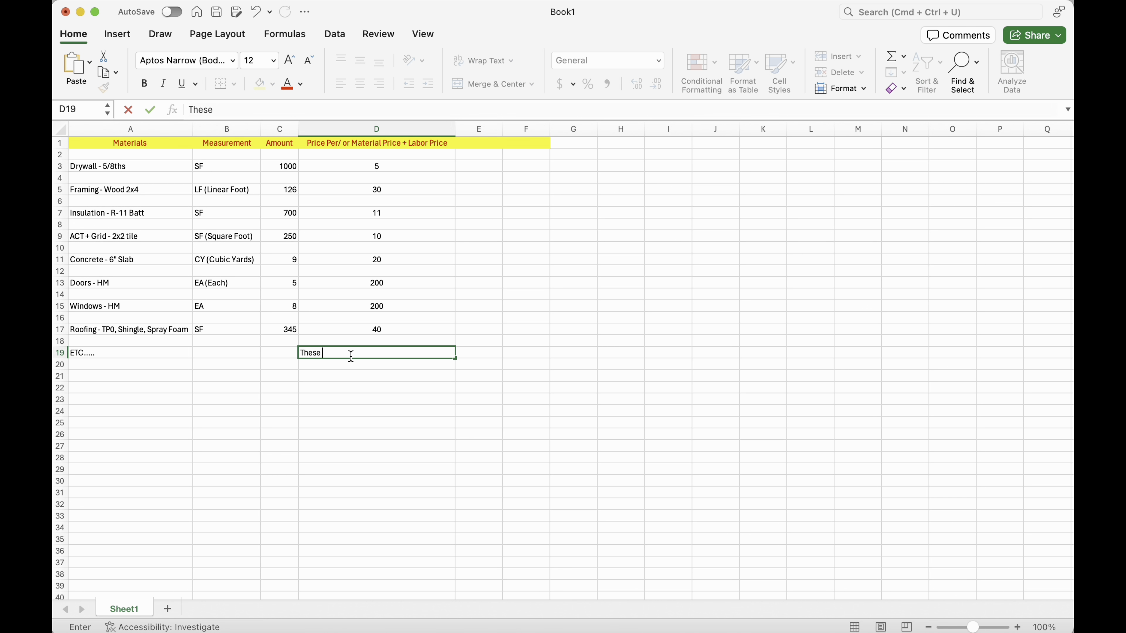
text(prices are random)
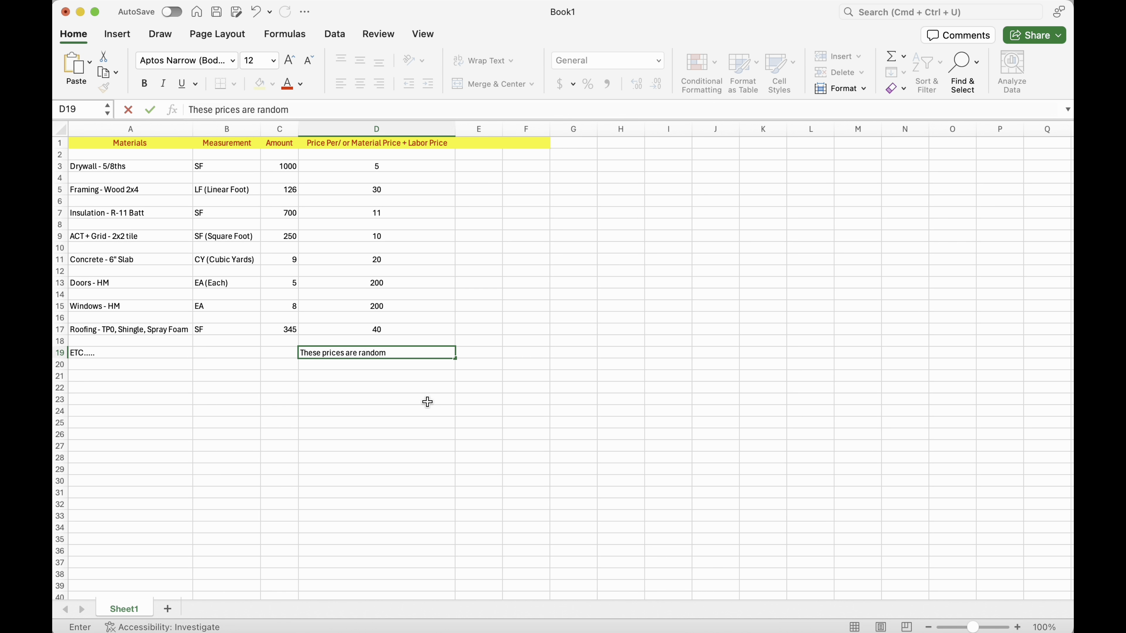
click(491, 168)
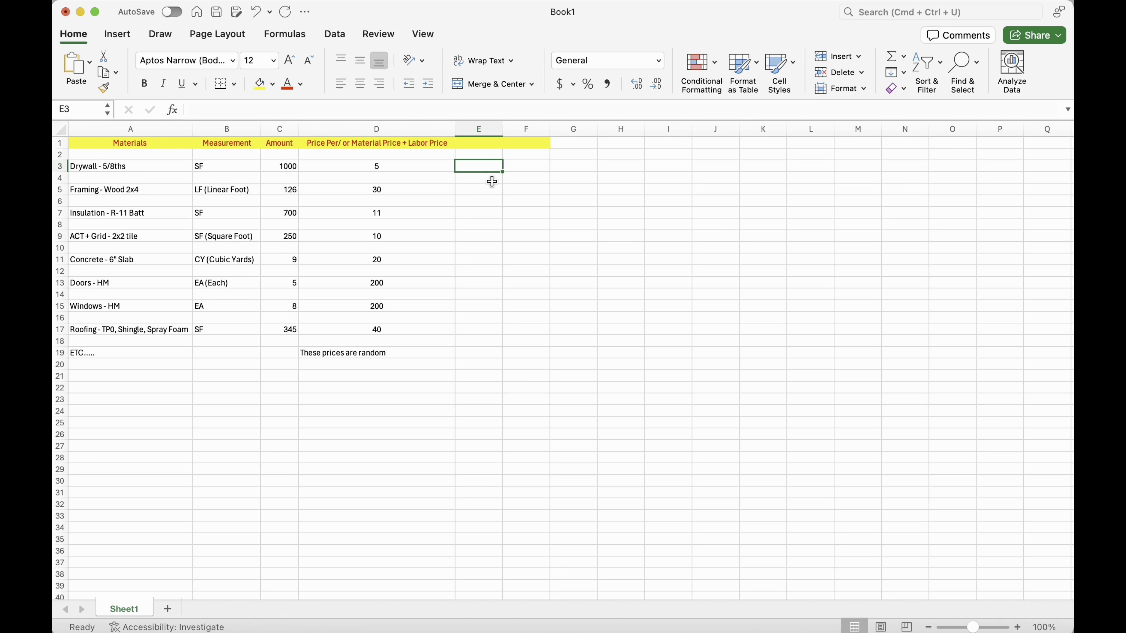
- Center the amounts in cells C3 through C17 horizontally
click(486, 142)
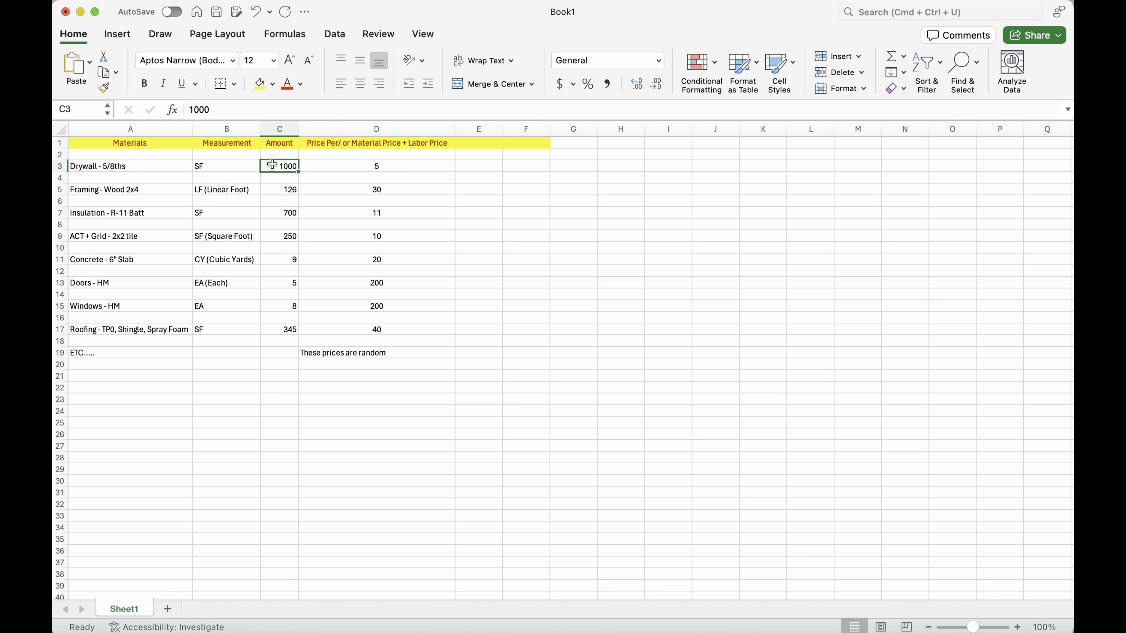
key(shift+Down)
key(shift+Down)
key(shift+Down)
key(shift+Down)
key(shift+Down)
key(shift+Down)
key(shift+Down)
key(shift+Down)
key(shift+Down)
key(shift+Down)
key(shift+Down)
key(shift+Down)
key(shift+Down)
key(shift+Down)
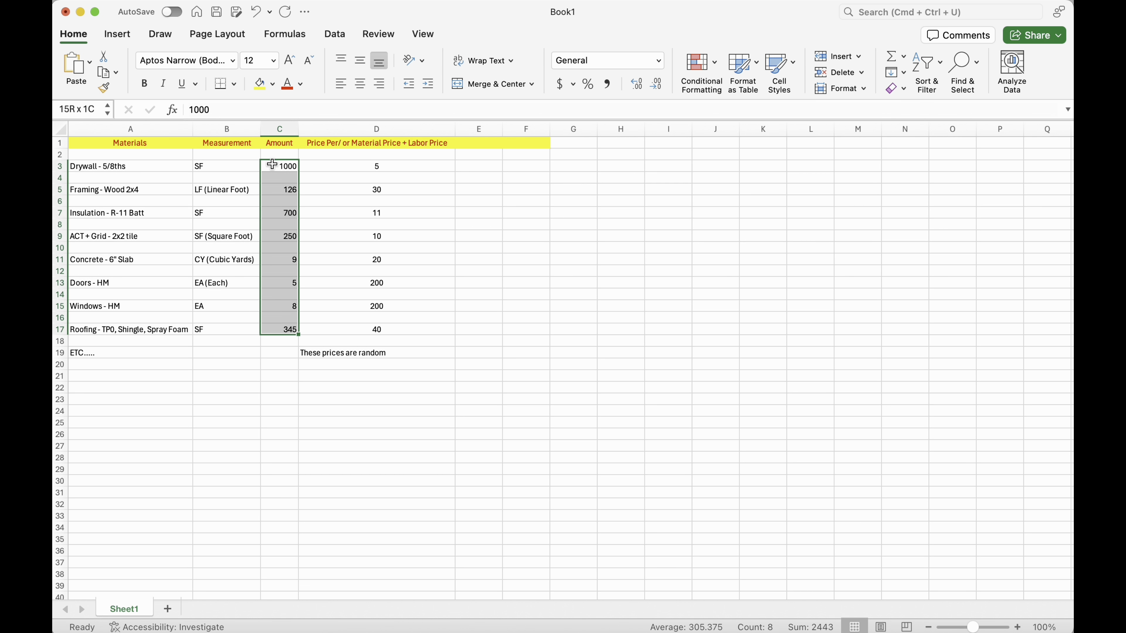
click(365, 81)
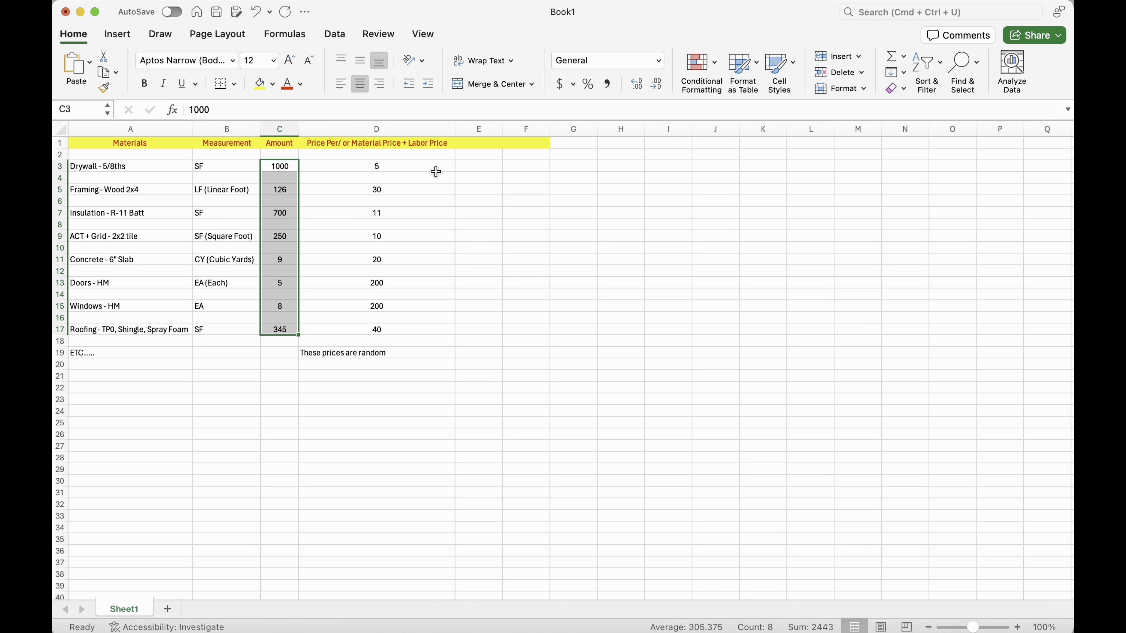
- Enter "Total" as the column header in E1
click(466, 167)
click(483, 143)
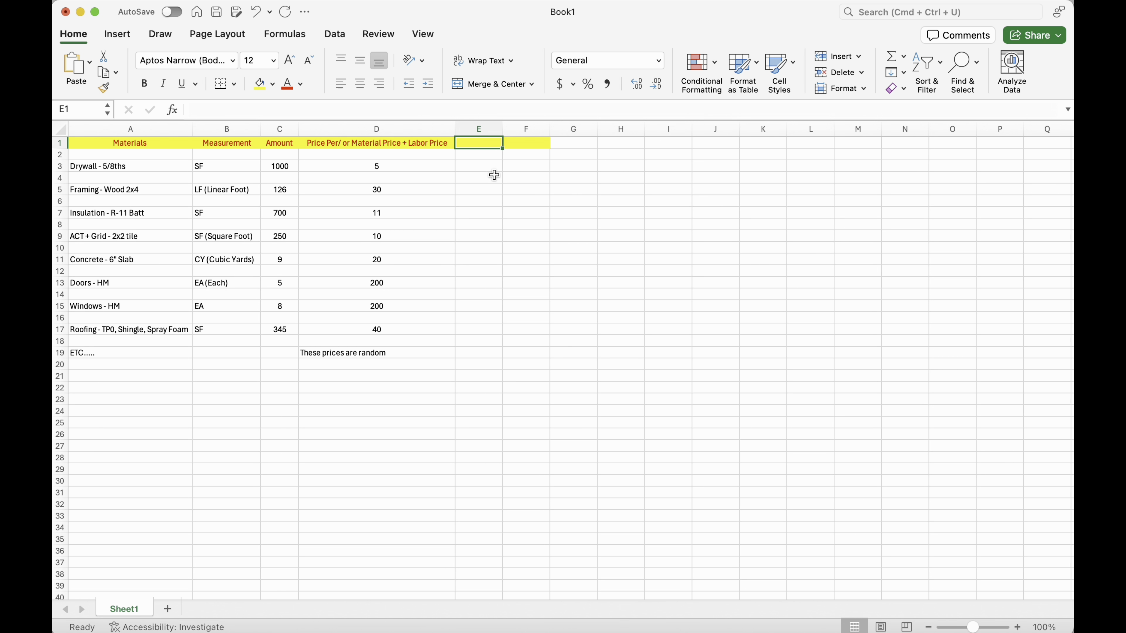
text(T)
key(BackSpace)
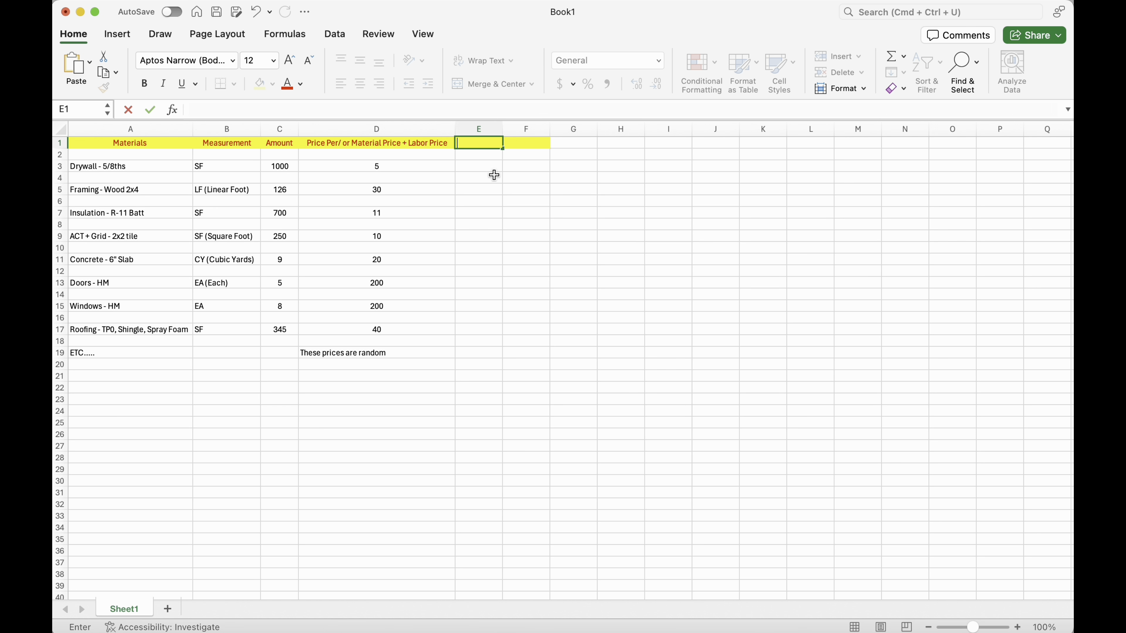
text(Total)
click(492, 175)
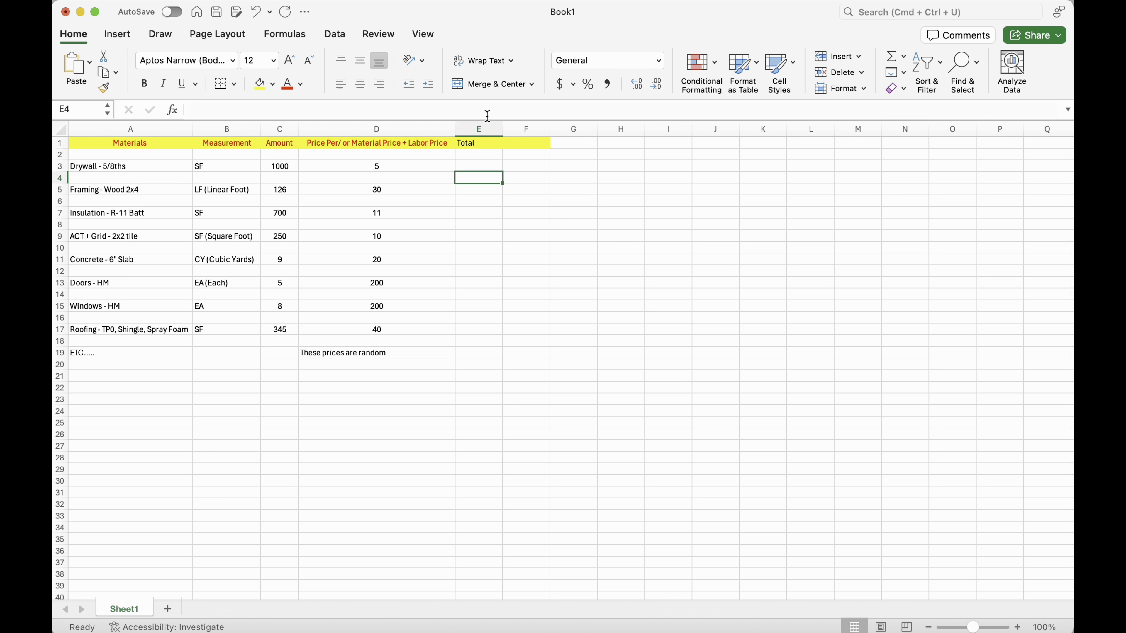
- Calculate the drywall total in E3 with the formula =D3*C3, multiplying price by amount
click(487, 143)
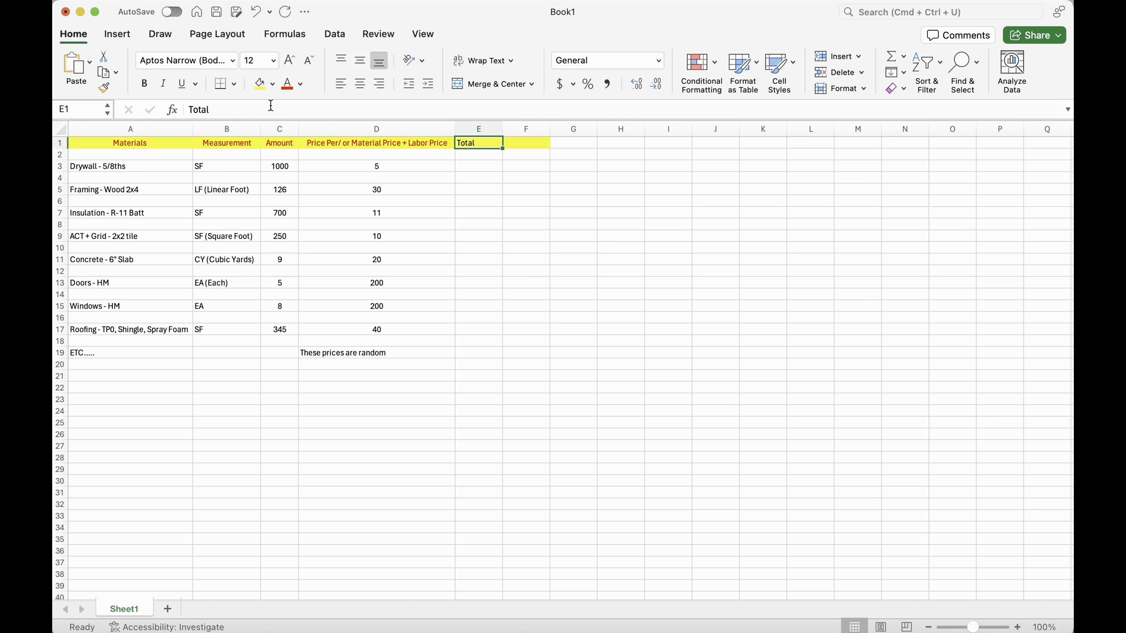
click(487, 166)
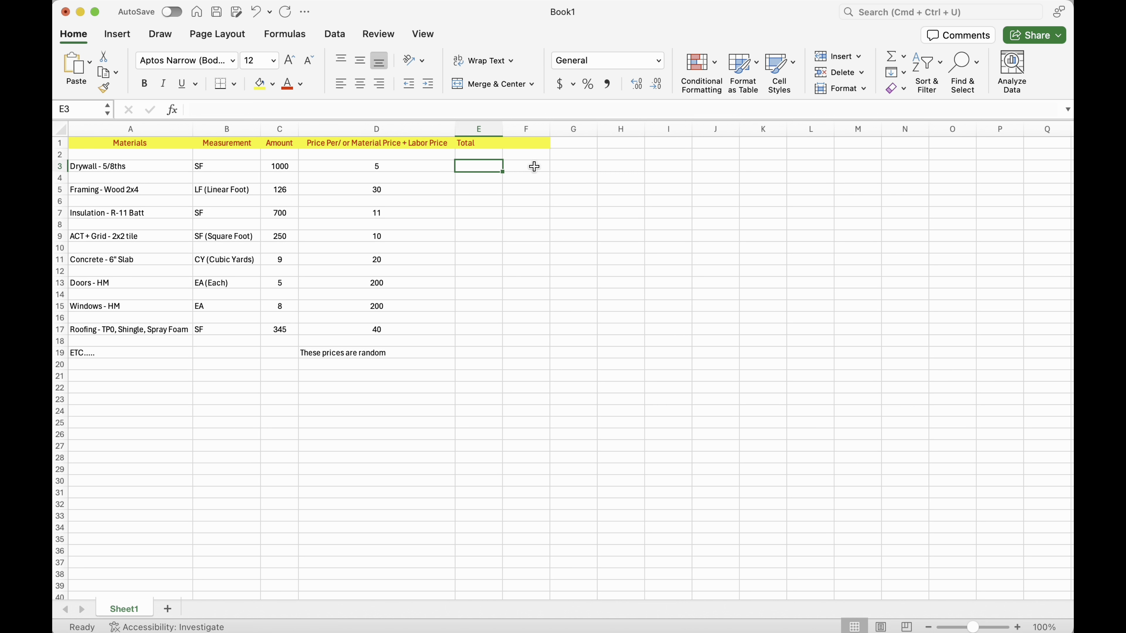
text(=)
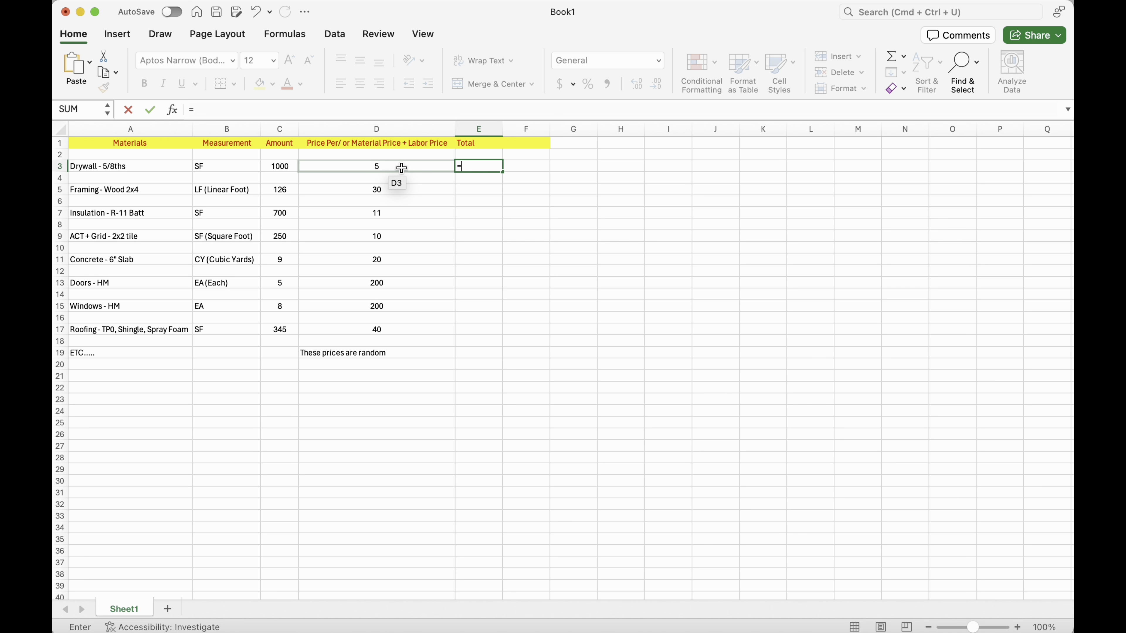
click(402, 168)
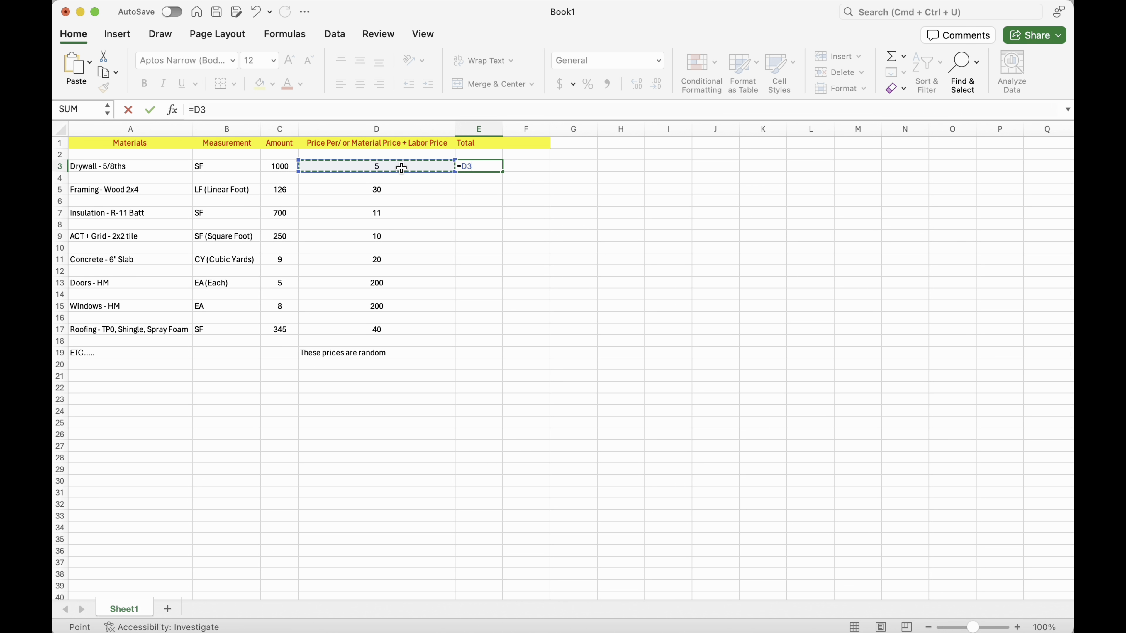
text(*)
click(272, 167)
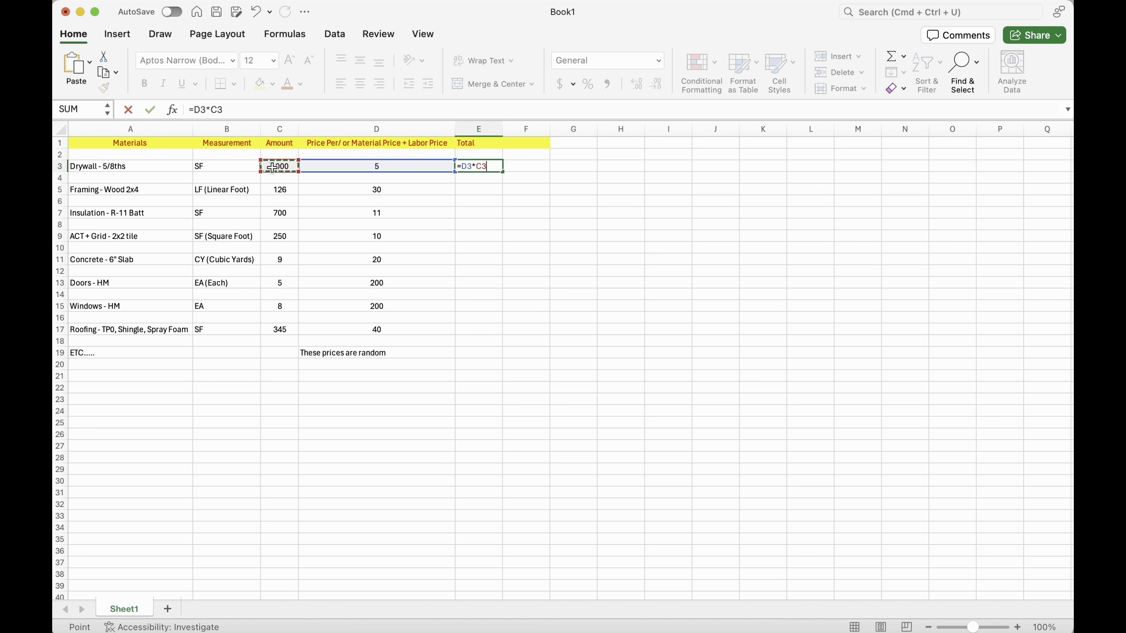
key(Return)
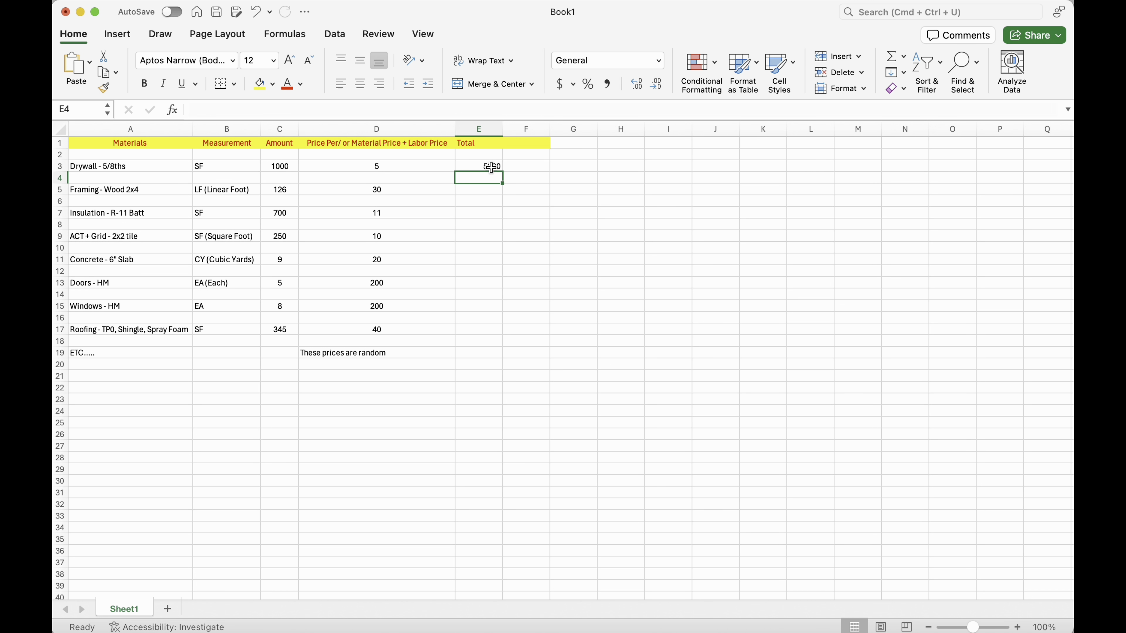
click(490, 168)
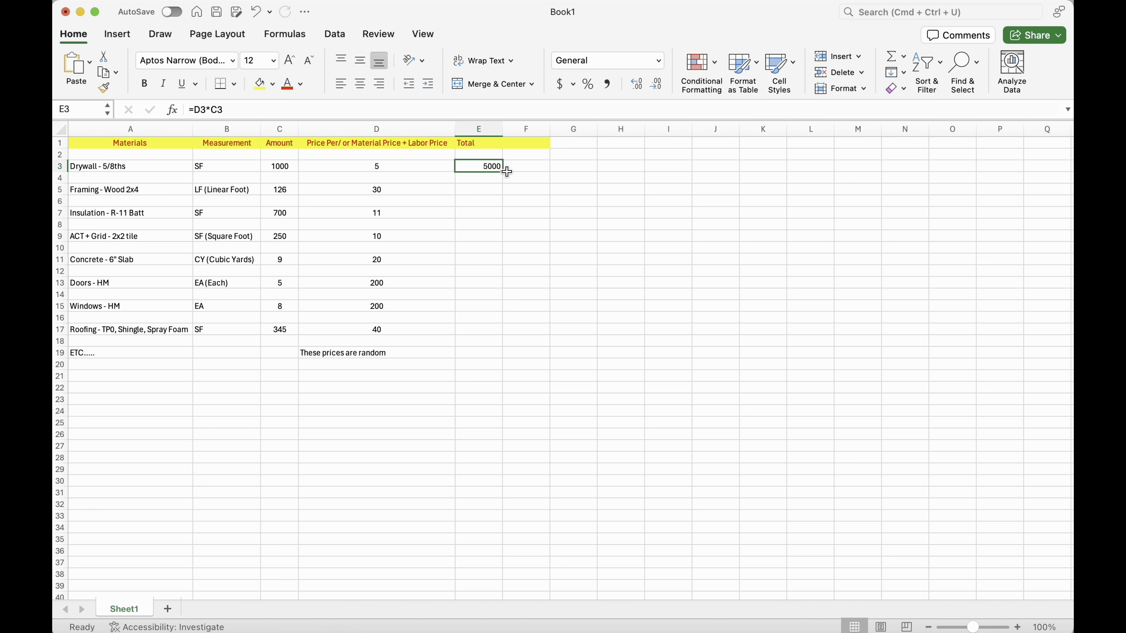
- Calculate the framing total in E5 with the formula =D5*C5
click(483, 187)
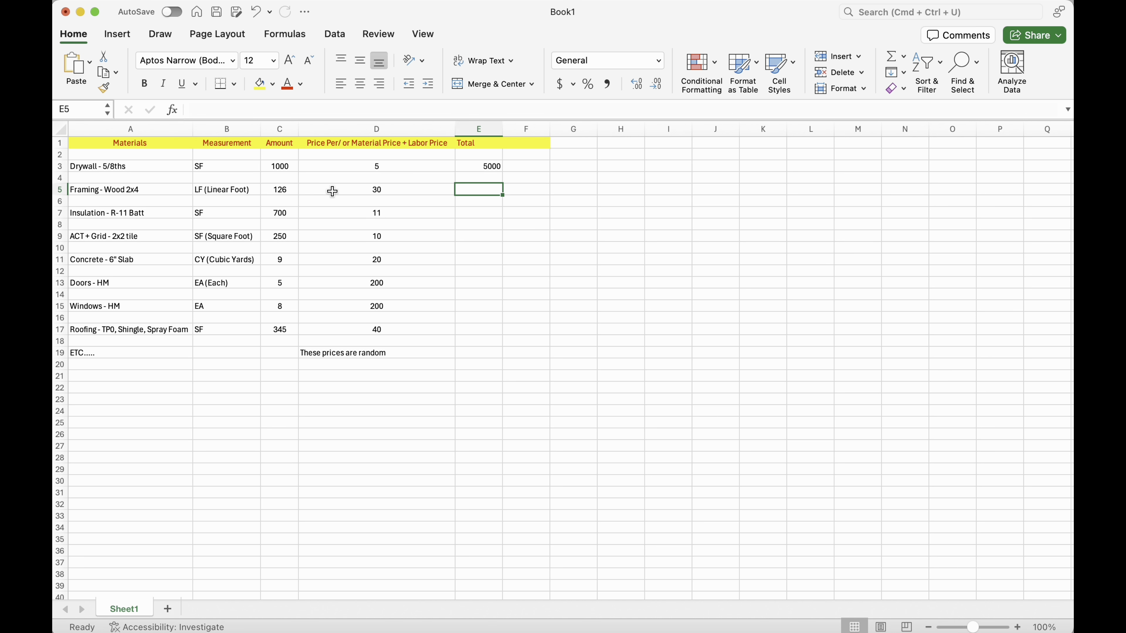
text(+)
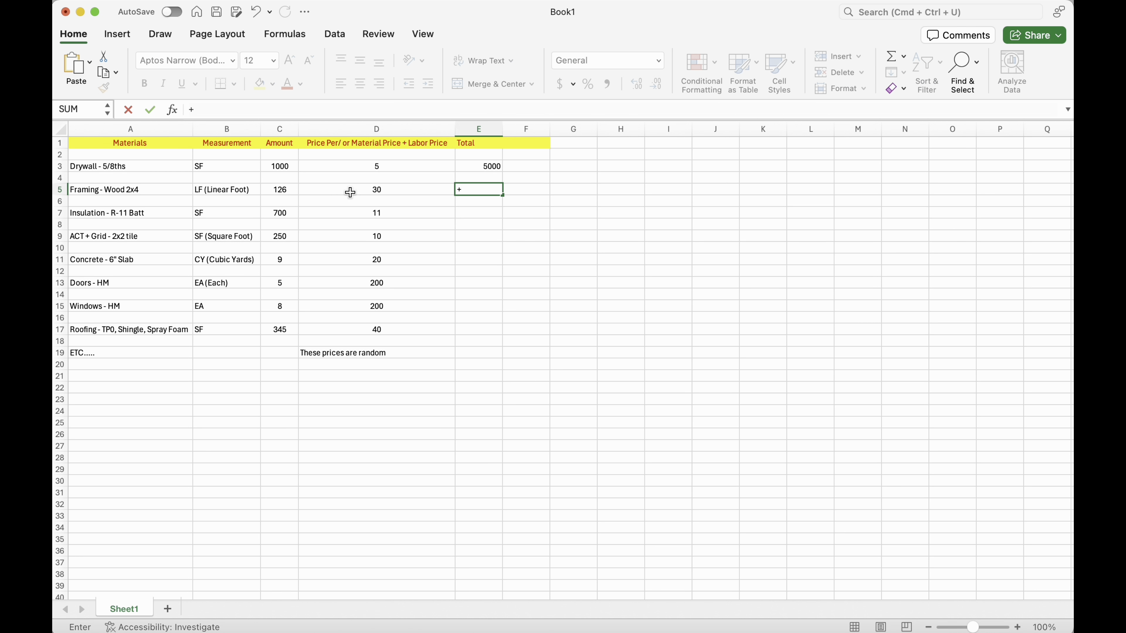
key(BackSpace)
text(=)
click(357, 192)
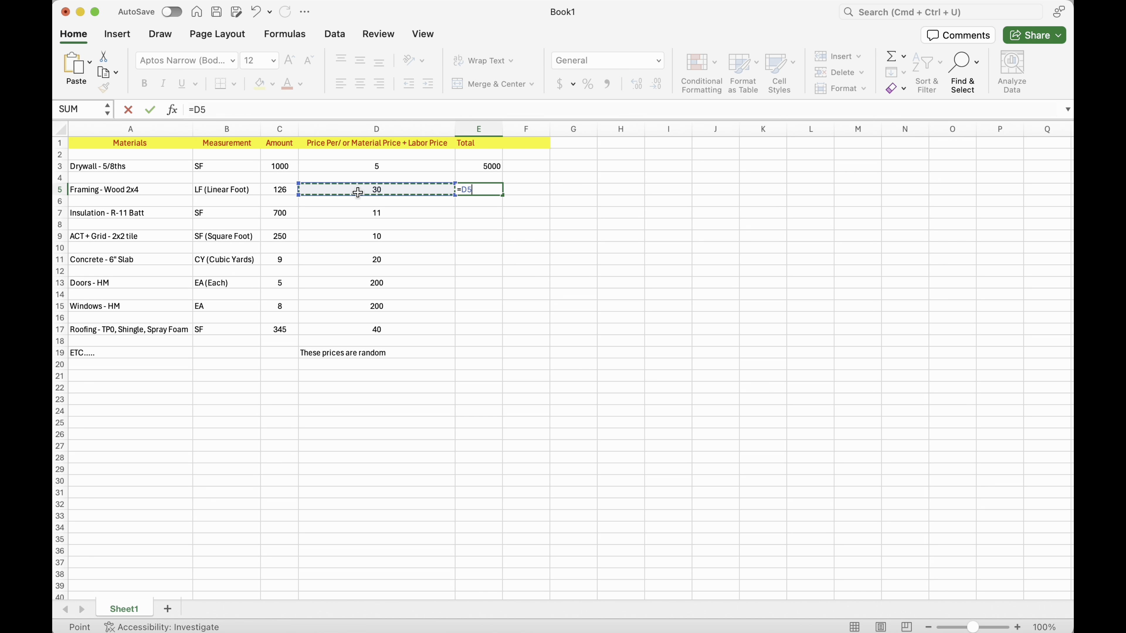
text(*)
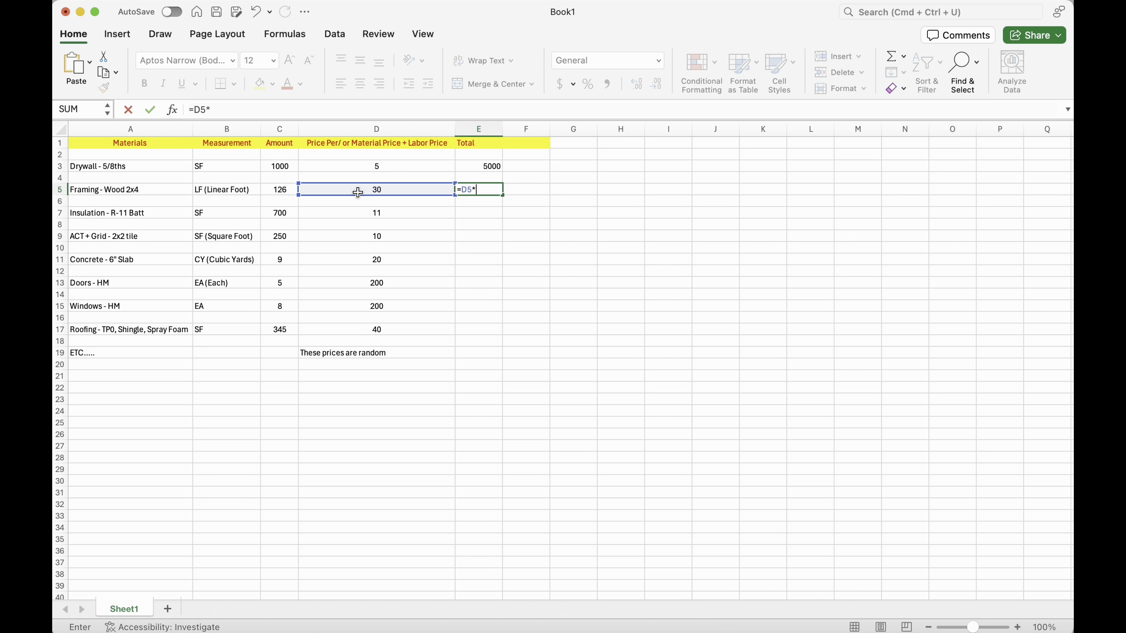
click(271, 193)
key(Return)
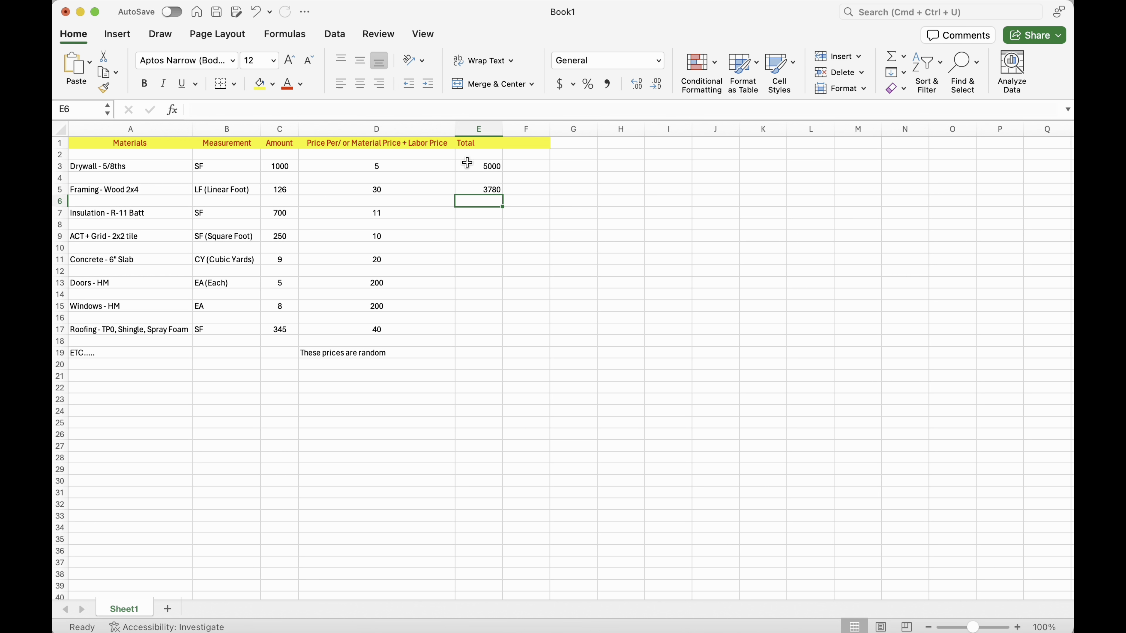
click(487, 189)
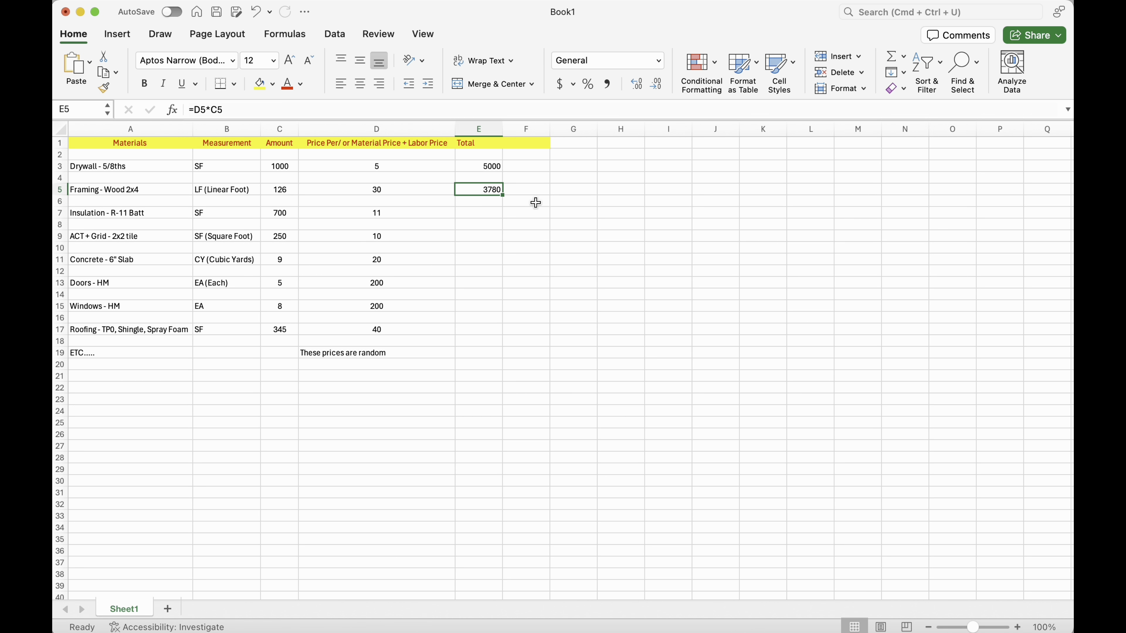
drag(502, 197, 496, 339)
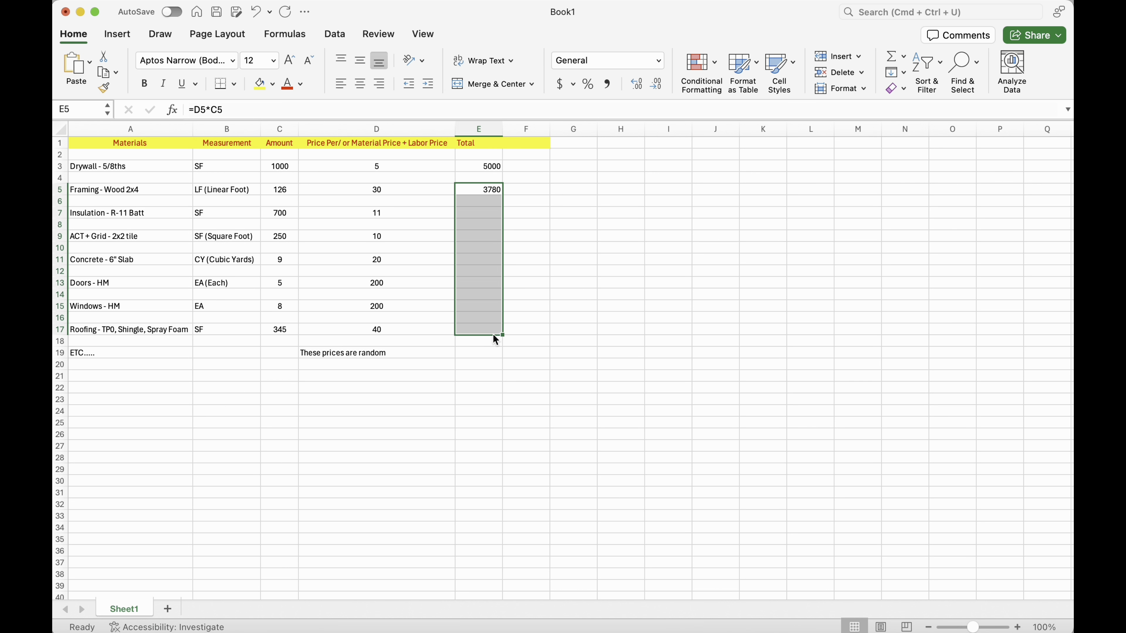
click(663, 294)
click(480, 193)
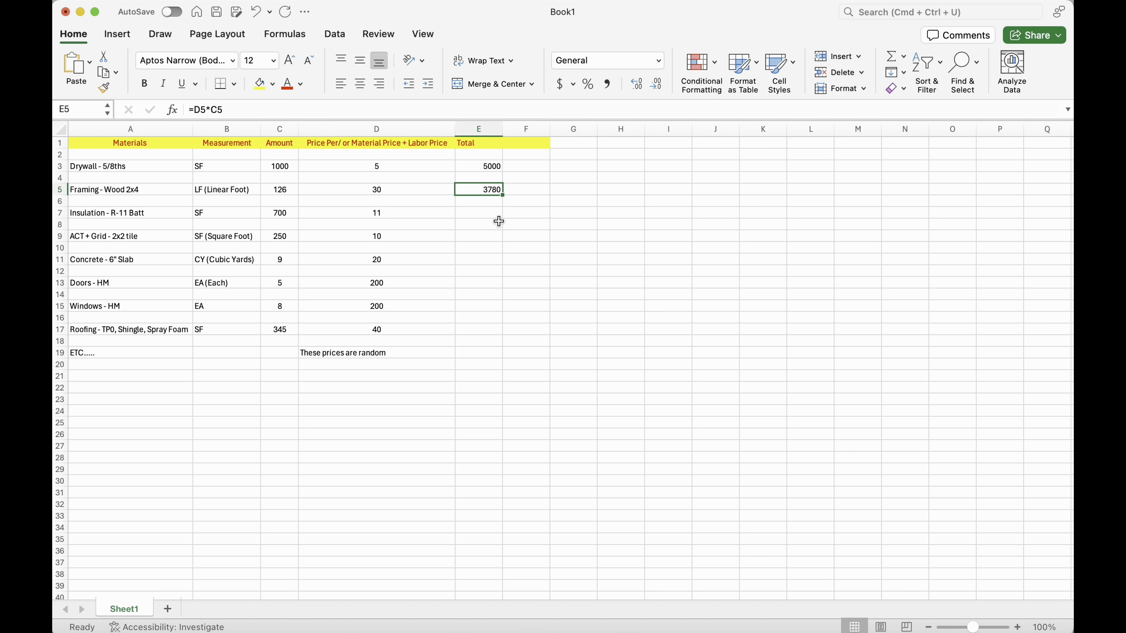
text(Square Foot)
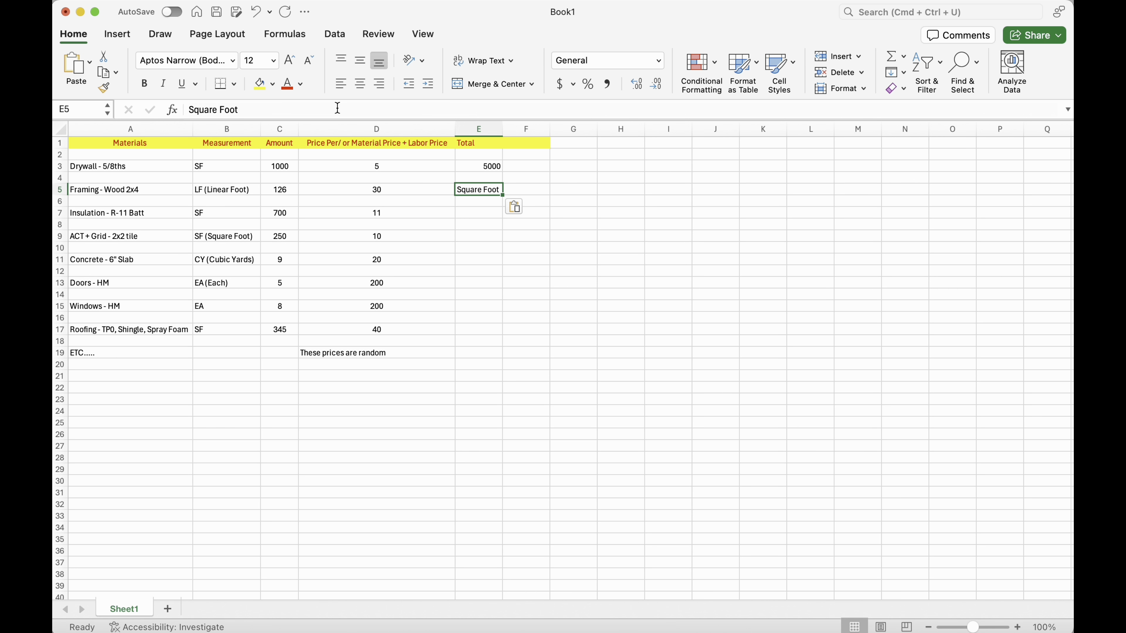
click(257, 12)
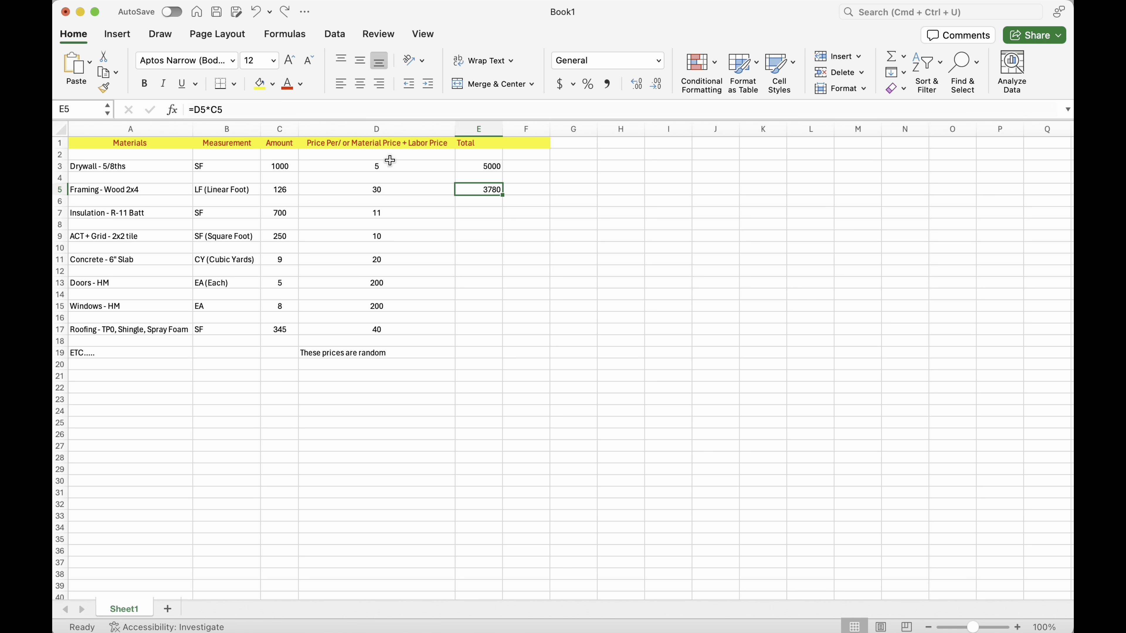
- Copy the total formula from E5 into E7, E9, E11, E13, E15 and E17 for the remaining materials
key(super+c)
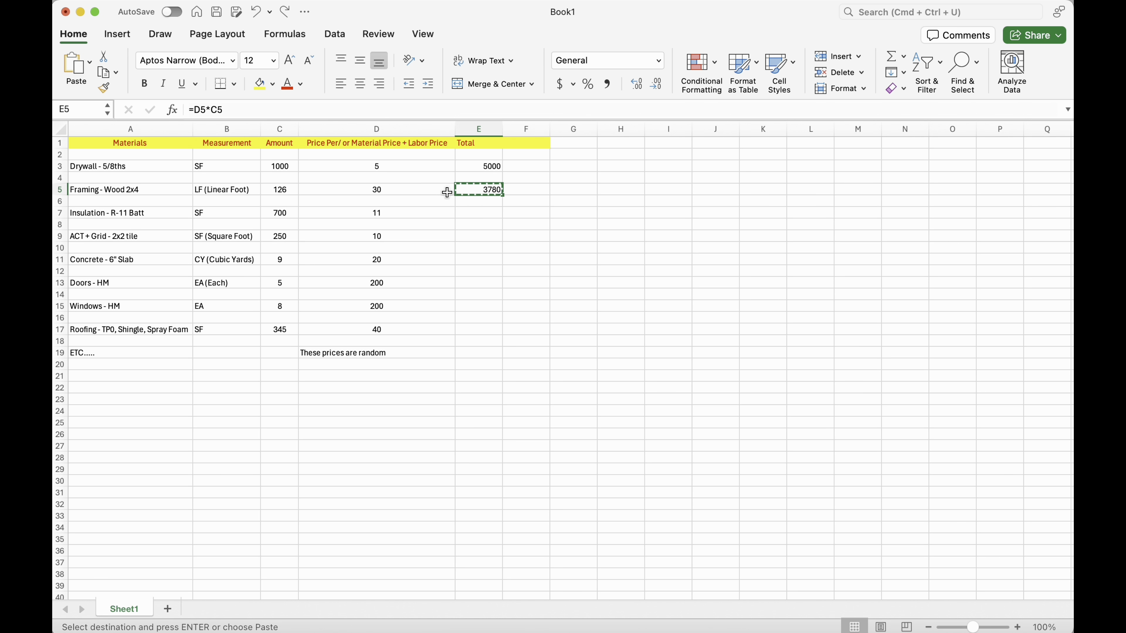
click(464, 215)
key(super+v)
click(471, 239)
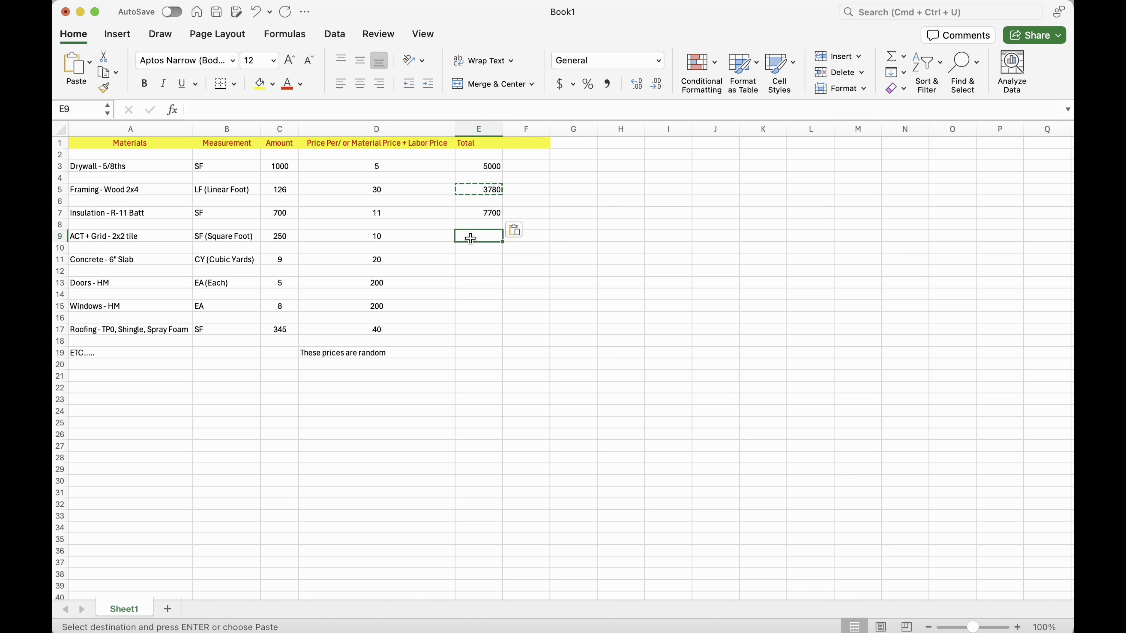
key(super+v)
click(470, 259)
key(super+v)
click(470, 283)
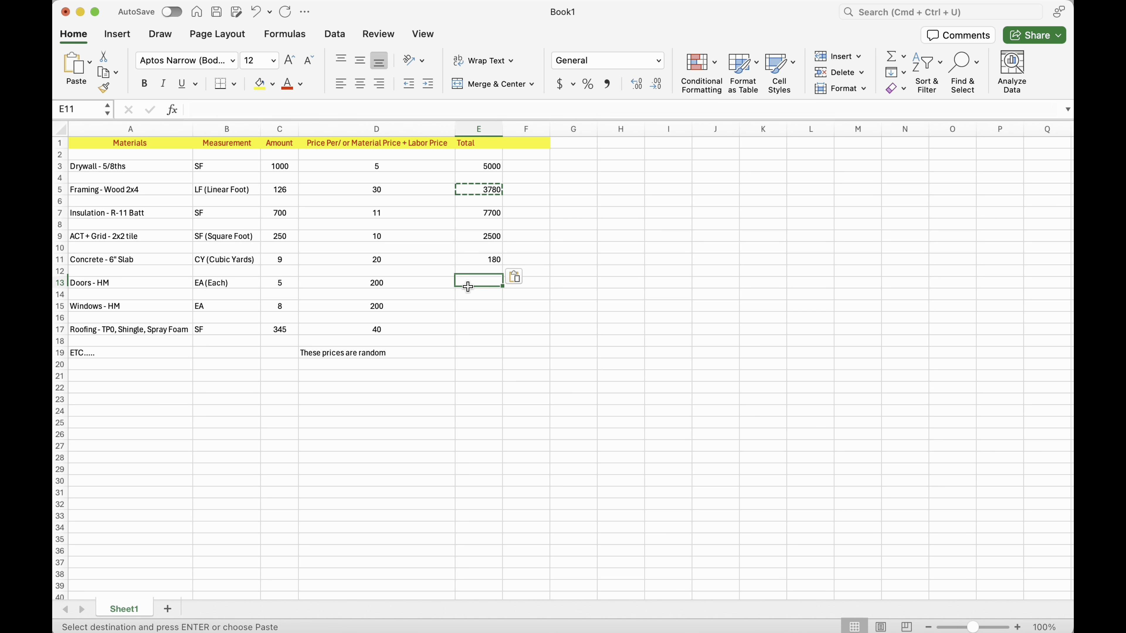
key(super+v)
click(471, 306)
key(super+v)
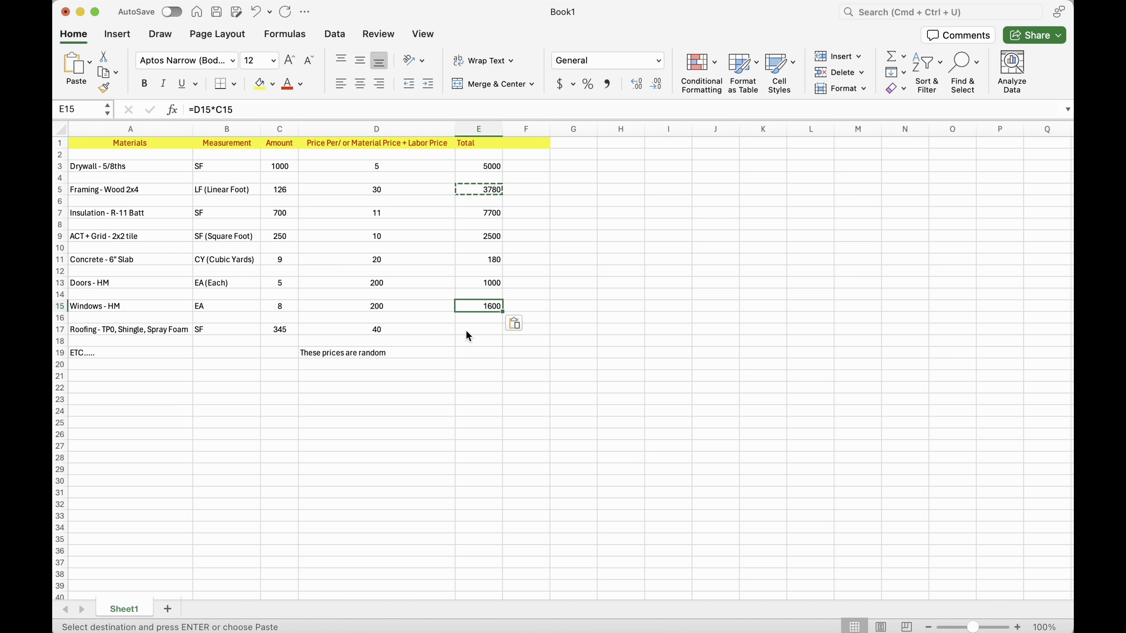
click(469, 332)
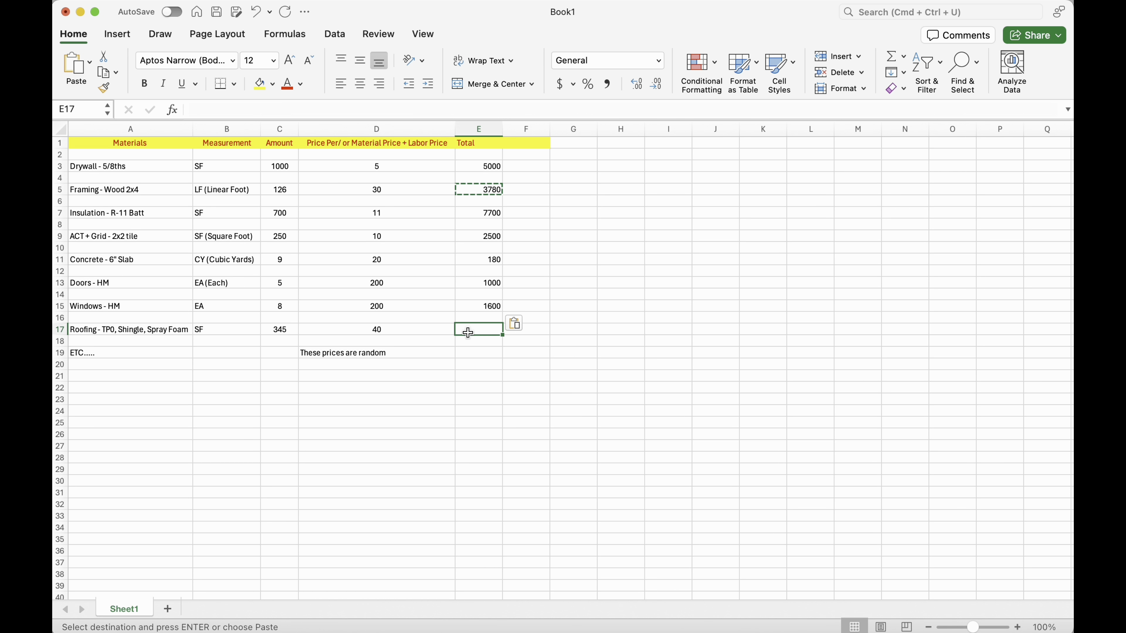
key(super+v)
click(601, 281)
click(574, 189)
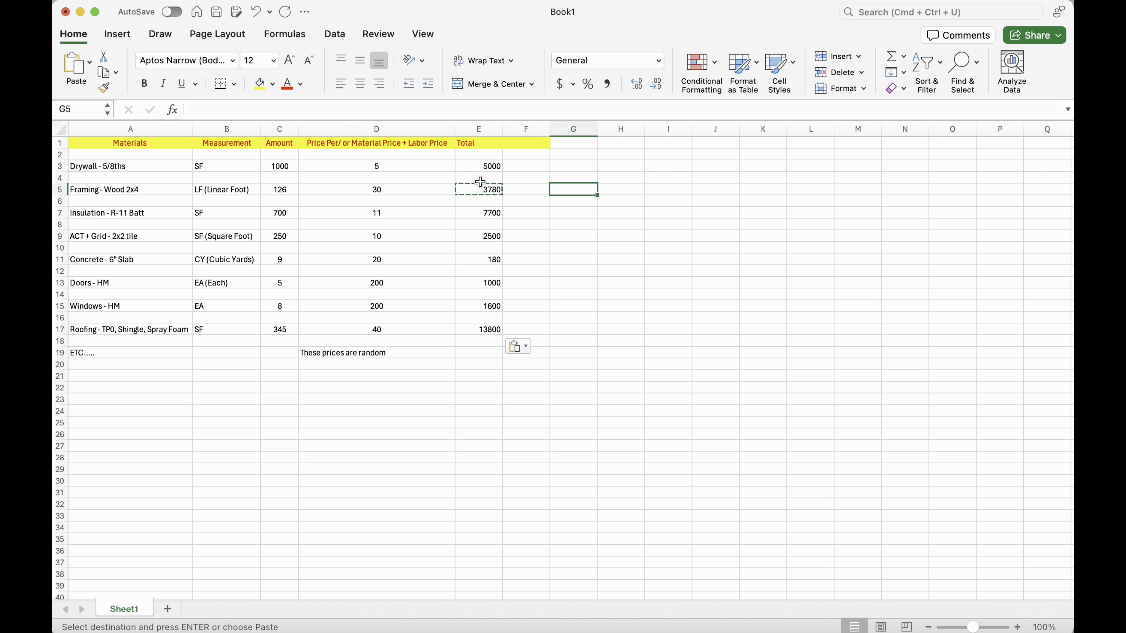
- Enter the label "Grand Total" in D20, below the note about random prices
click(476, 355)
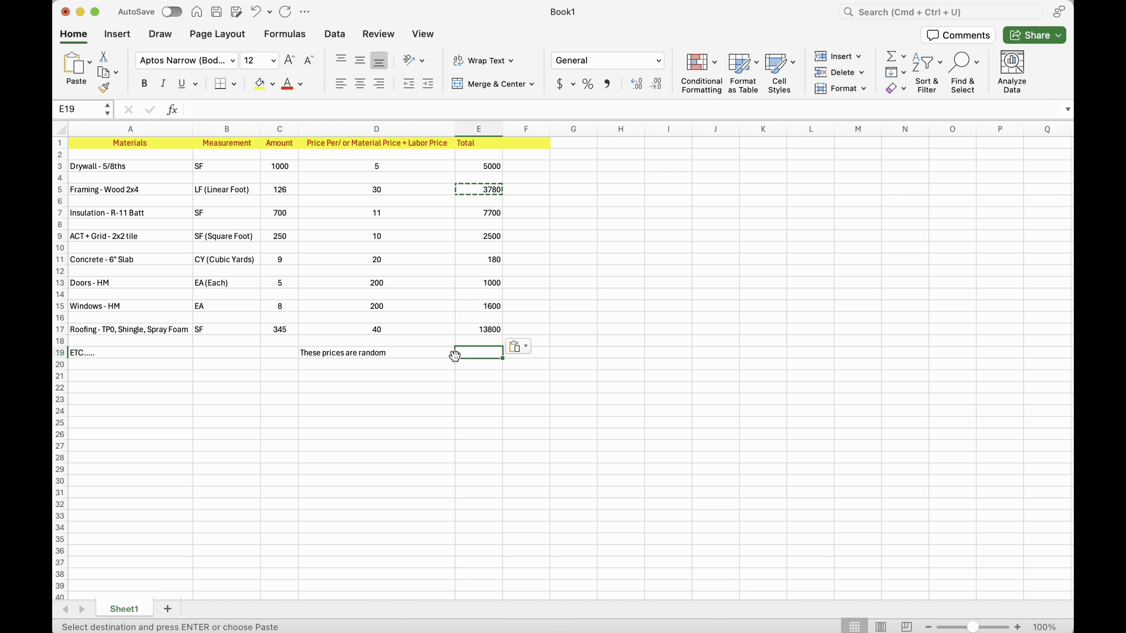
click(437, 365)
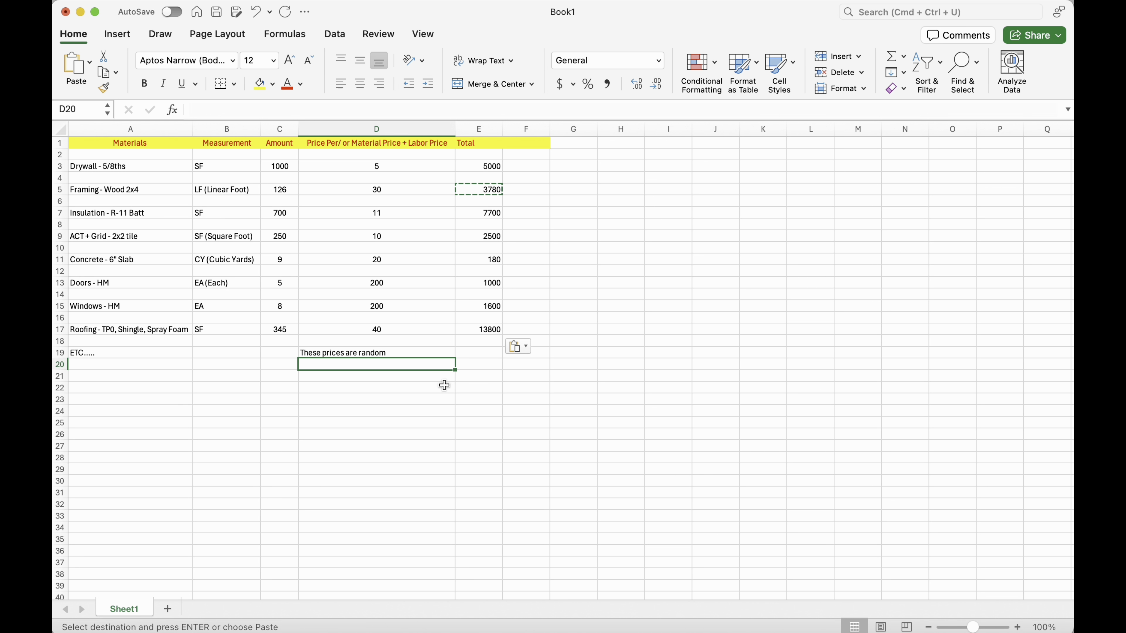
text(Gradn)
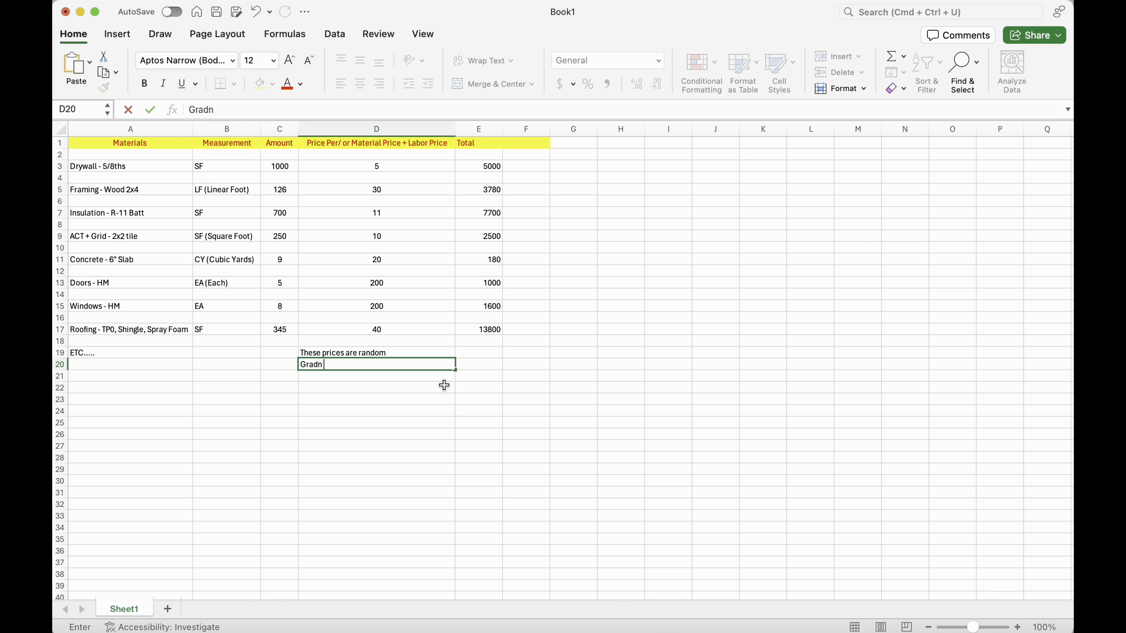
key(BackSpace)
key(BackSpace)
text(nd Toto)
text(l)
click(483, 391)
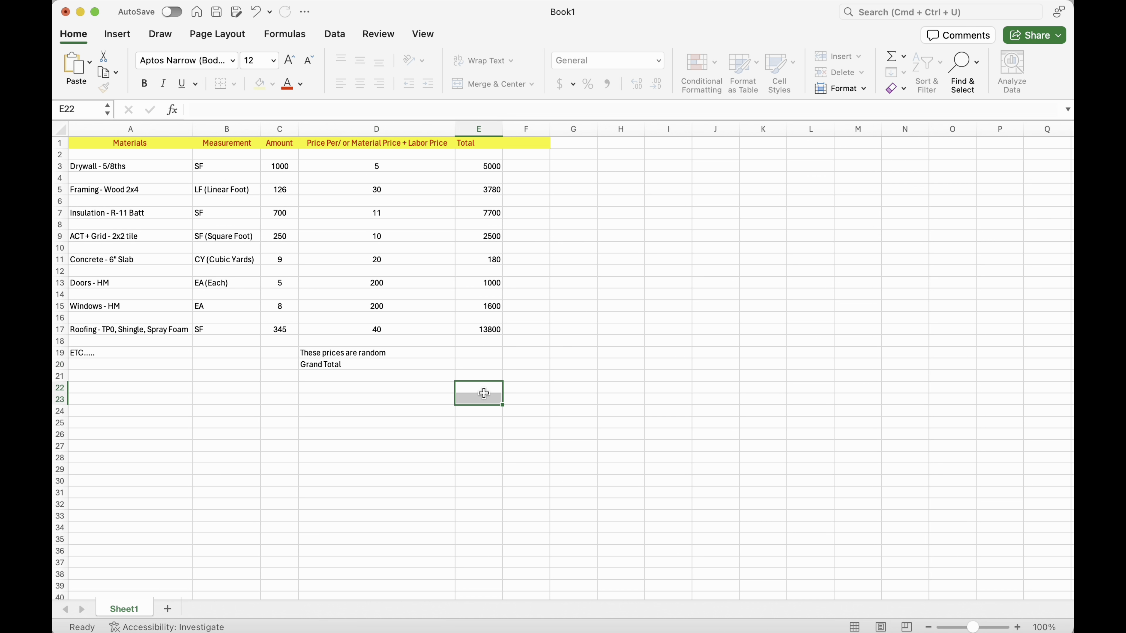
- Calculate the grand total in E20 by adding the item totals with the formula =E3+E5+E7+E9+E11+E13+E15+E17
click(481, 374)
click(481, 364)
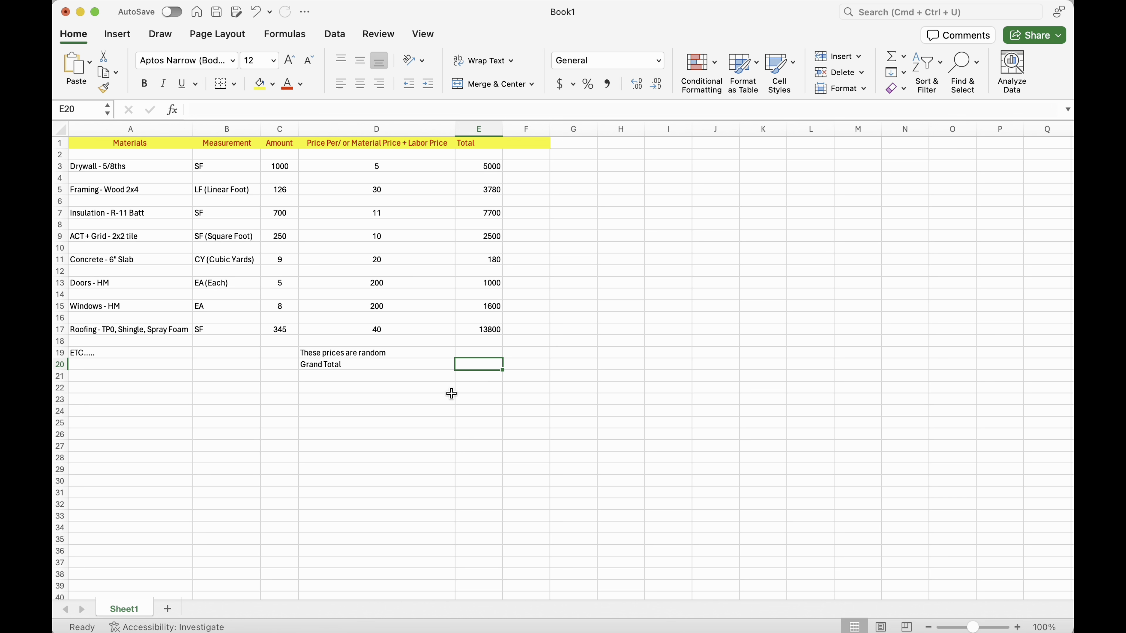
text(=)
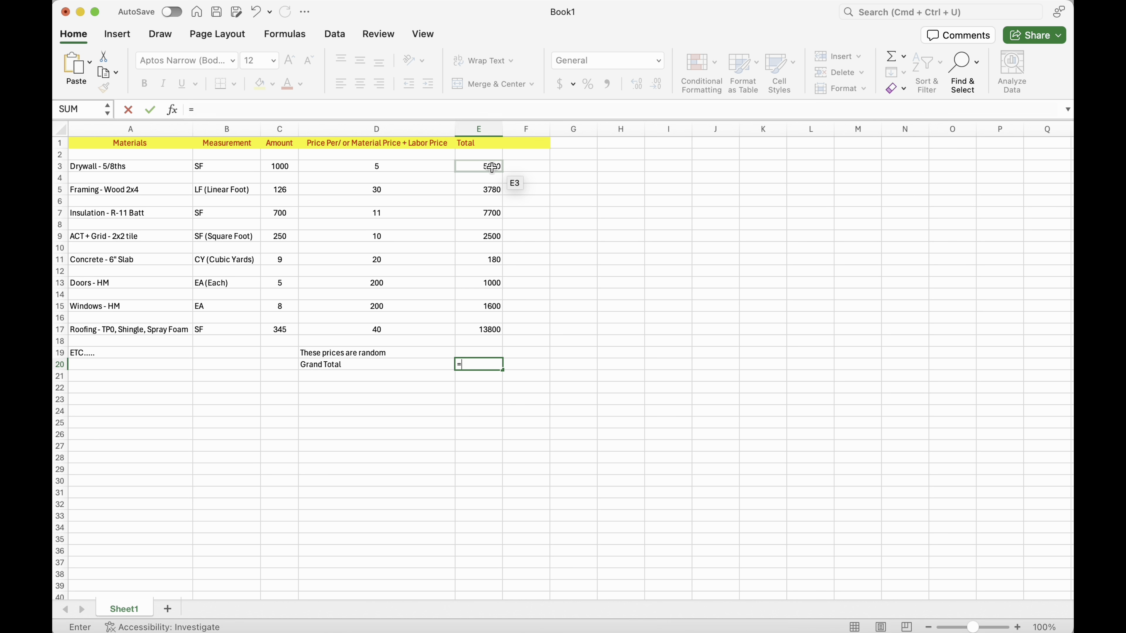
click(492, 167)
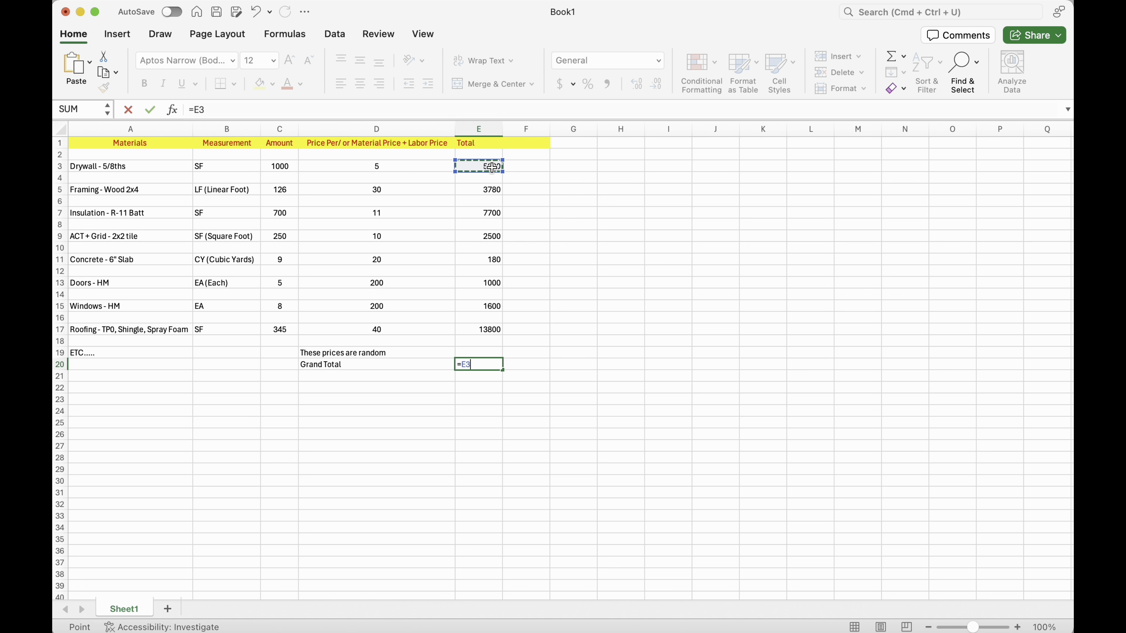
text(+)
click(495, 192)
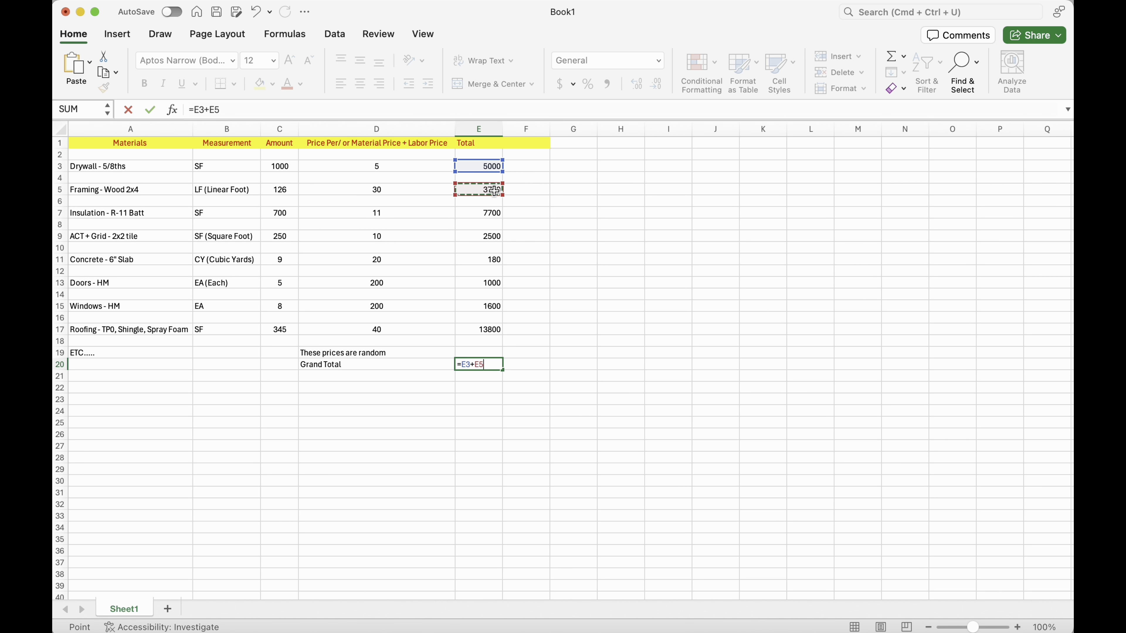
text(+)
click(494, 208)
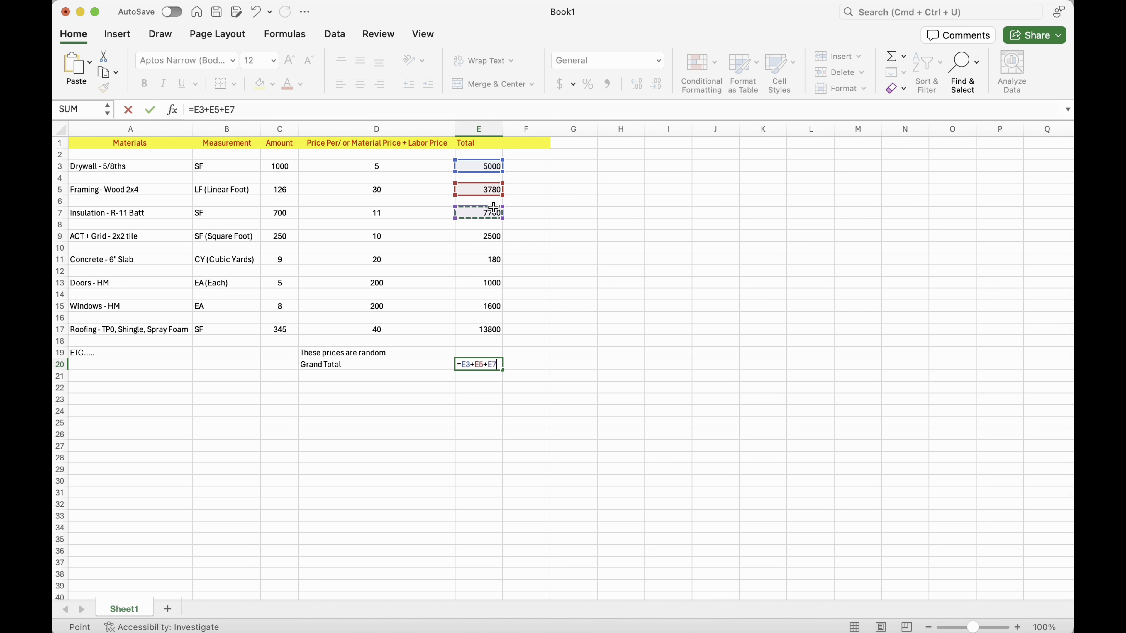
text(+)
click(488, 234)
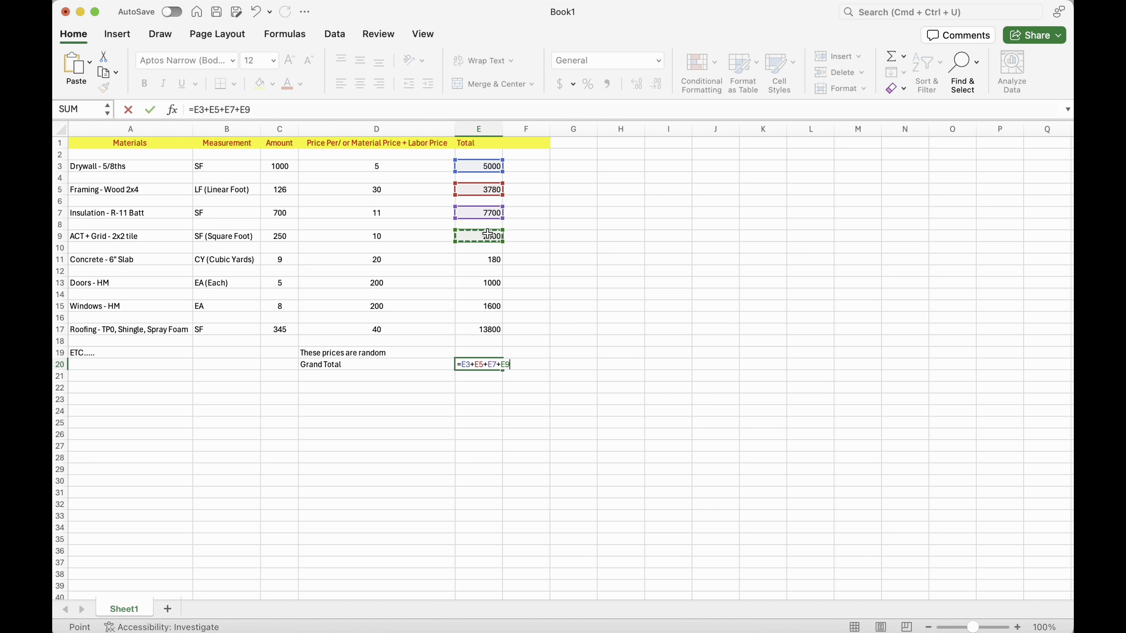
text(+)
click(489, 258)
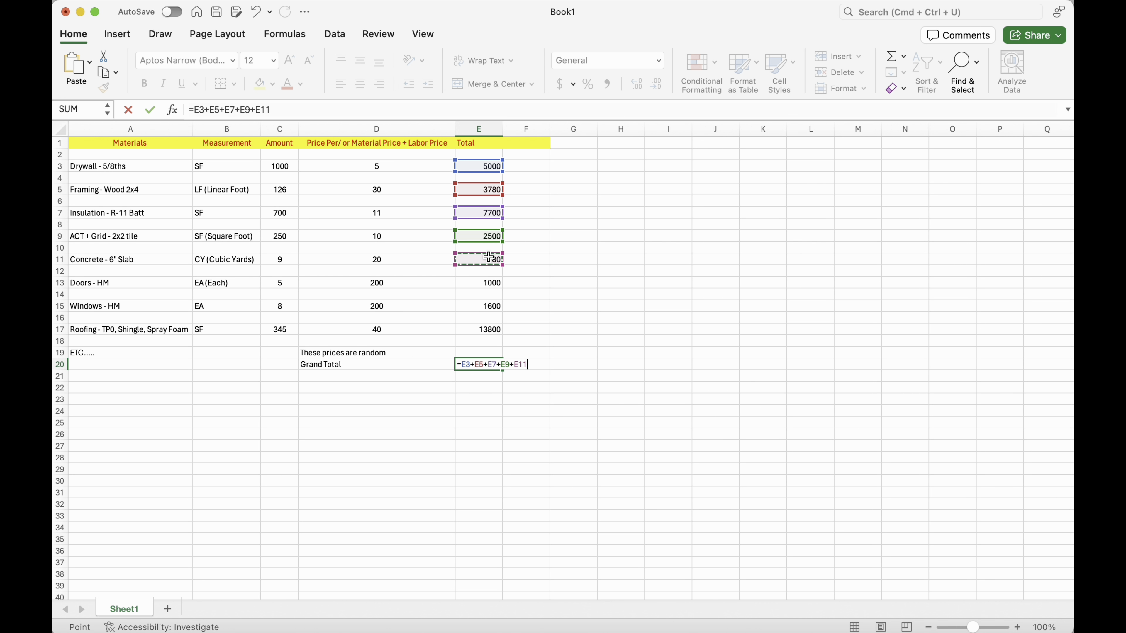
text(+)
click(487, 283)
text(+)
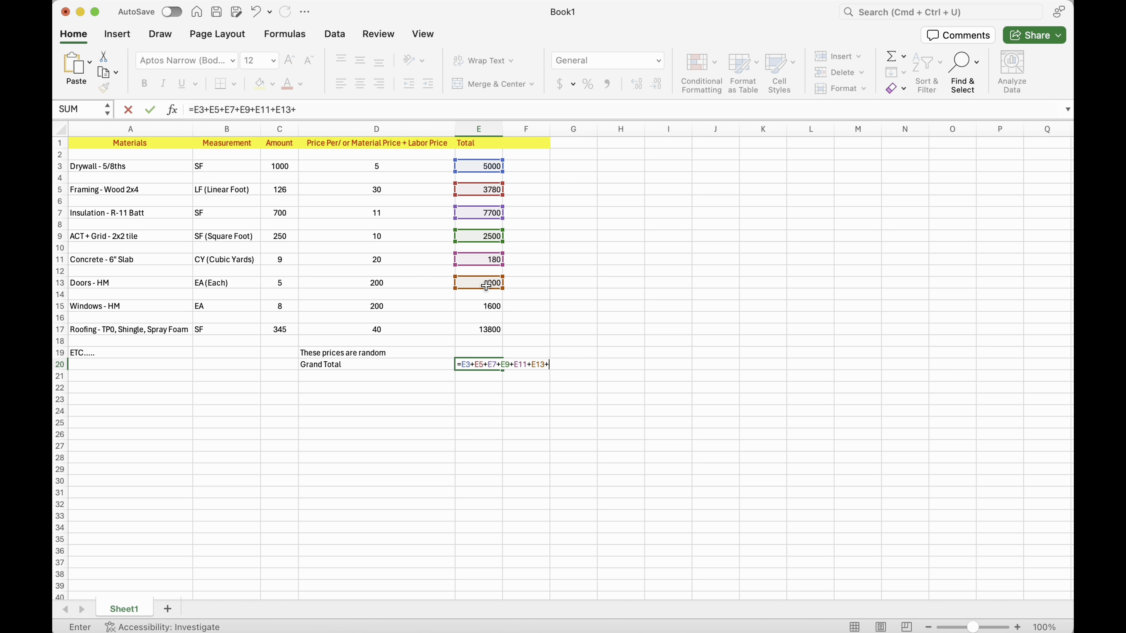
click(491, 307)
text(+)
click(492, 331)
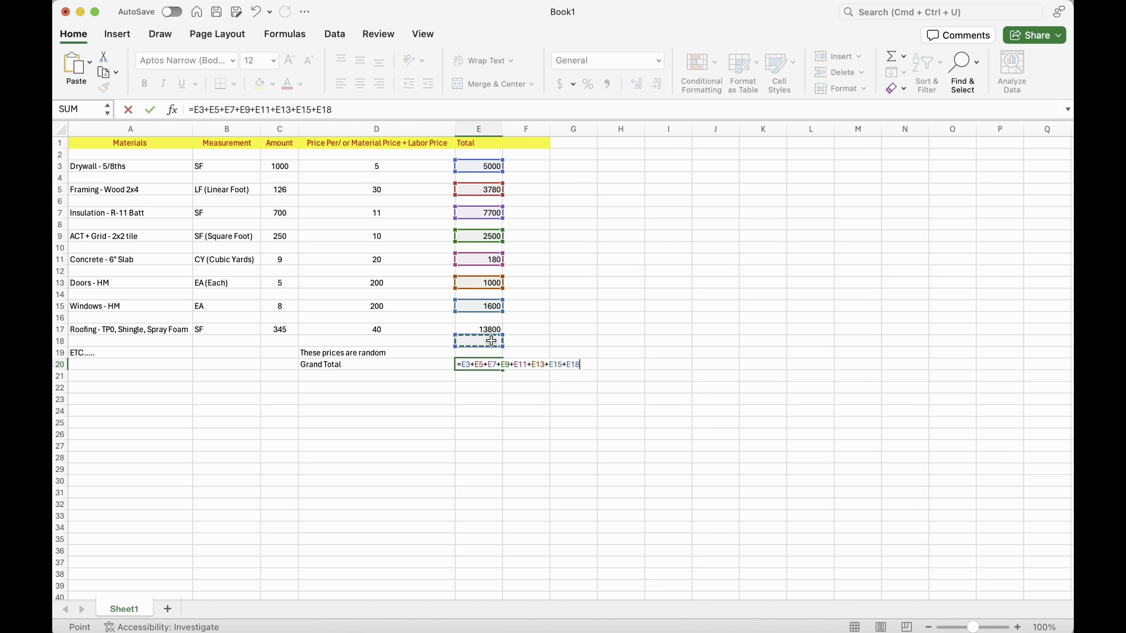
text(+)
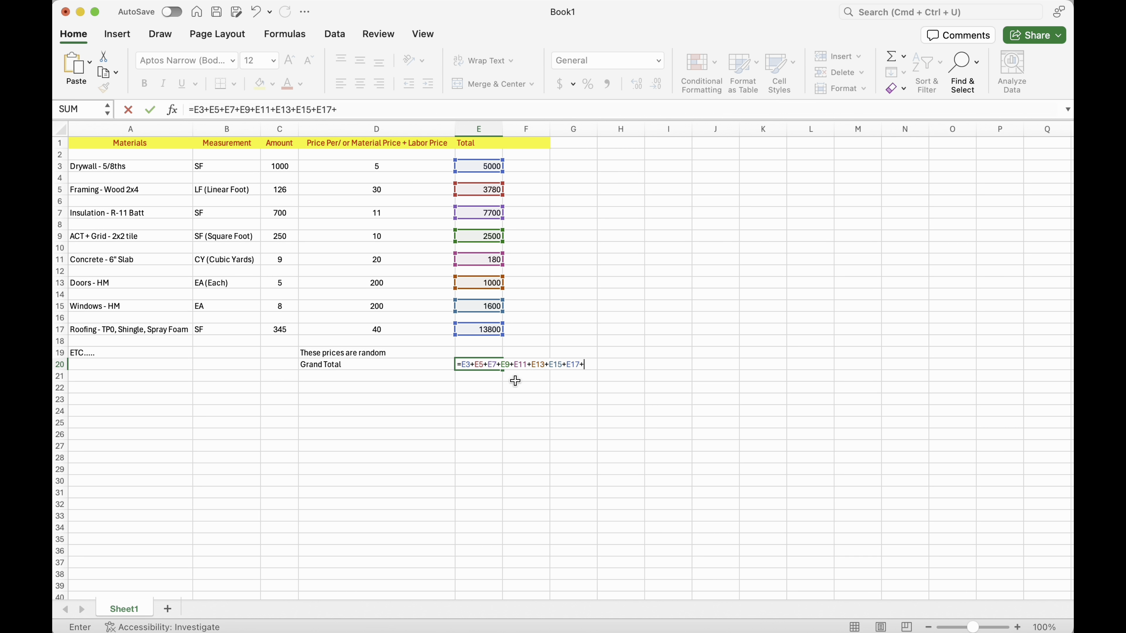
key(Return)
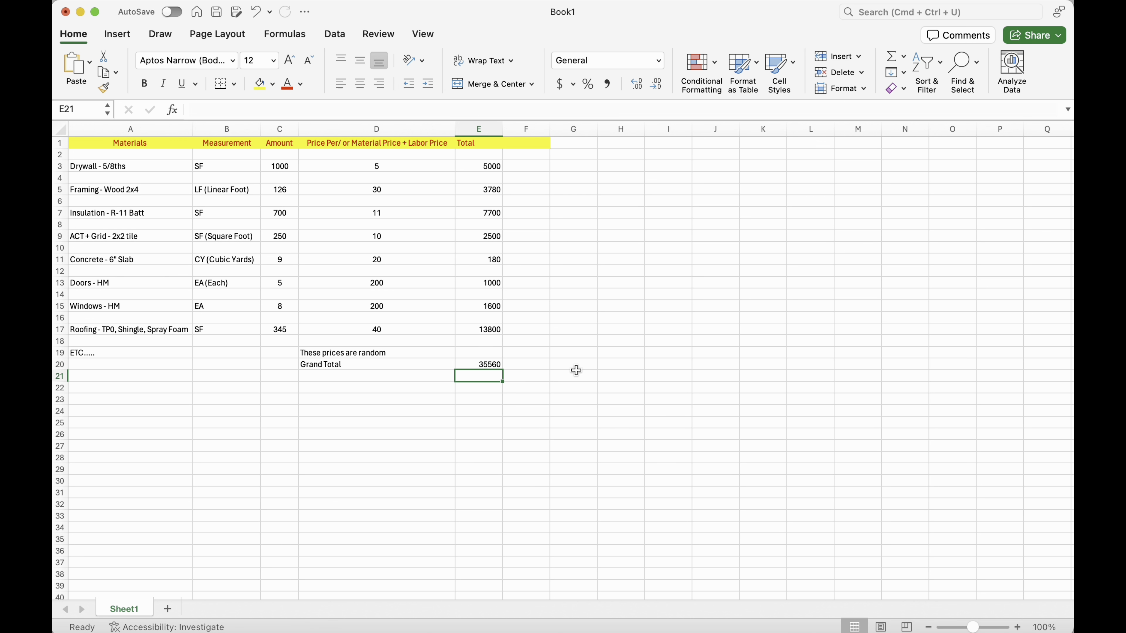
- Enter the label "Gross Margin" in D21, below the Grand Total label
click(395, 381)
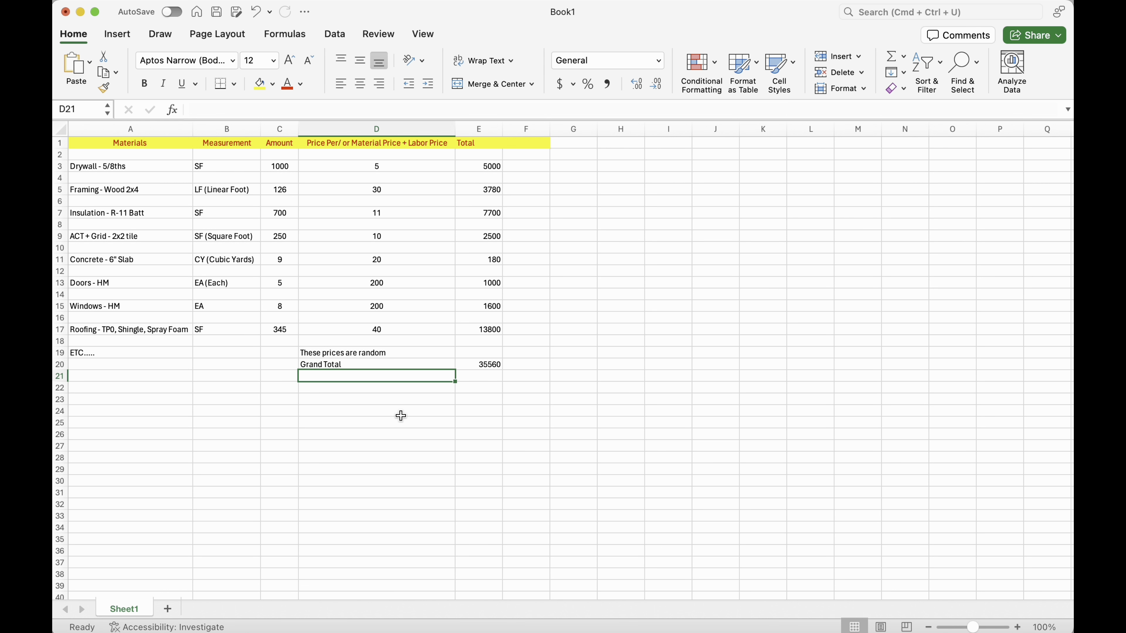
text(Gross)
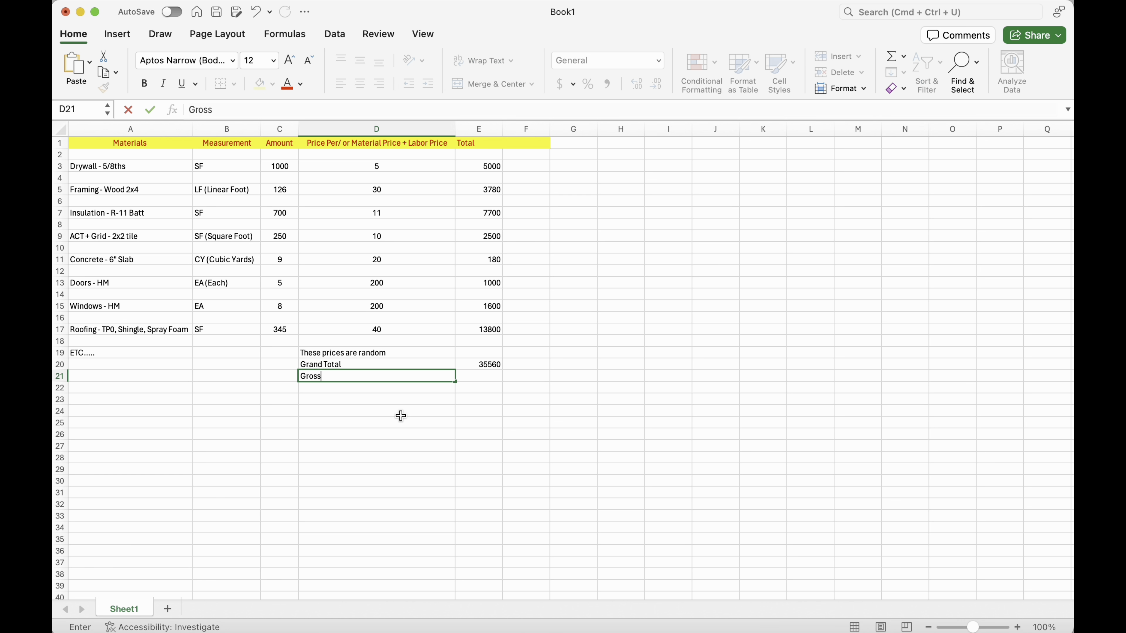
text( Margin)
click(401, 417)
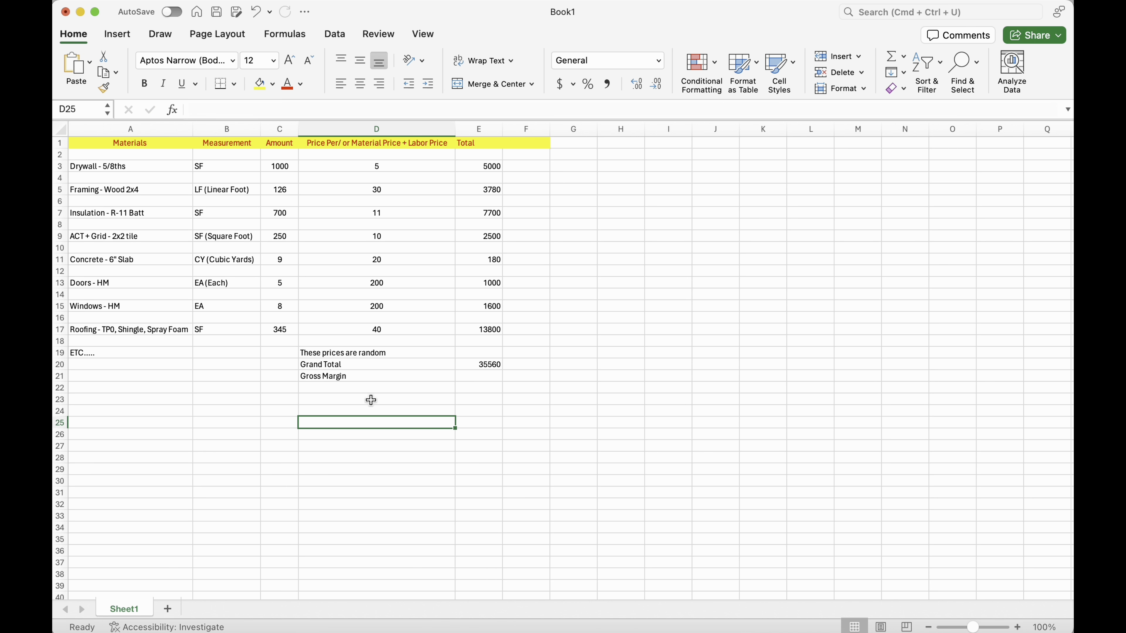
- Extend the label in D21 to read "Gross Margin = 20%"
click(493, 376)
click(425, 378)
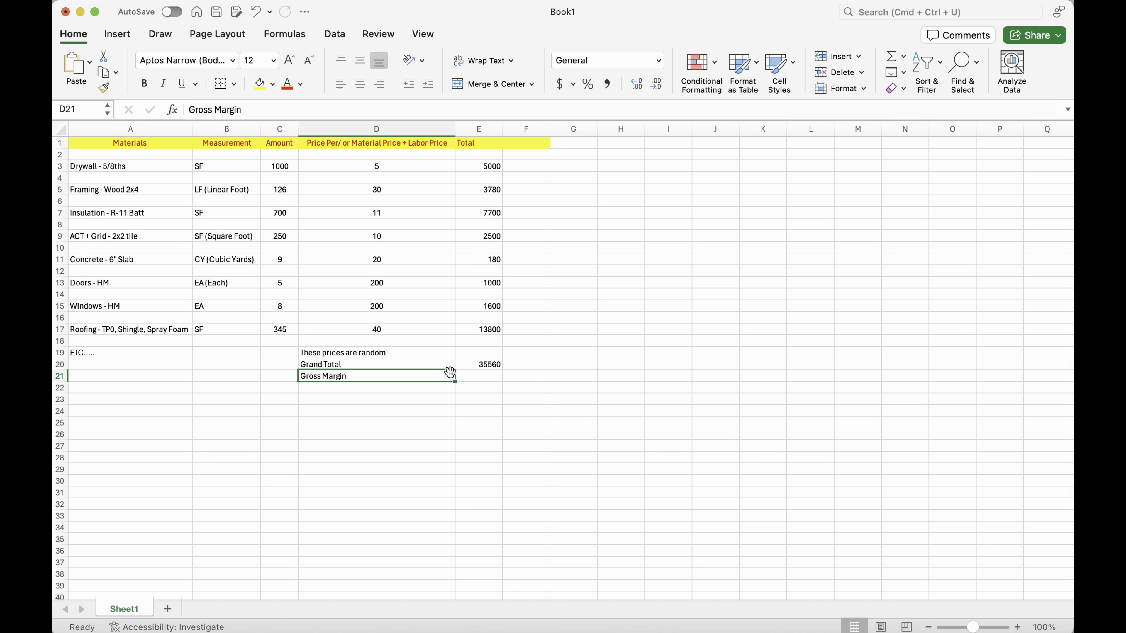
double_click(428, 371)
click(417, 374)
double_click(418, 374)
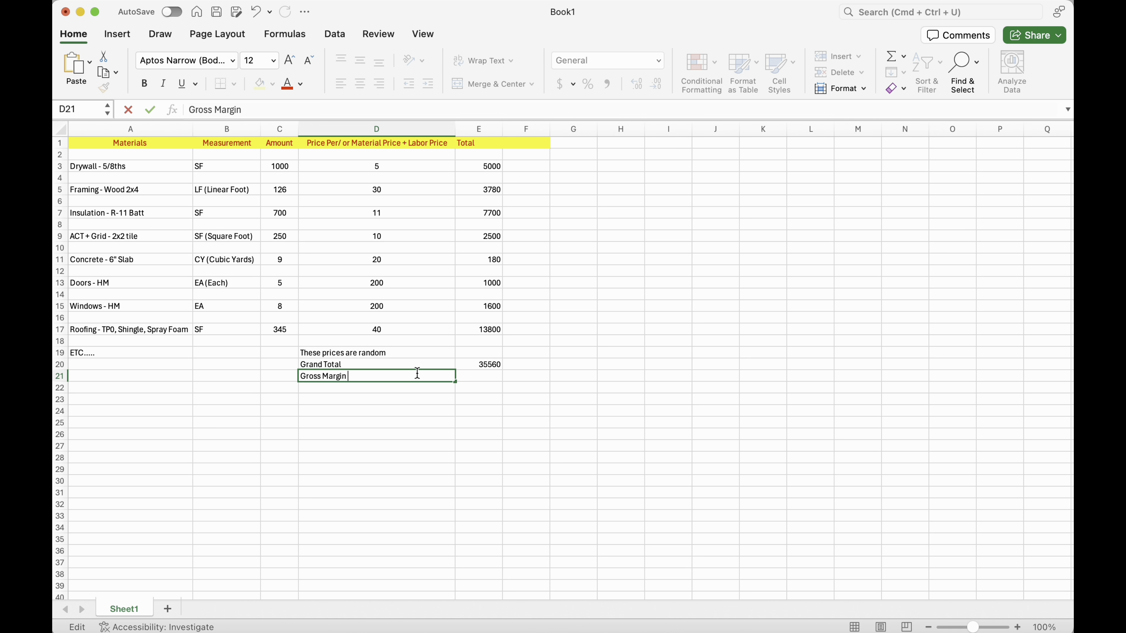
text(= 20%)
click(510, 375)
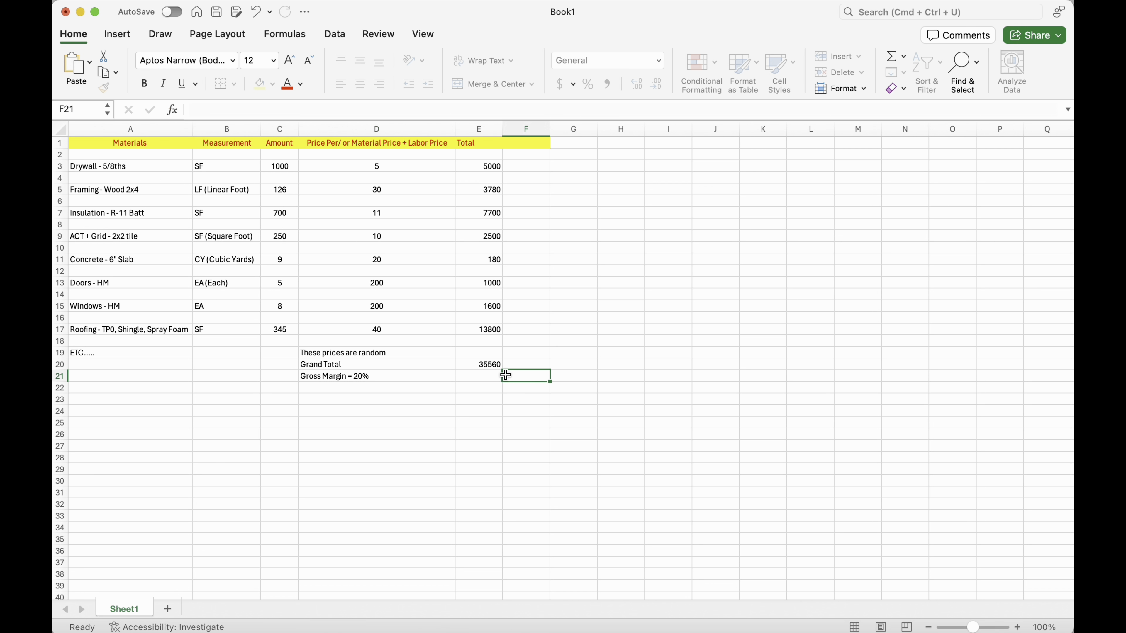
- Calculate one percent of the grand total in E21 with the formula =E20/100
click(478, 373)
text(=)
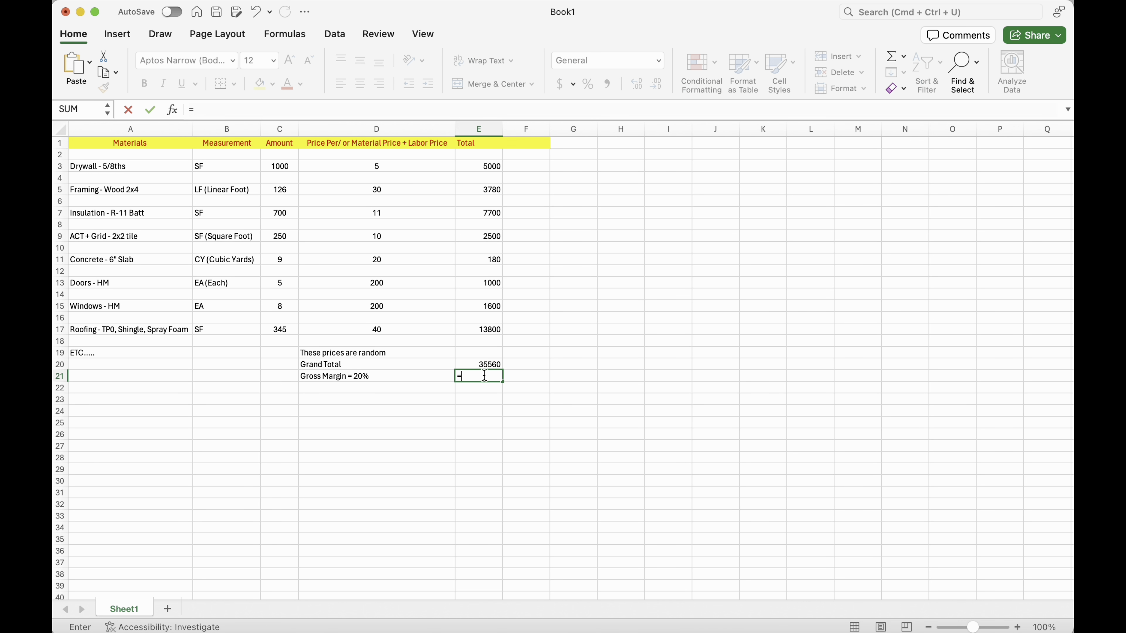
click(483, 366)
text(/)
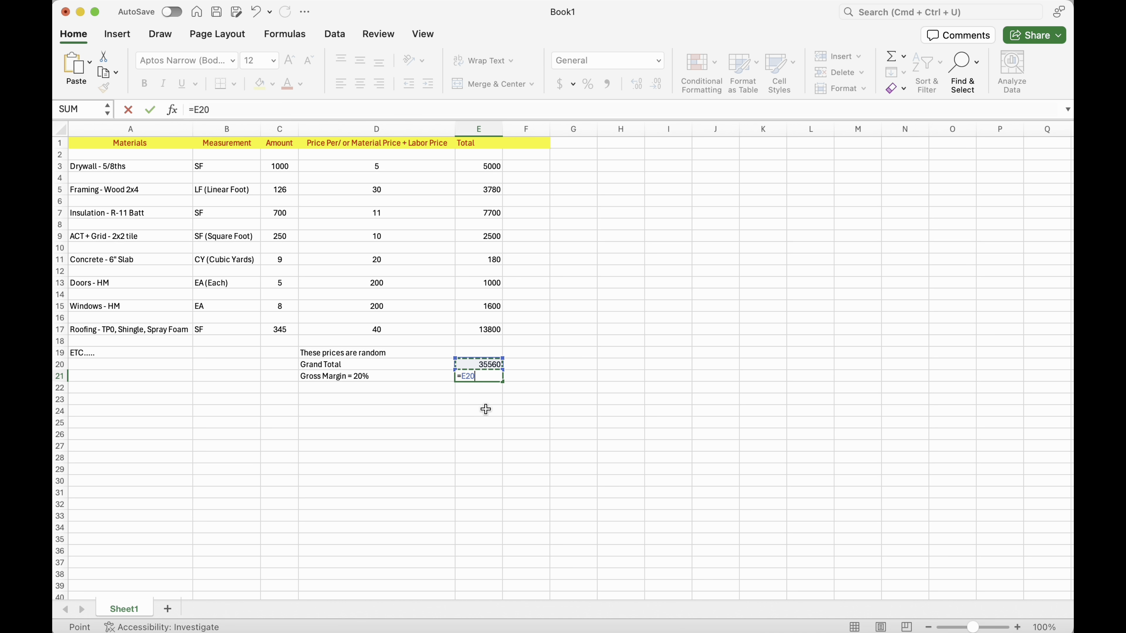
text(1)
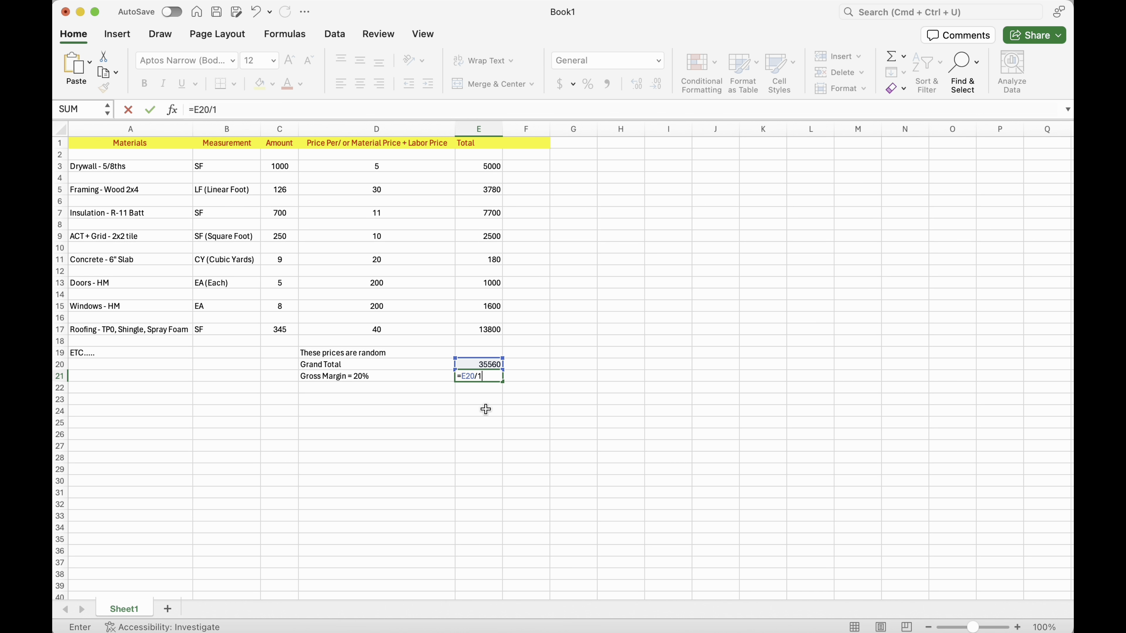
text(00)
key(Return)
key(Right)
key(Right)
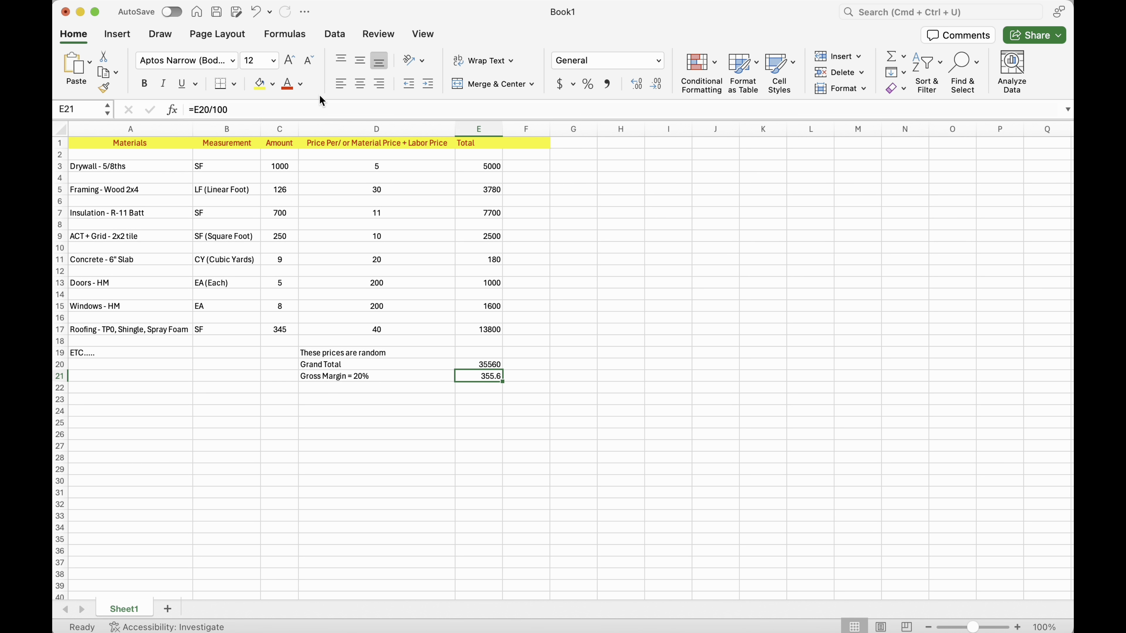
- Change the formula in E21 to =(E20/100)*20 so it calculates 20% of the grand total
click(193, 110)
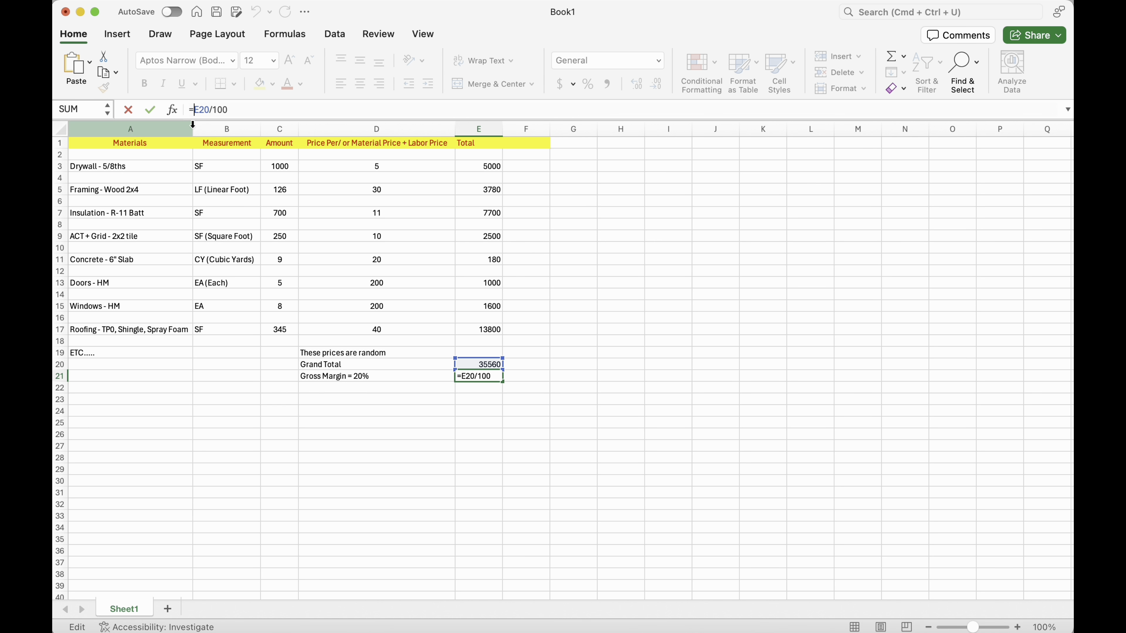
text(()
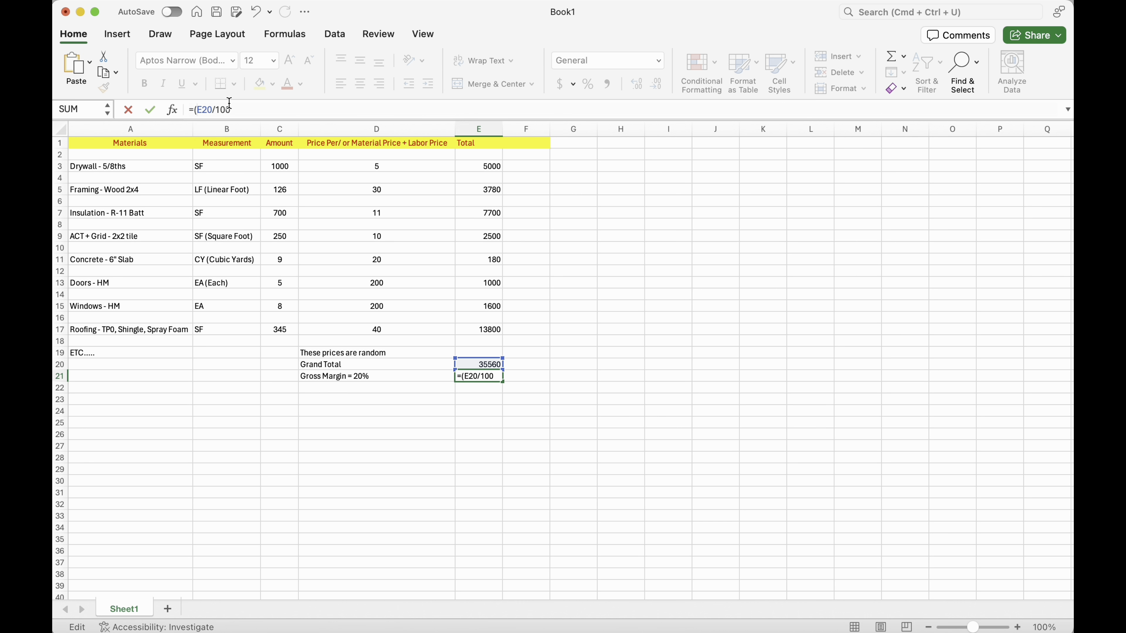
click(237, 107)
text())
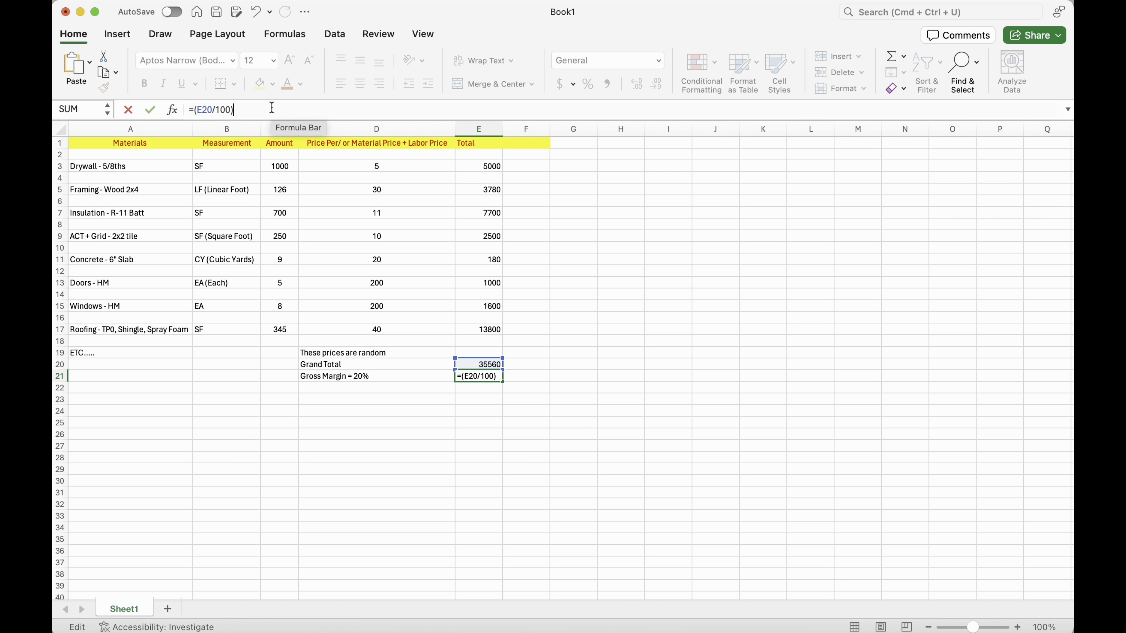
text(8)
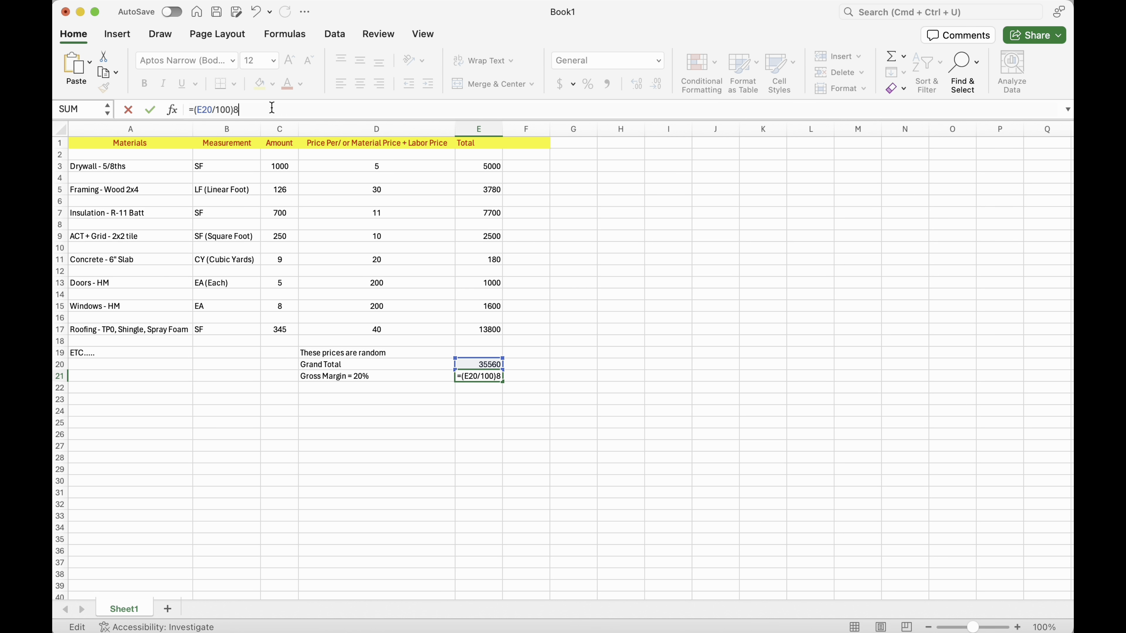
key(BackSpace)
text(*20)
key(Return)
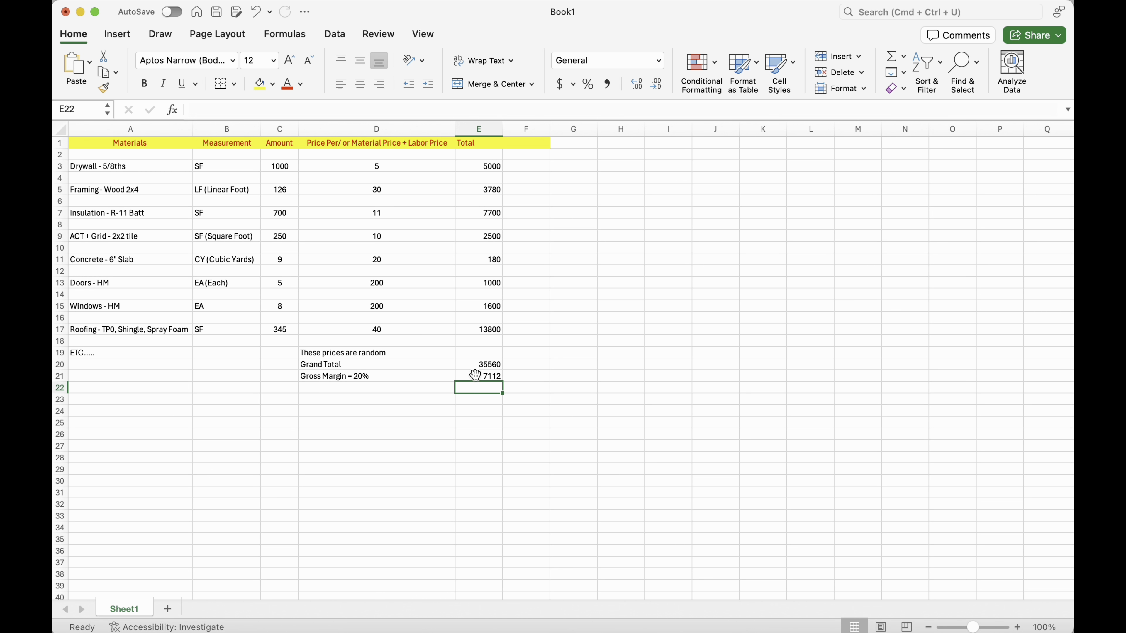
- Add the grand total amount to the margin by changing the formula in E21 to =((E20/100)*20)+35560
click(475, 375)
click(195, 110)
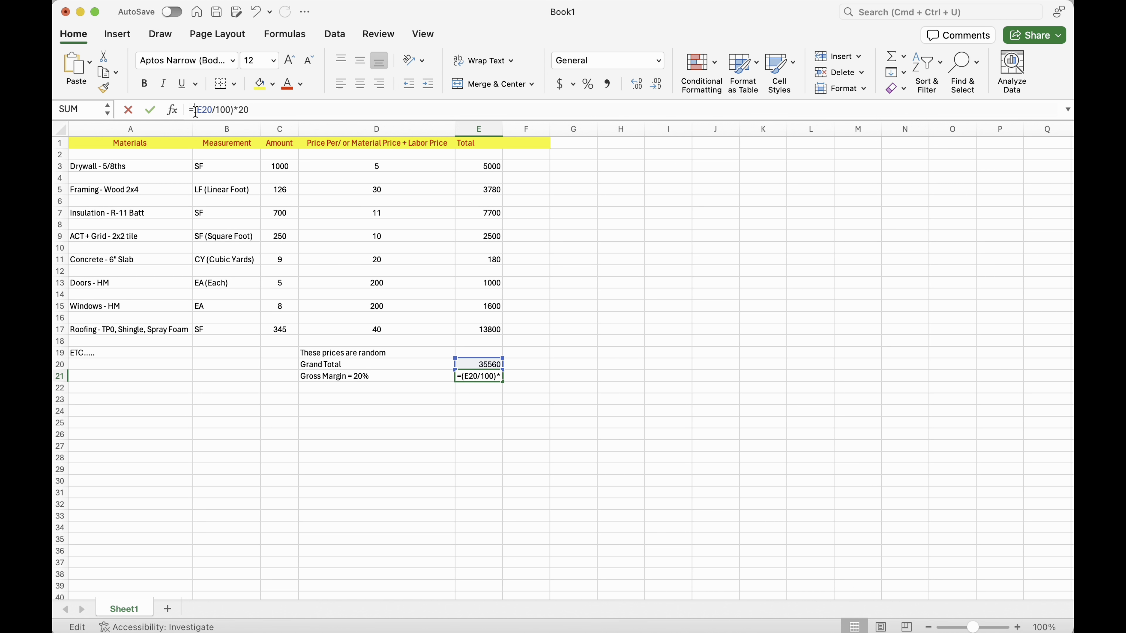
text(()
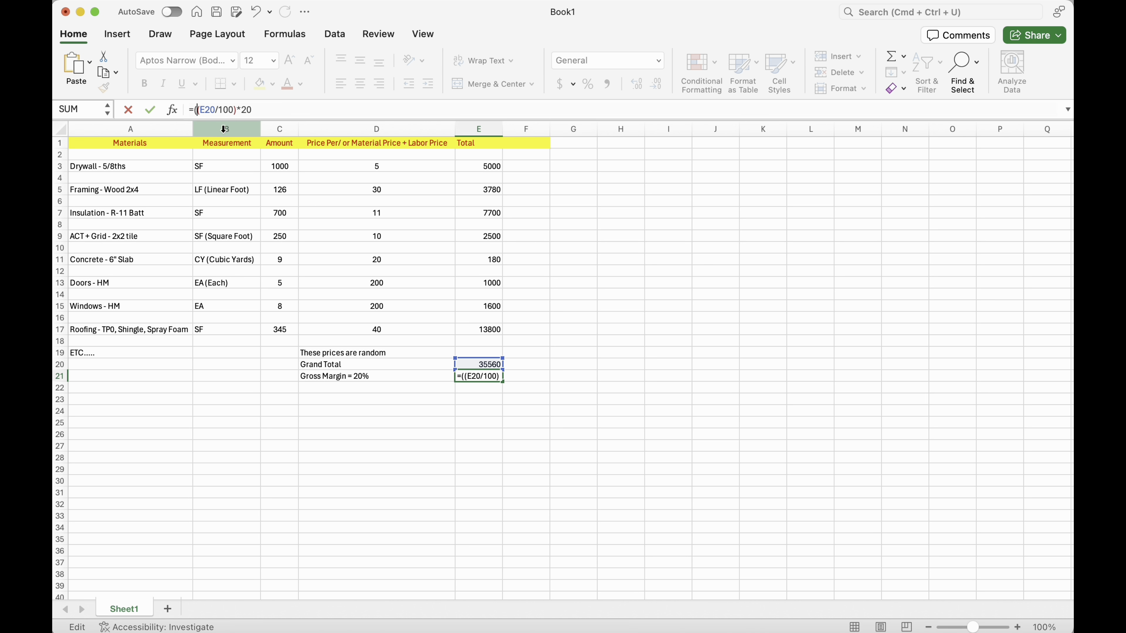
click(278, 110)
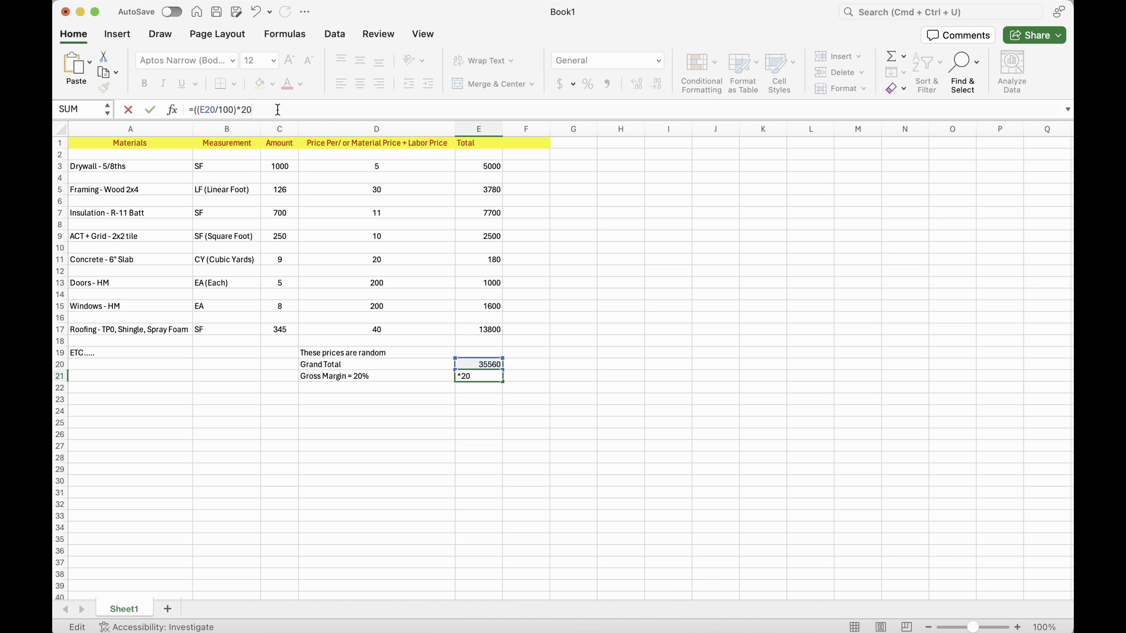
text())
text(+35560)
key(Return)
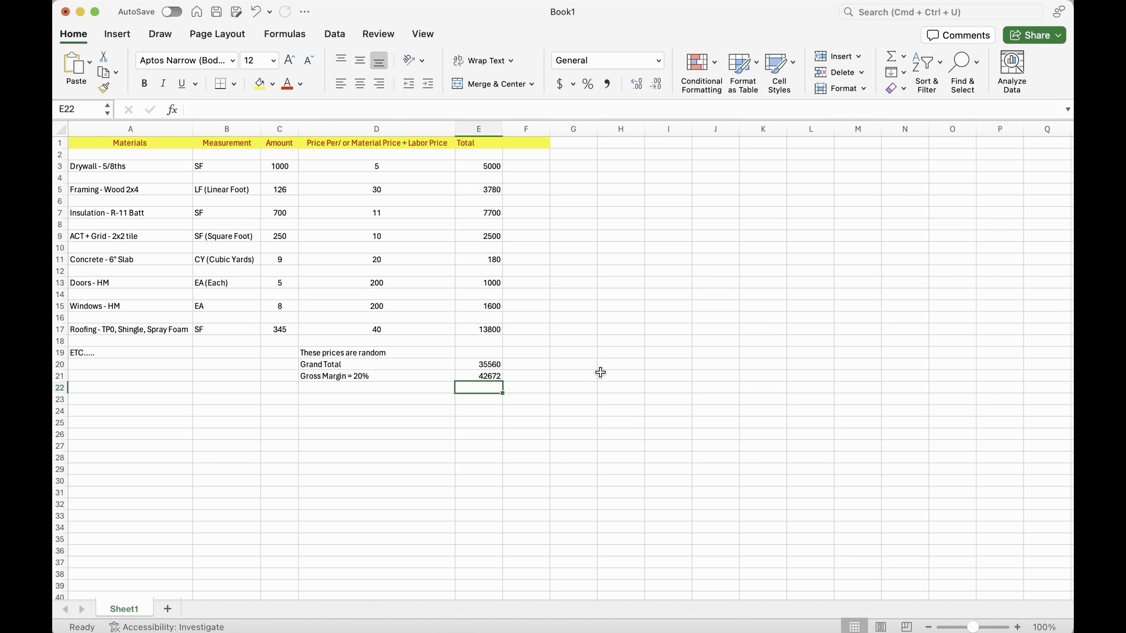
click(492, 377)
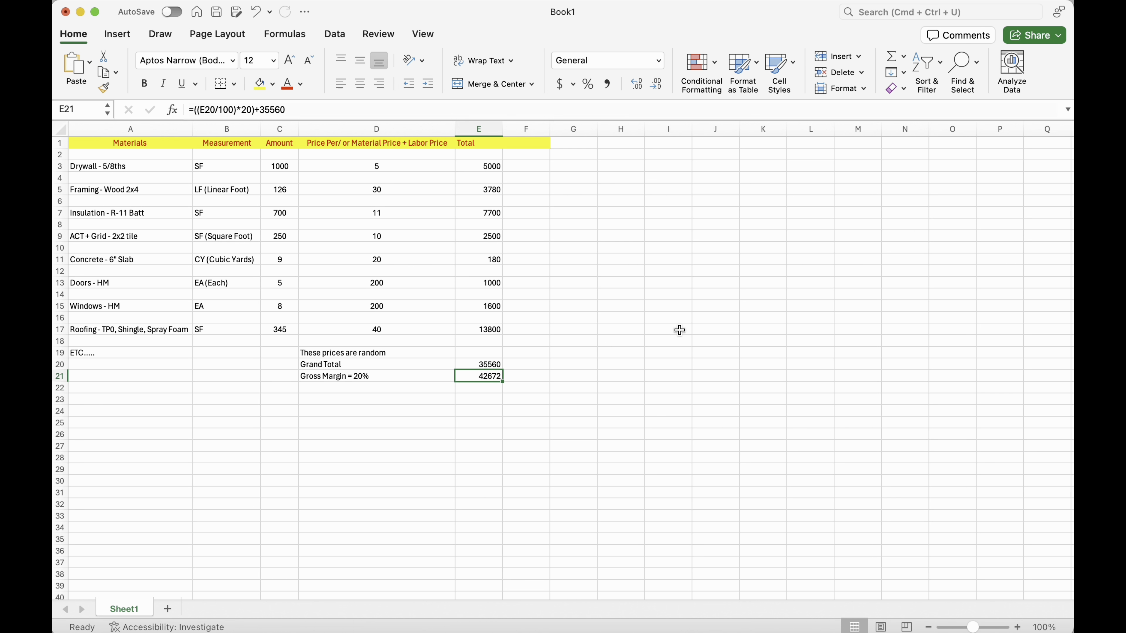
click(558, 406)
click(521, 391)
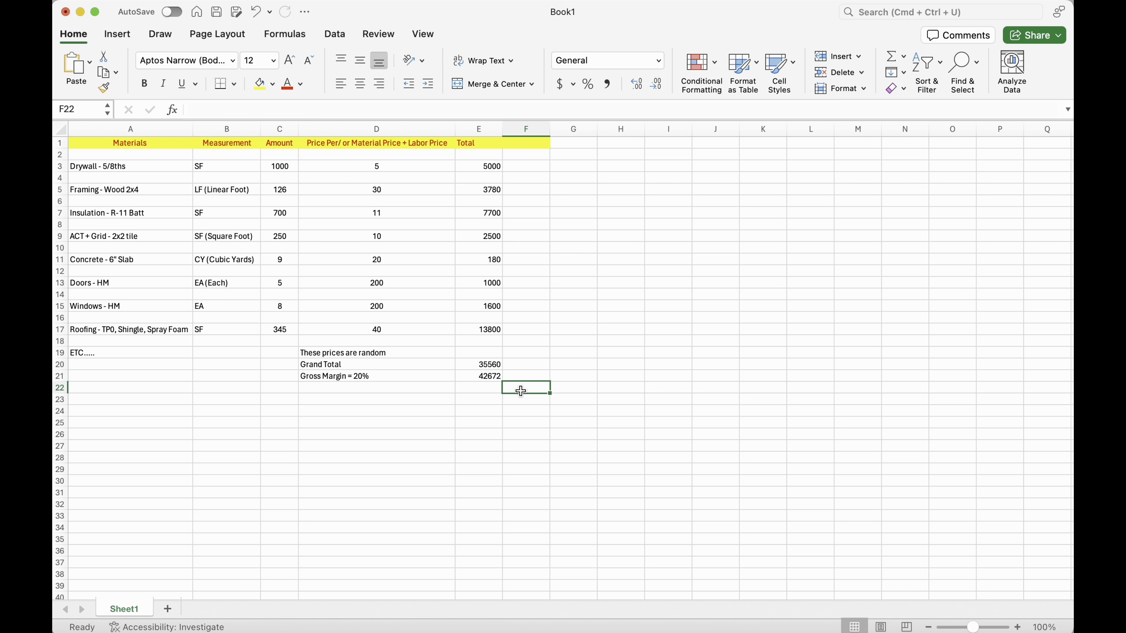
text(Dop)
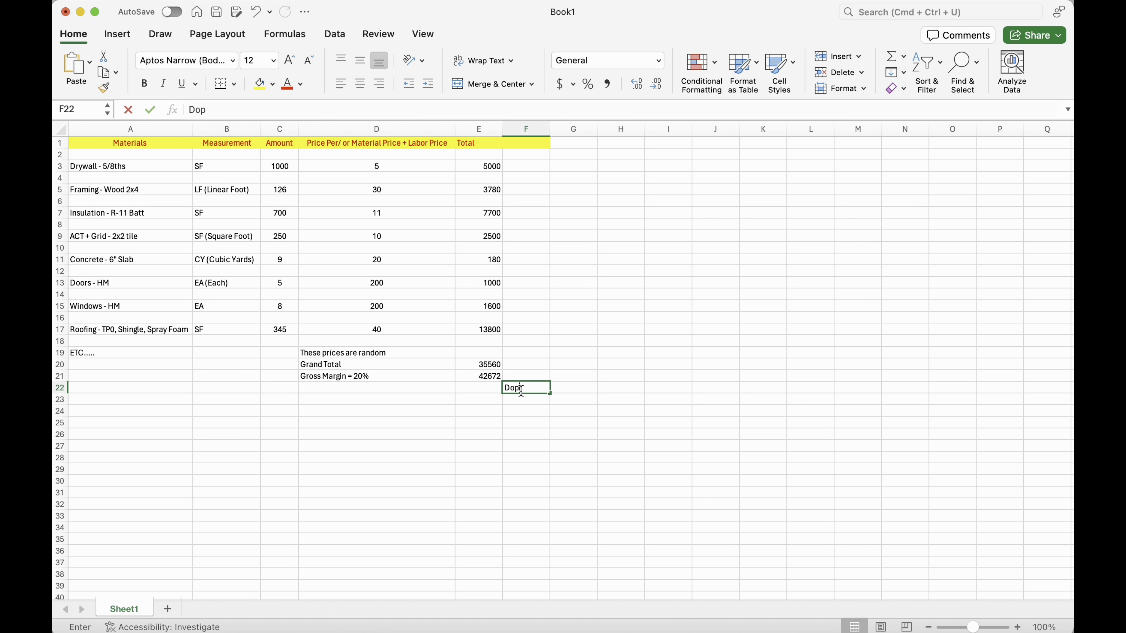
text(e!!!)
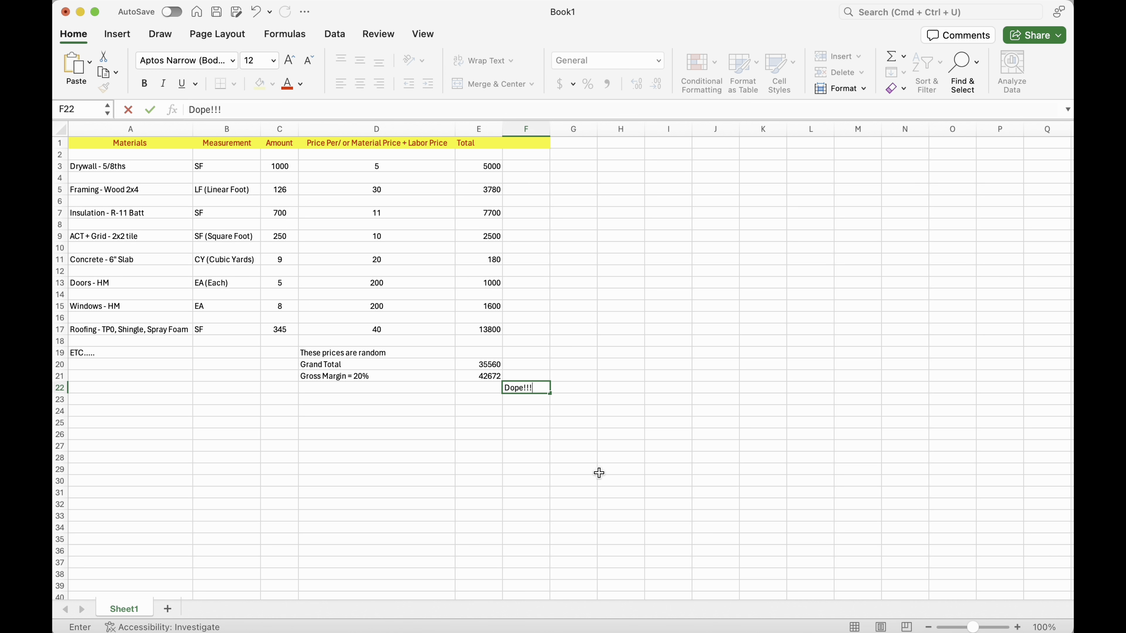
key(BackSpace)
key(BackSpace)
key(BackSpace)
key(BackSpace)
key(BackSpace)
key(BackSpace)
key(BackSpace)
click(424, 467)
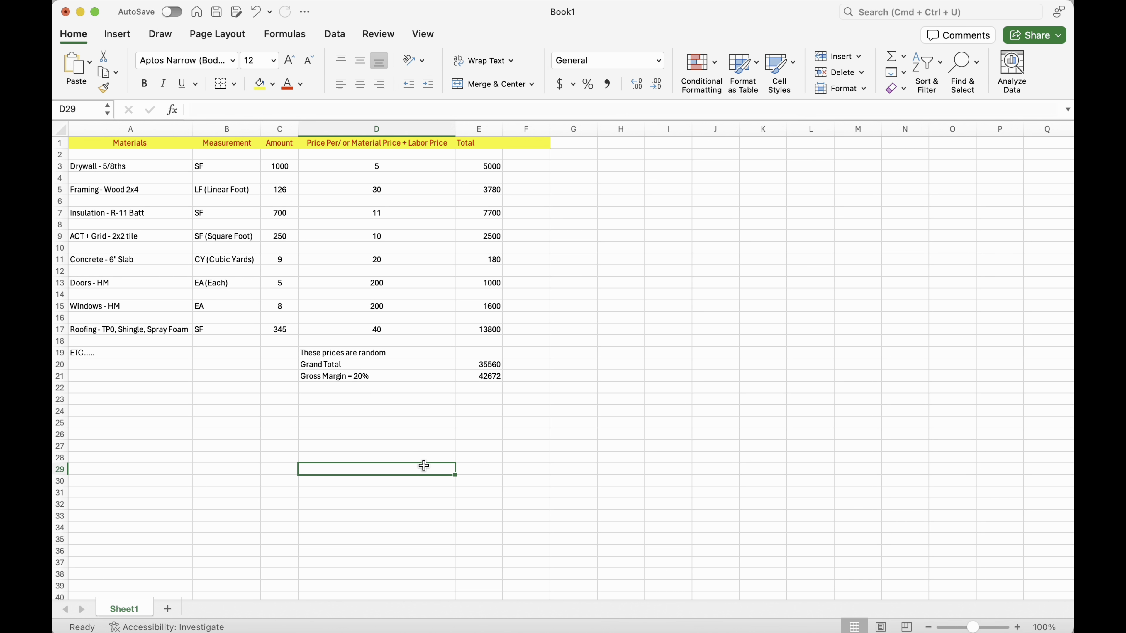
- Color the text of the materials list in A3:A19 medium purple
click(155, 165)
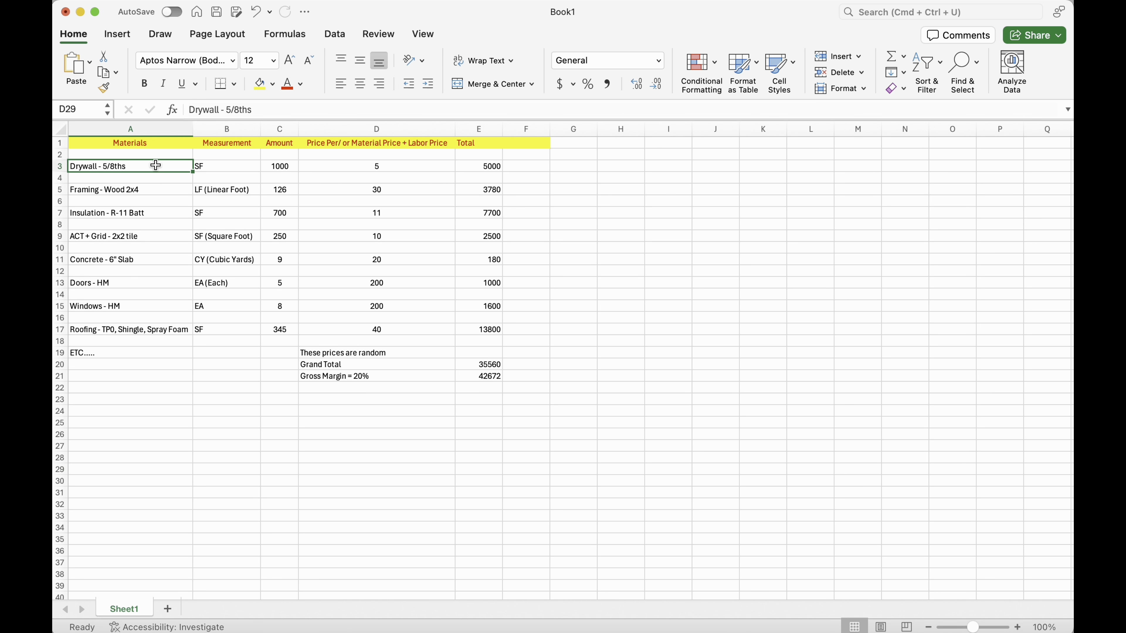
drag(156, 165, 142, 353)
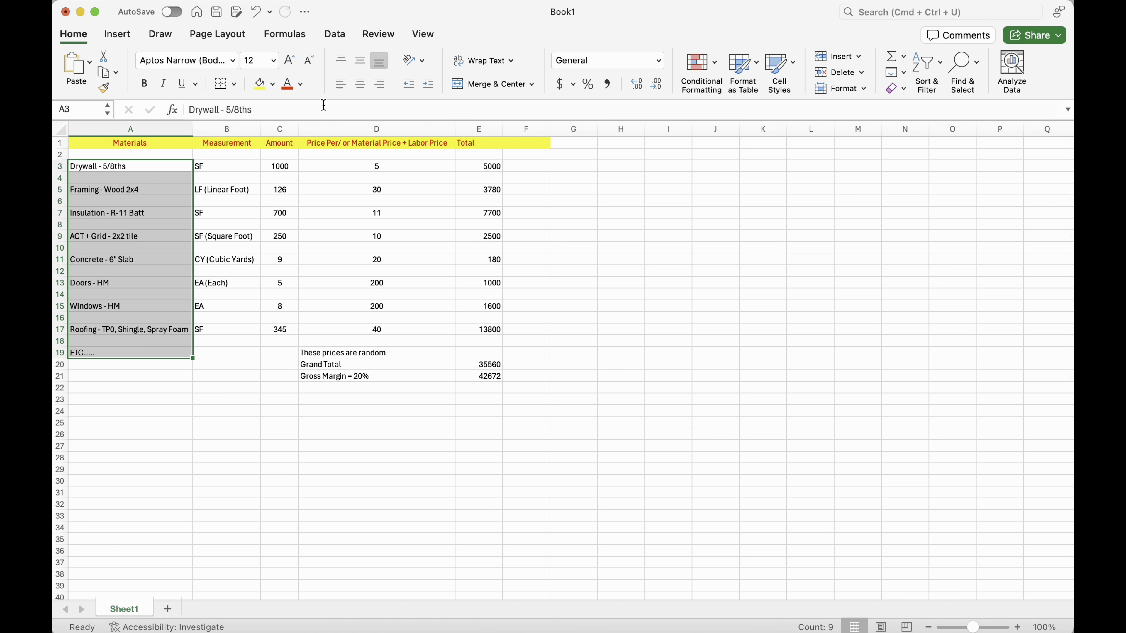
click(301, 83)
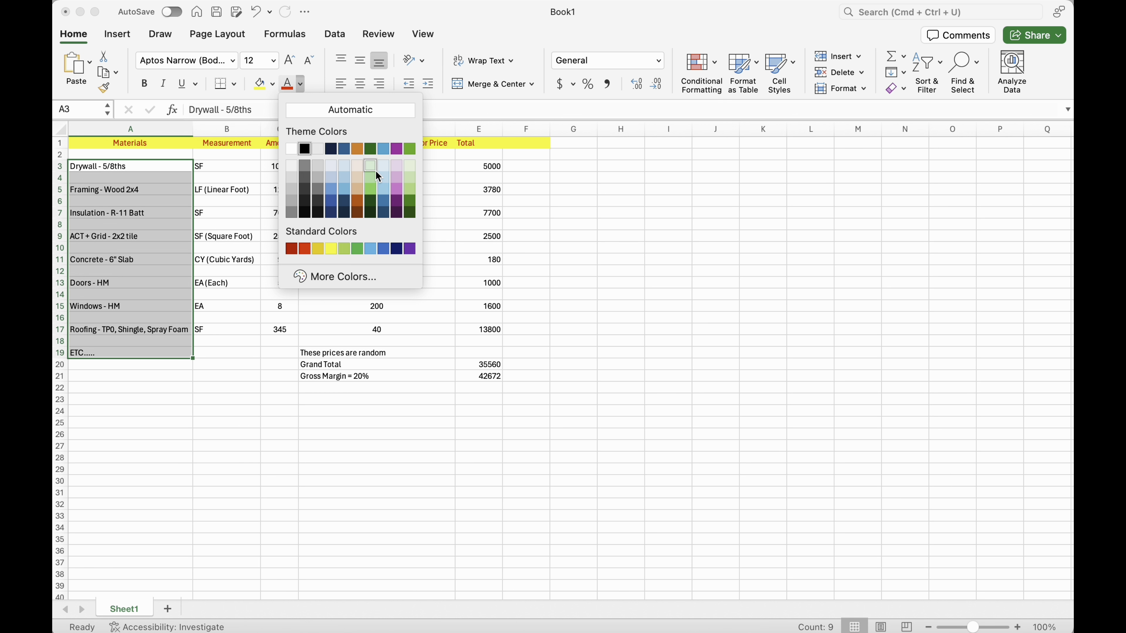
click(397, 167)
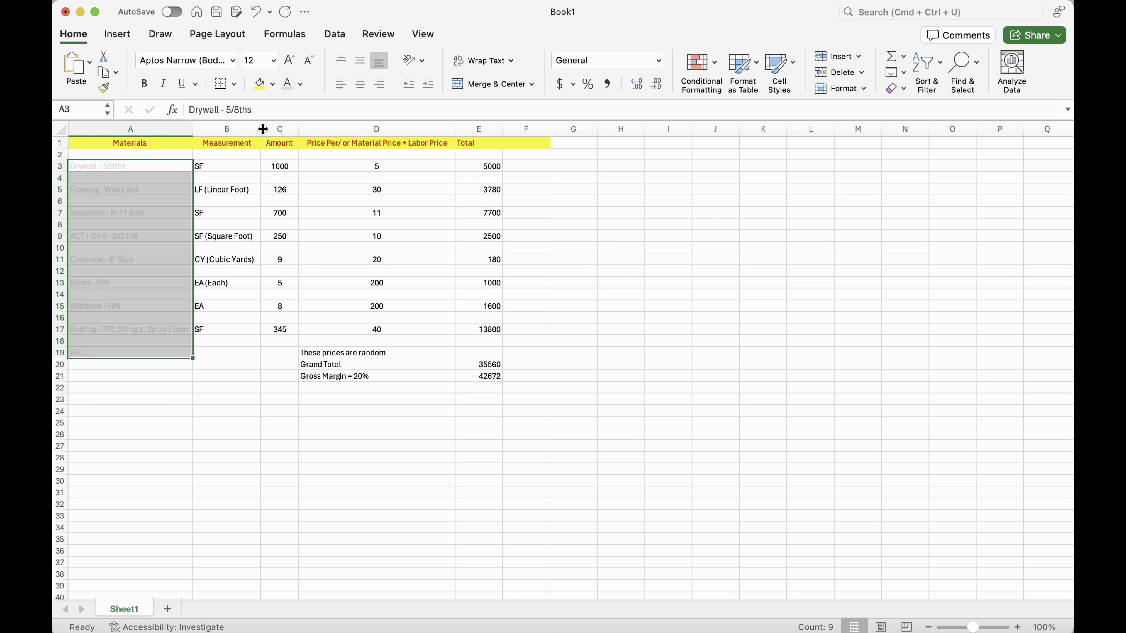
click(301, 85)
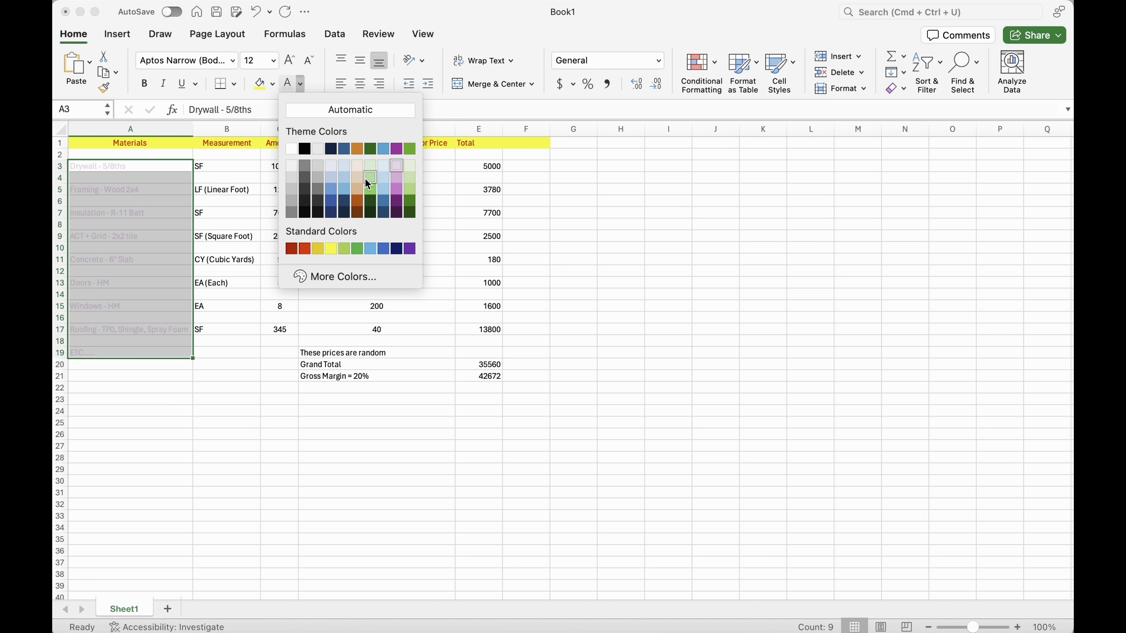
click(395, 191)
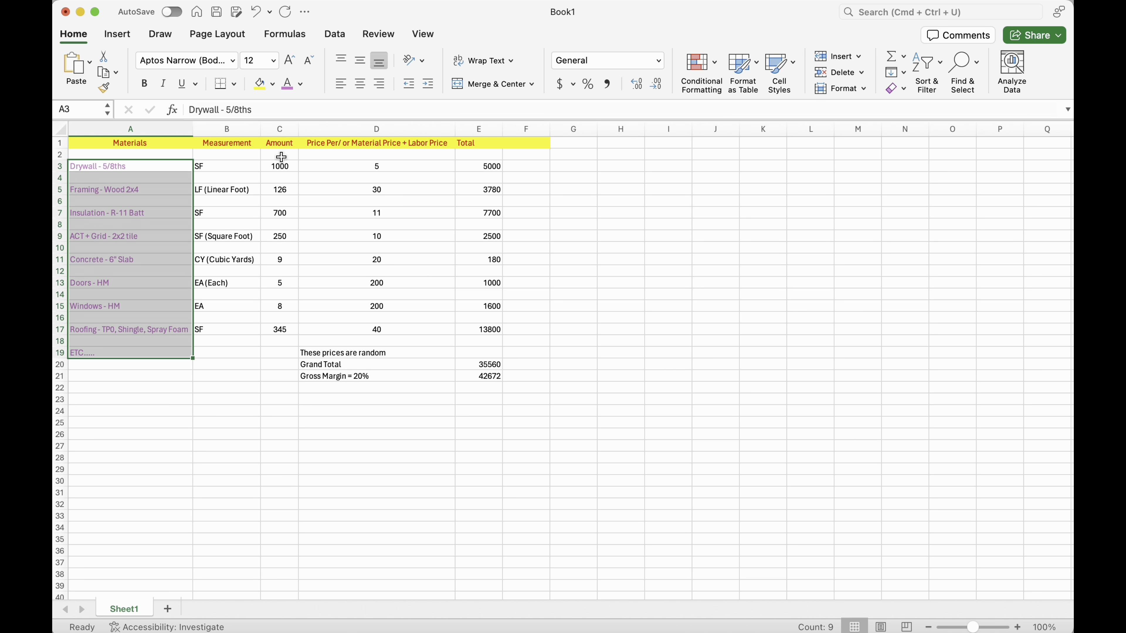
- Color the text of the measurement units in B3:B18 dark green
click(248, 164)
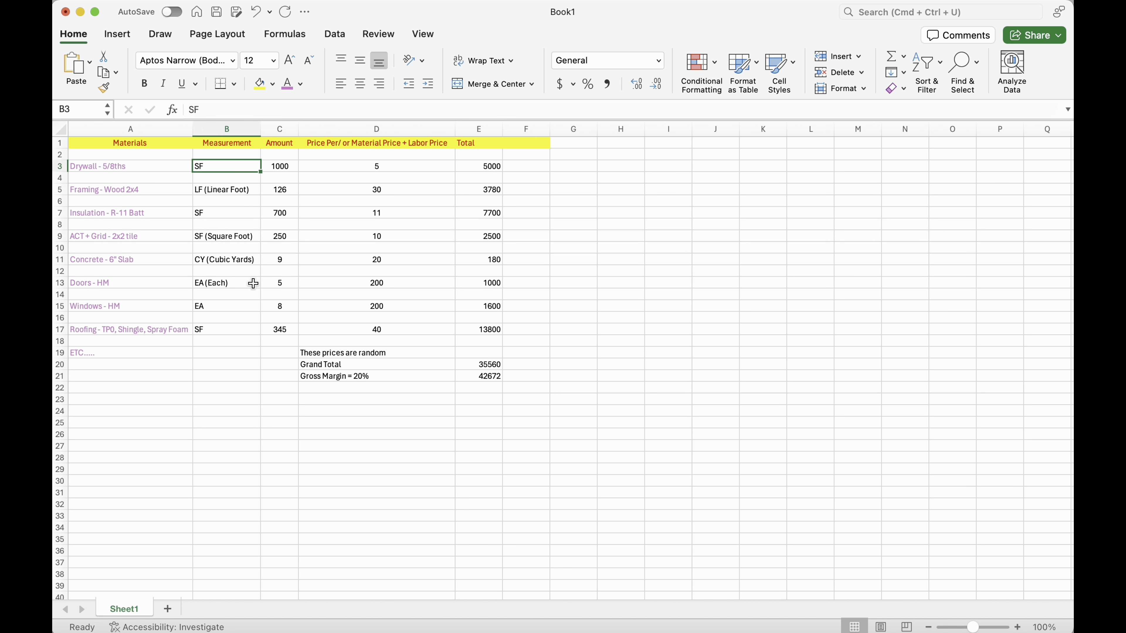
key(shift+Down)
key(shift+Down)
key(shift+Down)
key(shift+Down)
key(shift+Down)
key(shift+Down)
key(shift+Down)
key(shift+Down)
key(shift+Down)
key(shift+Down)
key(shift+Down)
key(shift+Down)
key(shift+Down)
key(shift+Down)
key(shift+Down)
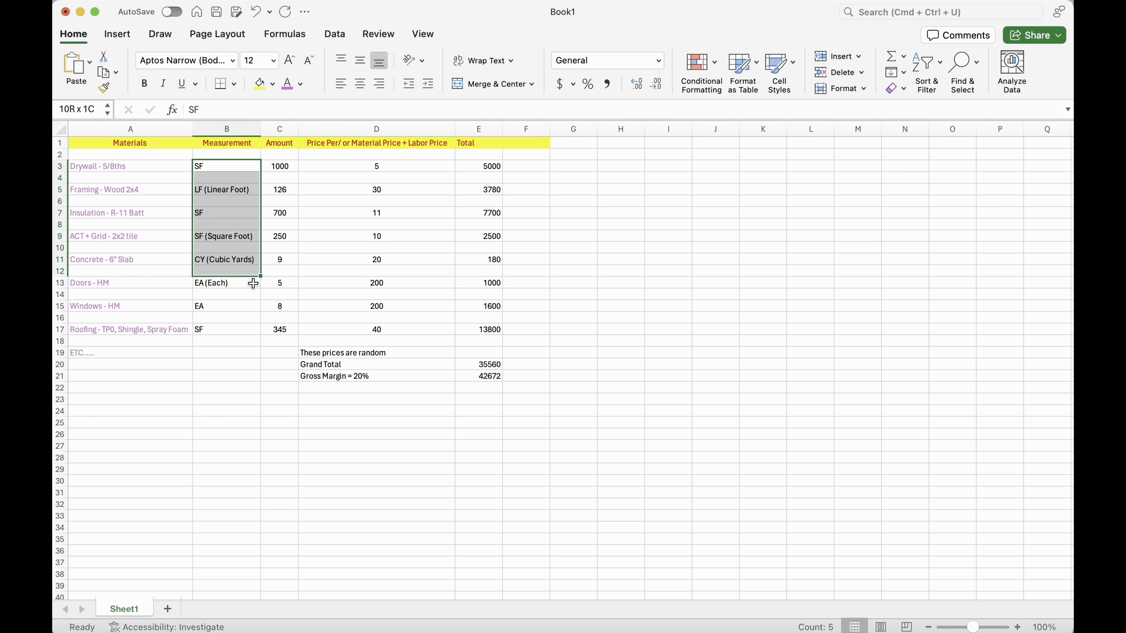
click(300, 83)
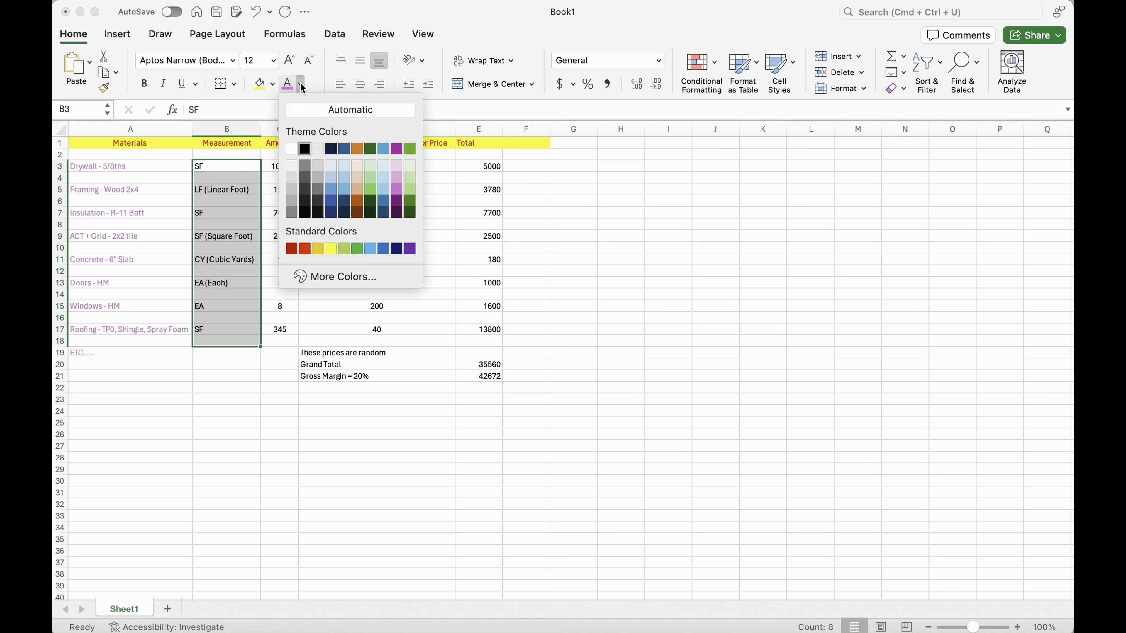
click(410, 191)
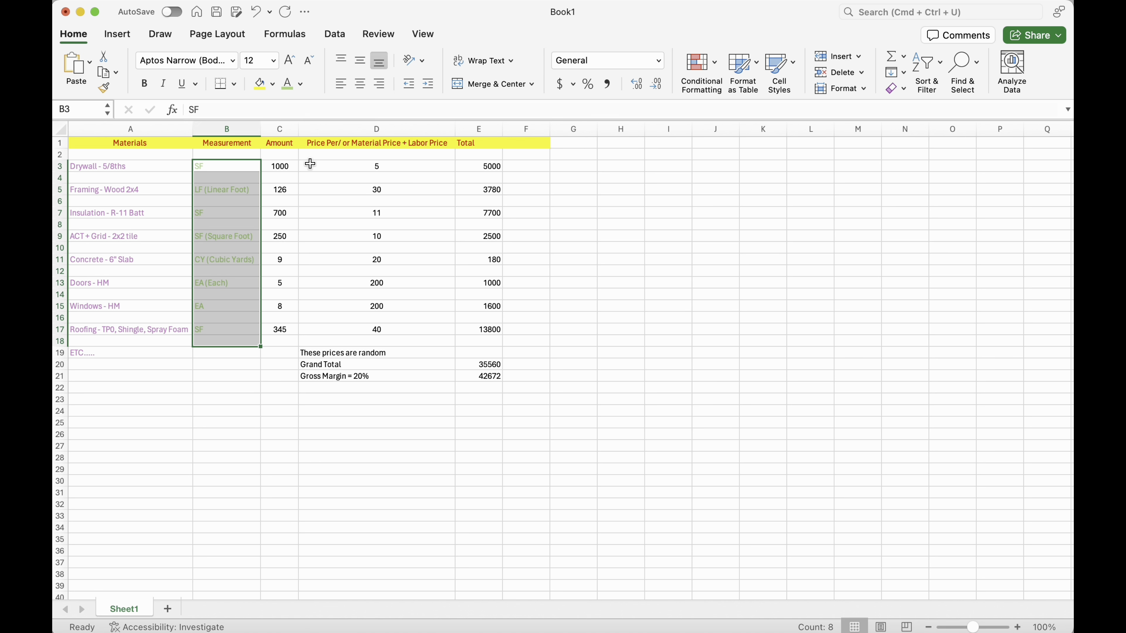
click(301, 85)
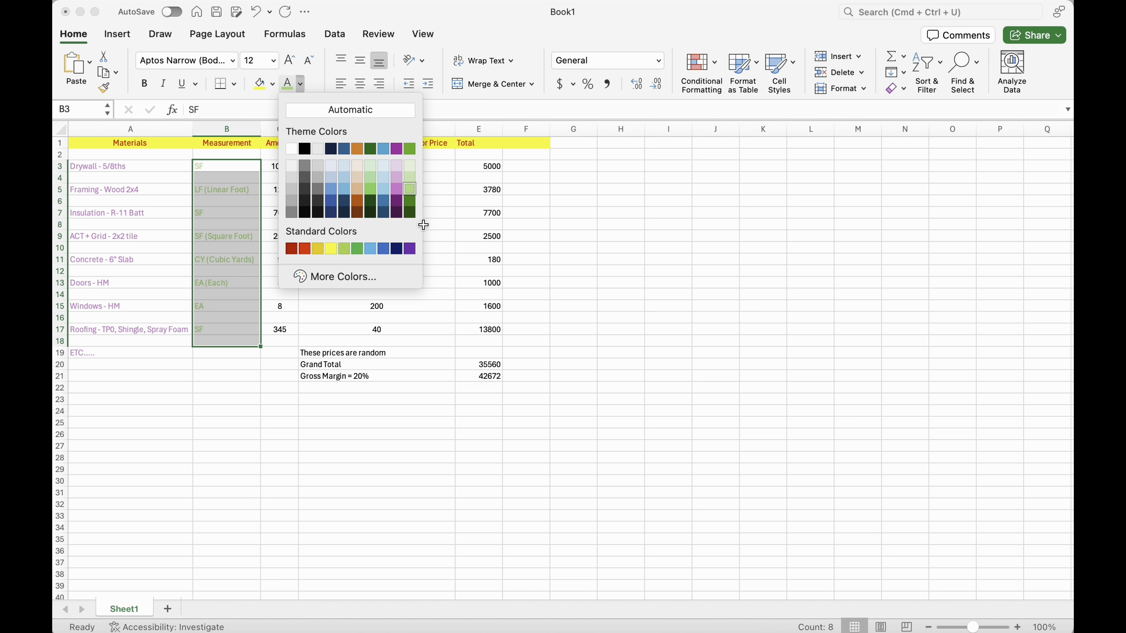
click(411, 203)
- Color the text of the amounts in C3:C18 with the standard light blue
click(280, 167)
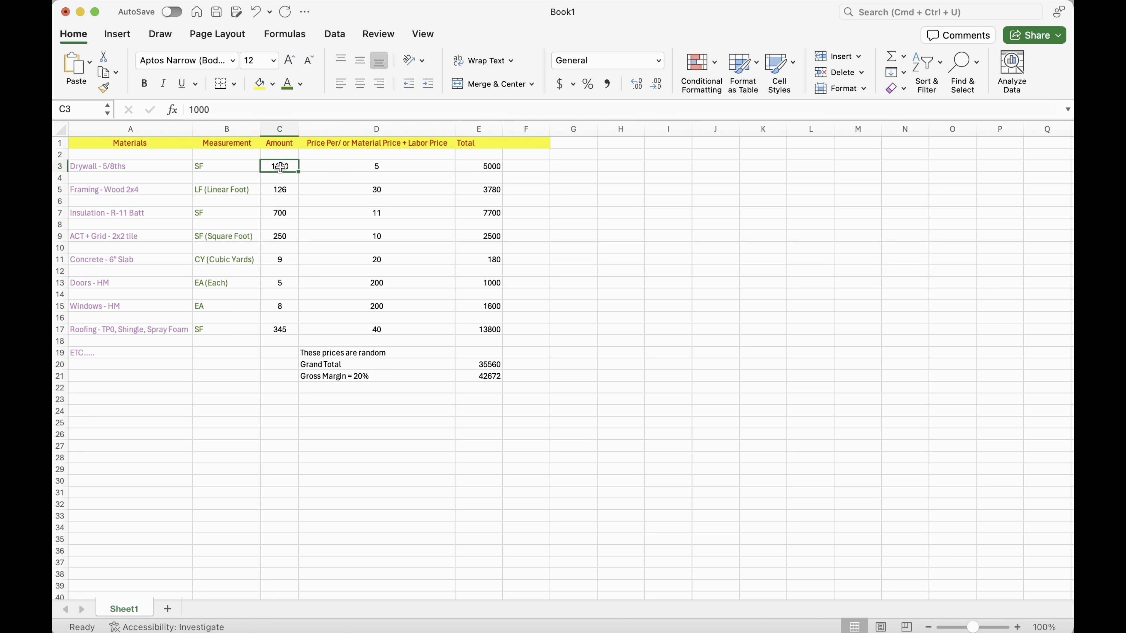
drag(280, 167, 280, 341)
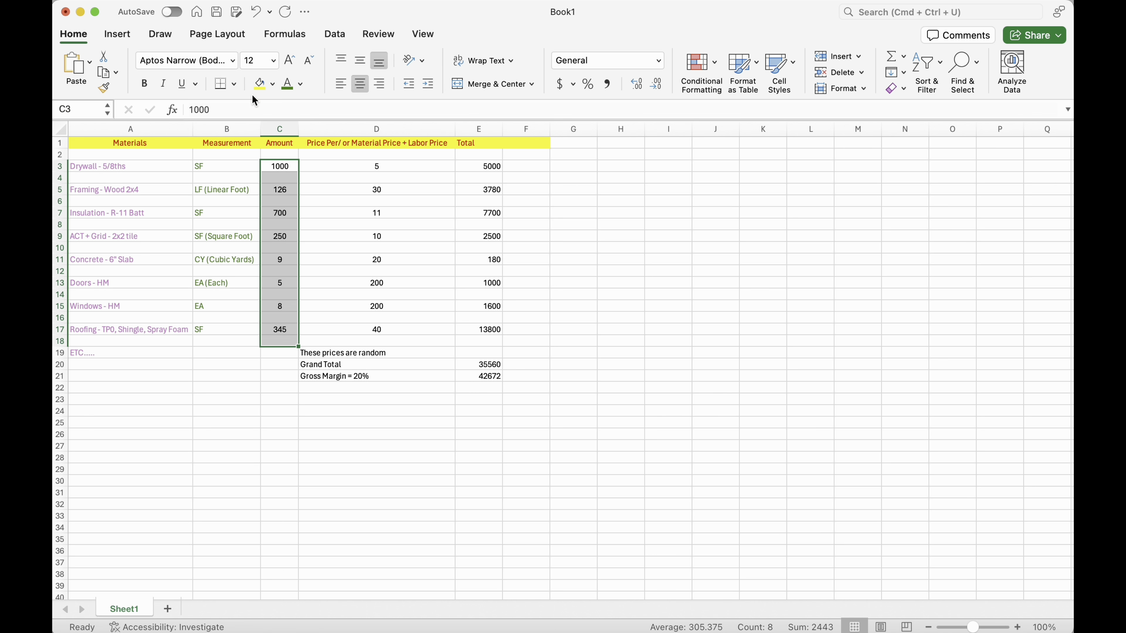
click(302, 84)
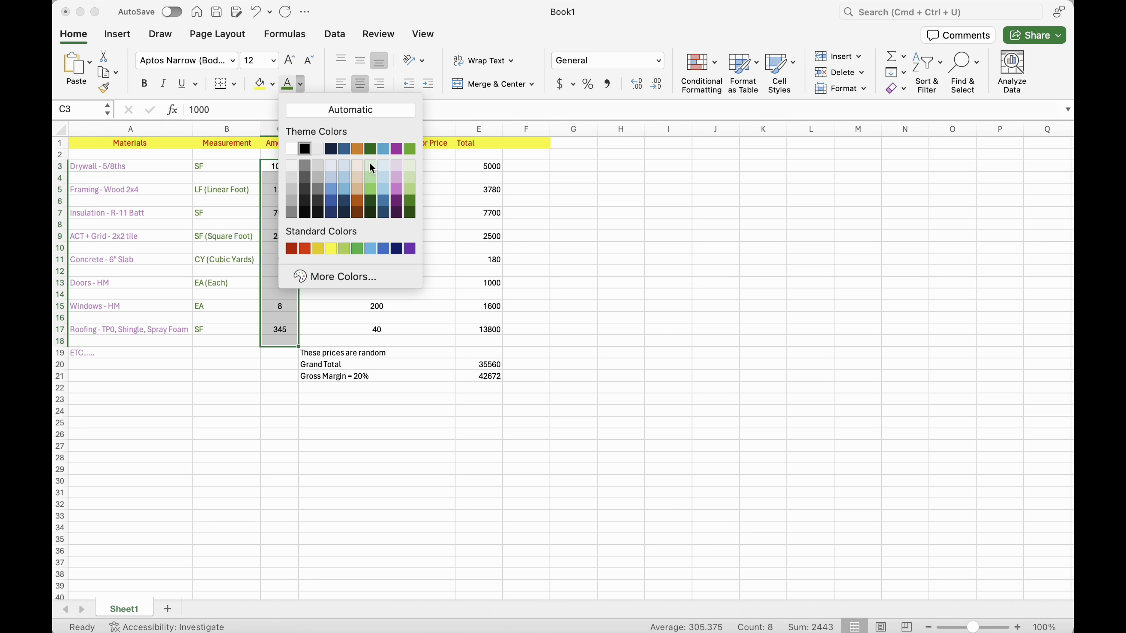
click(369, 249)
- Color the text of the prices and summary labels in D3:D22 with the standard dark red
click(349, 164)
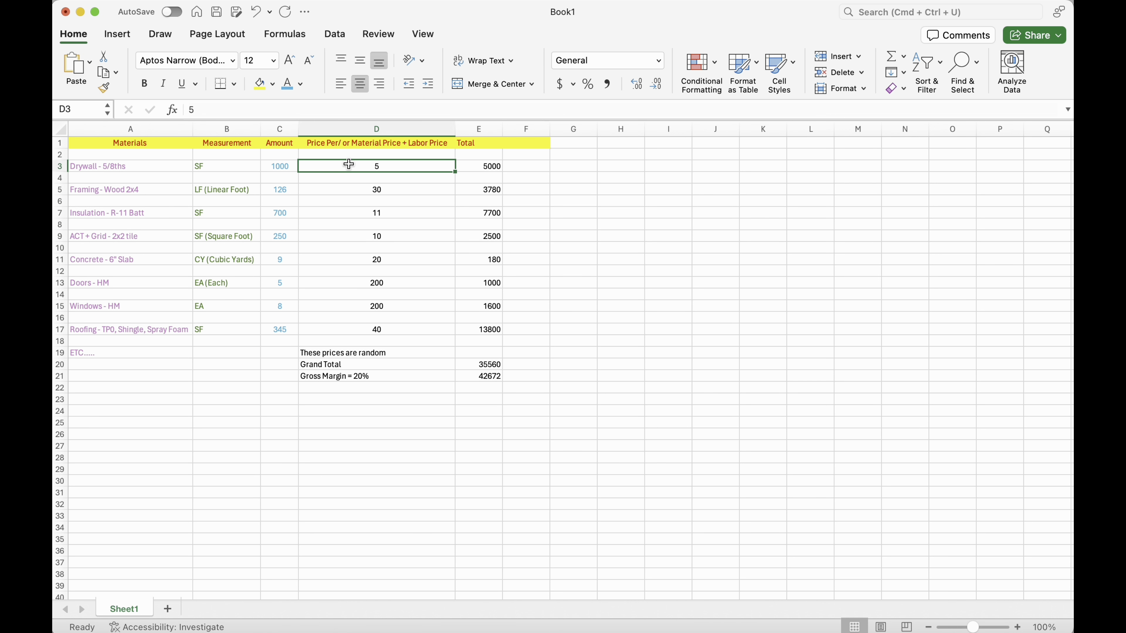
key(shift+Down)
key(shift+Down)
key(shift+Down)
key(shift+Down)
key(shift+Down)
key(shift+Down)
key(shift+Down)
key(shift+Down)
key(shift+Down)
key(shift+Down)
key(shift+Down)
key(shift+Down)
key(shift+Down)
key(shift+Down)
key(shift+Down)
key(shift+Down)
key(shift+Down)
key(shift+Down)
key(shift+Down)
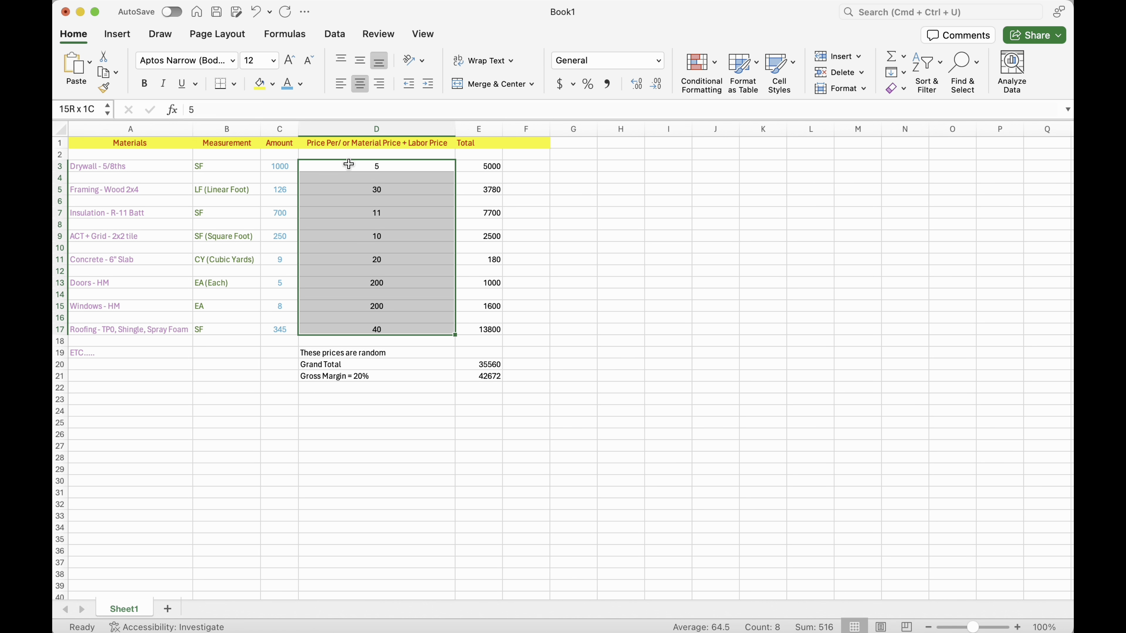
click(301, 84)
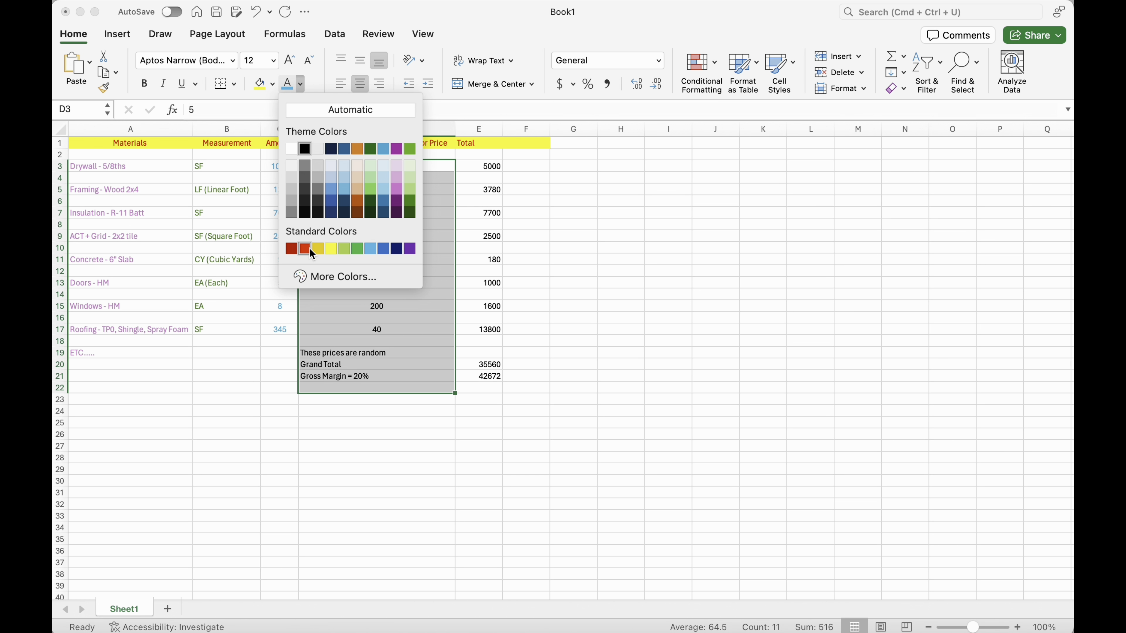
click(297, 249)
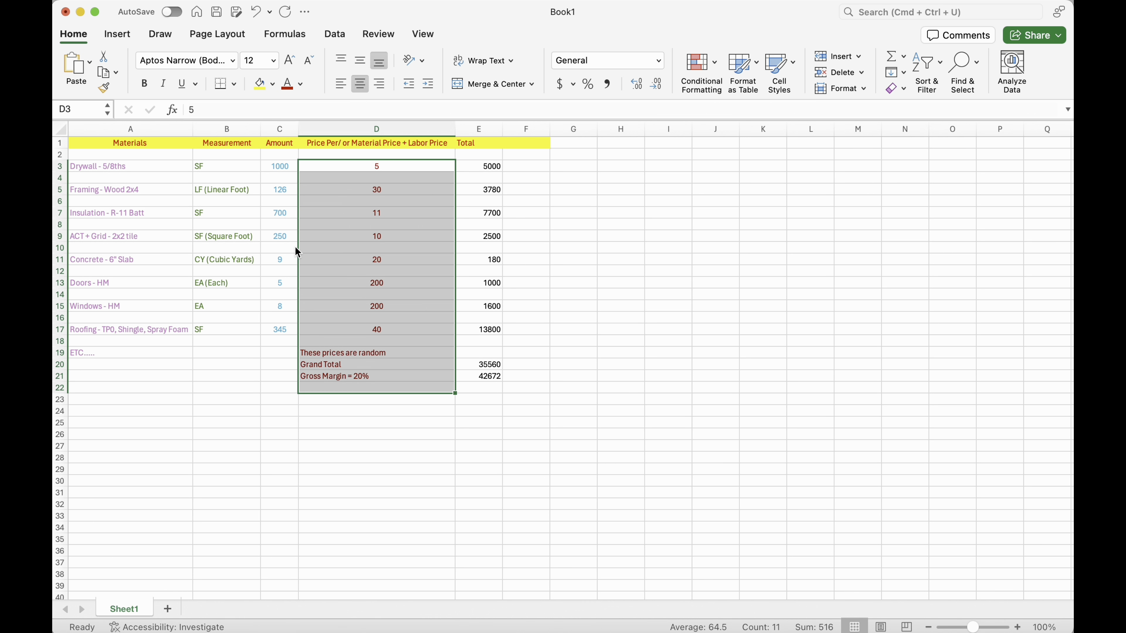
- Color the text of the item totals, grand total and margin price in E3:E23 with the standard dark yellow
click(479, 162)
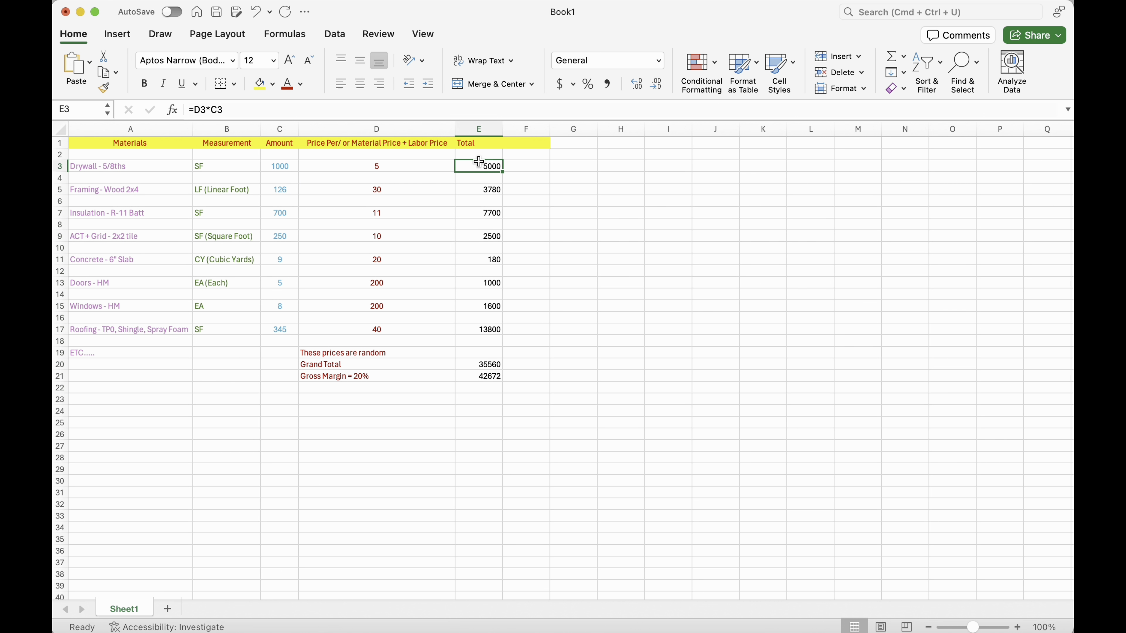
key(shift+Down)
key(shift+Down)
key(shift+Down)
key(shift+Down)
key(shift+Down)
key(shift+Down)
key(shift+Down)
key(shift+Down)
key(shift+Down)
key(shift+Down)
key(shift+Down)
key(shift+Down)
key(shift+Down)
key(shift+Down)
key(shift+Down)
key(shift+Down)
key(shift+Down)
key(shift+Down)
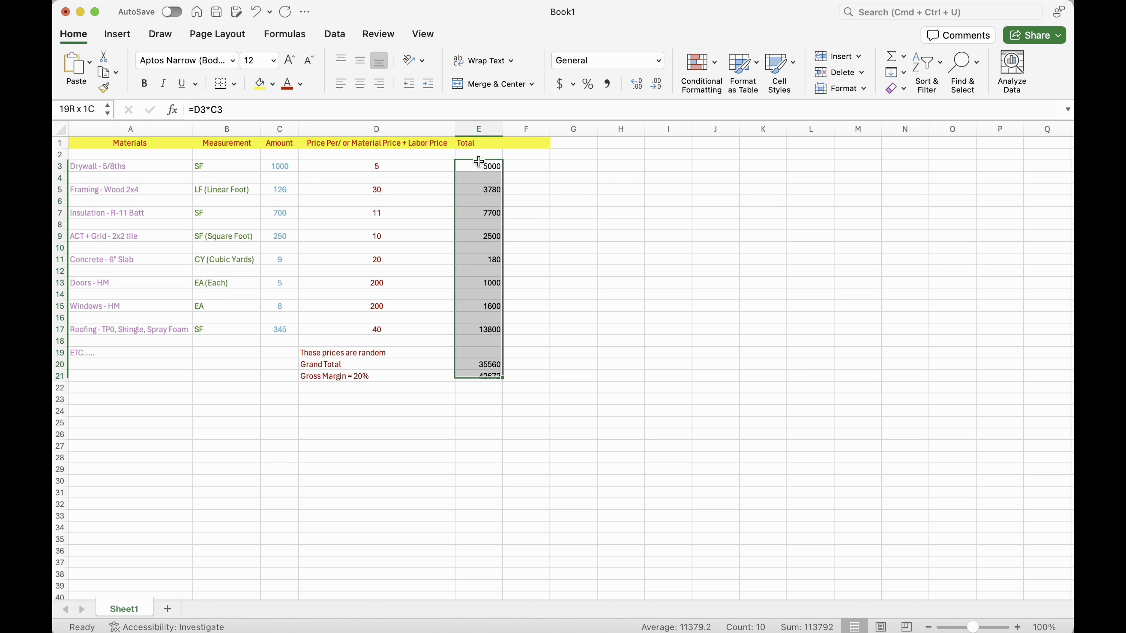
key(shift+Down)
key(shift+Down)
click(301, 88)
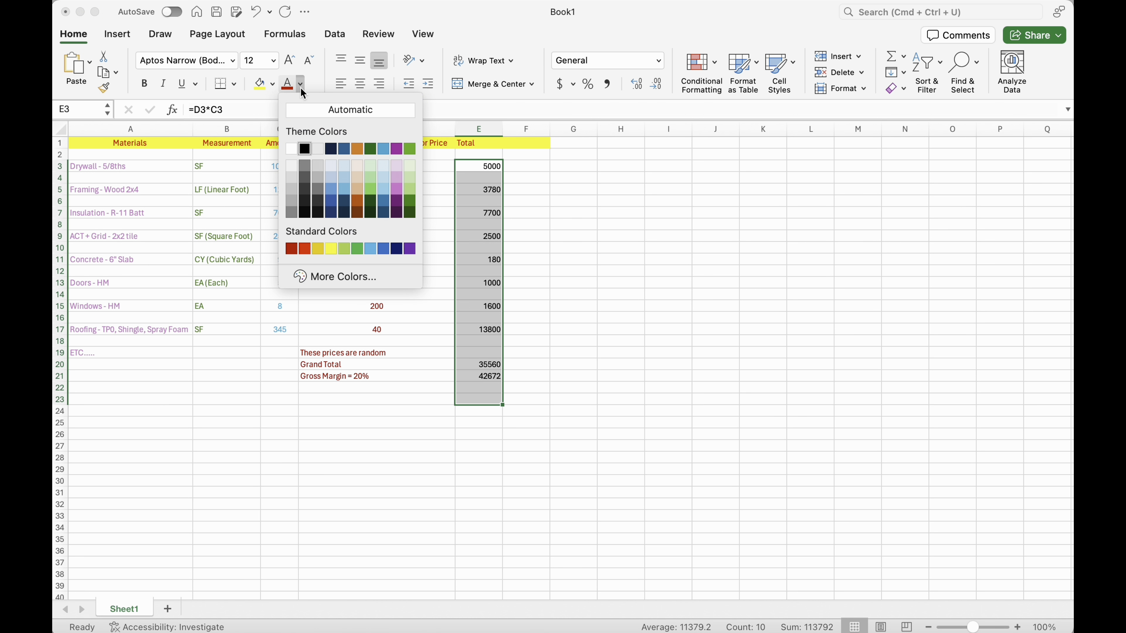
click(316, 249)
click(942, 221)
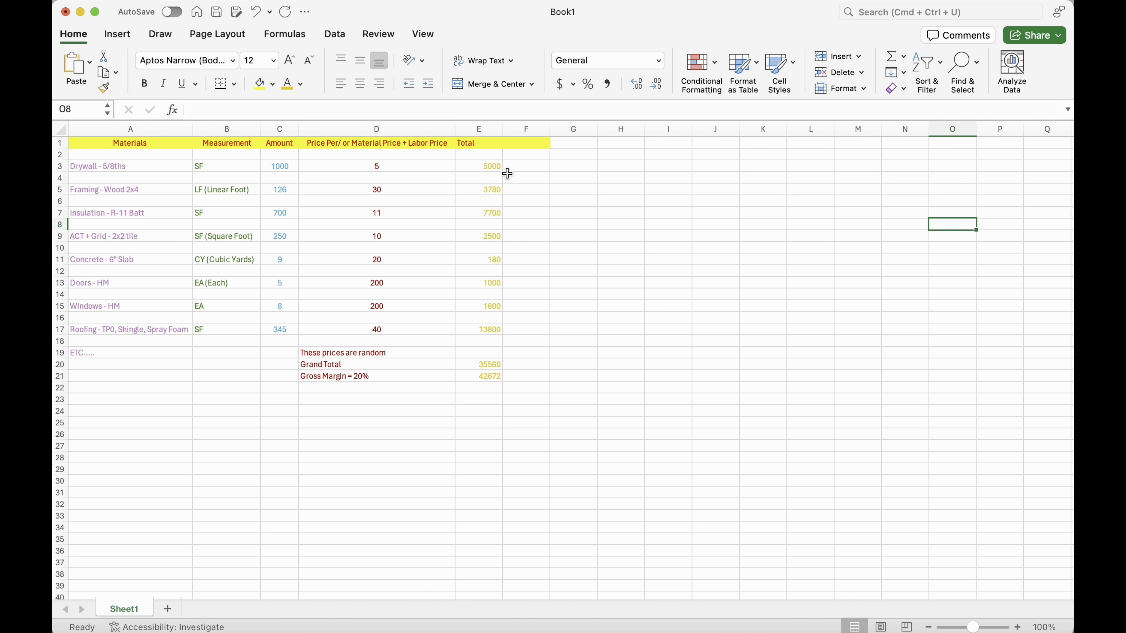
click(535, 165)
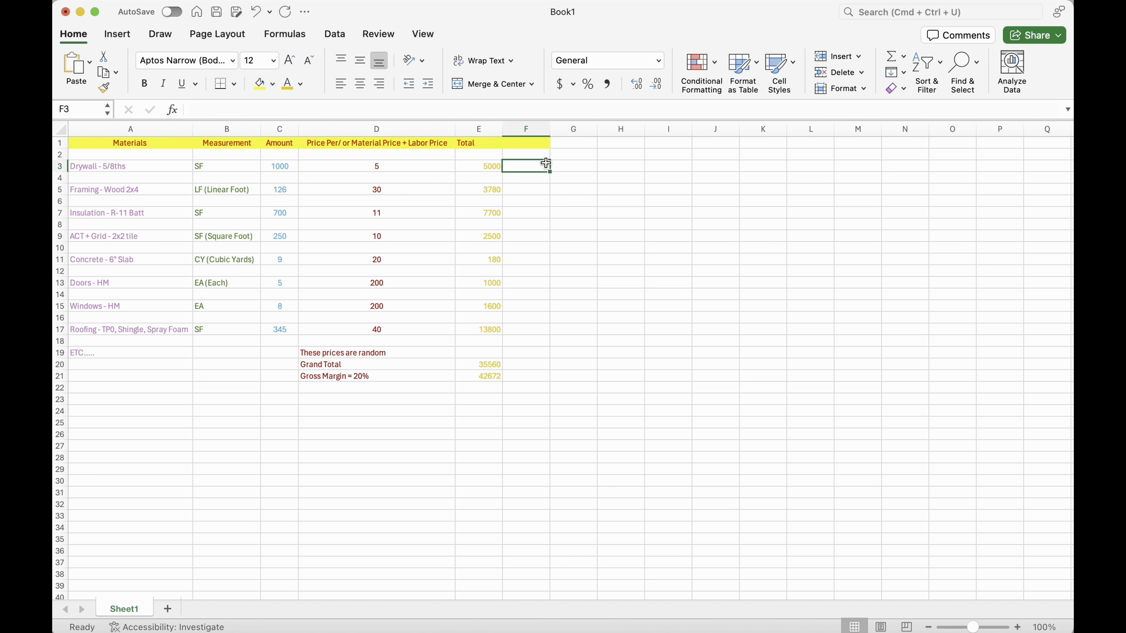
click(652, 200)
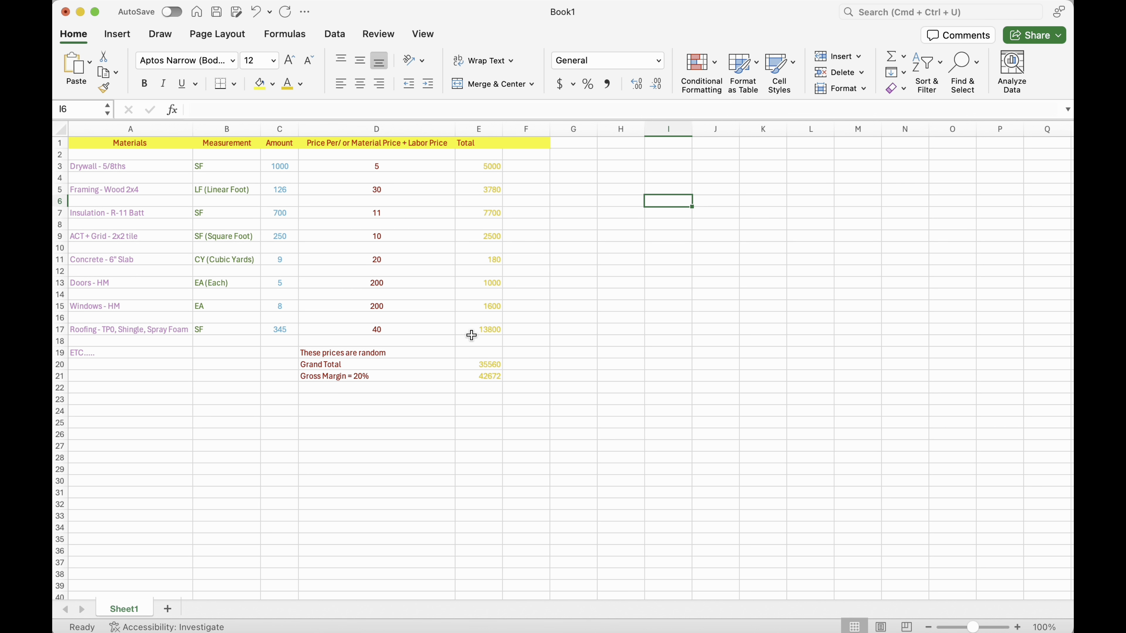
click(535, 388)
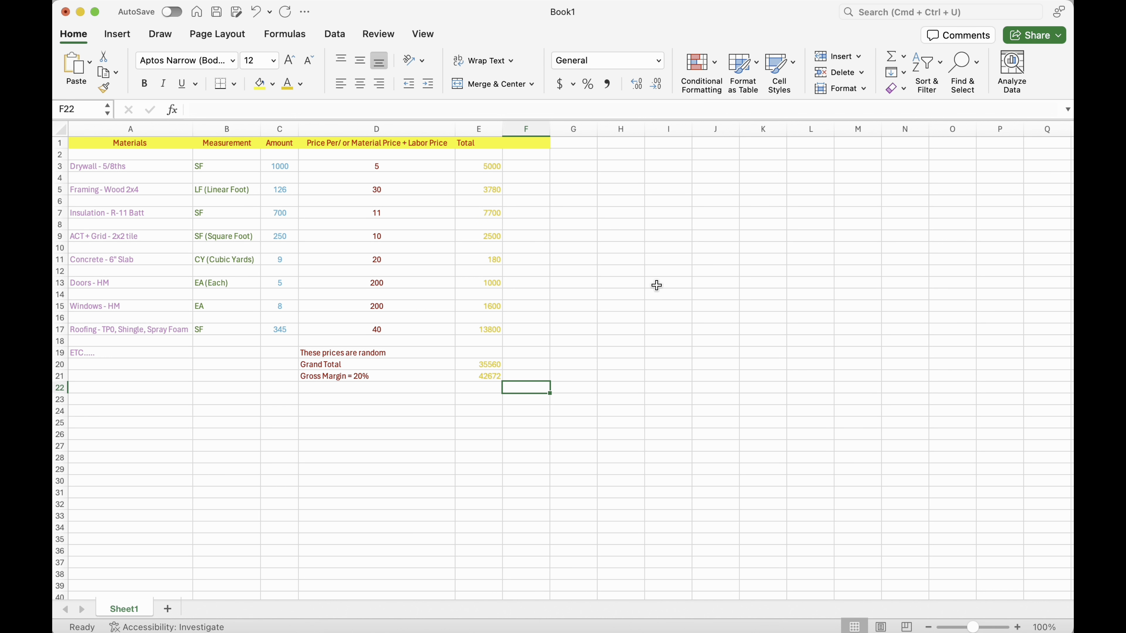
click(166, 353)
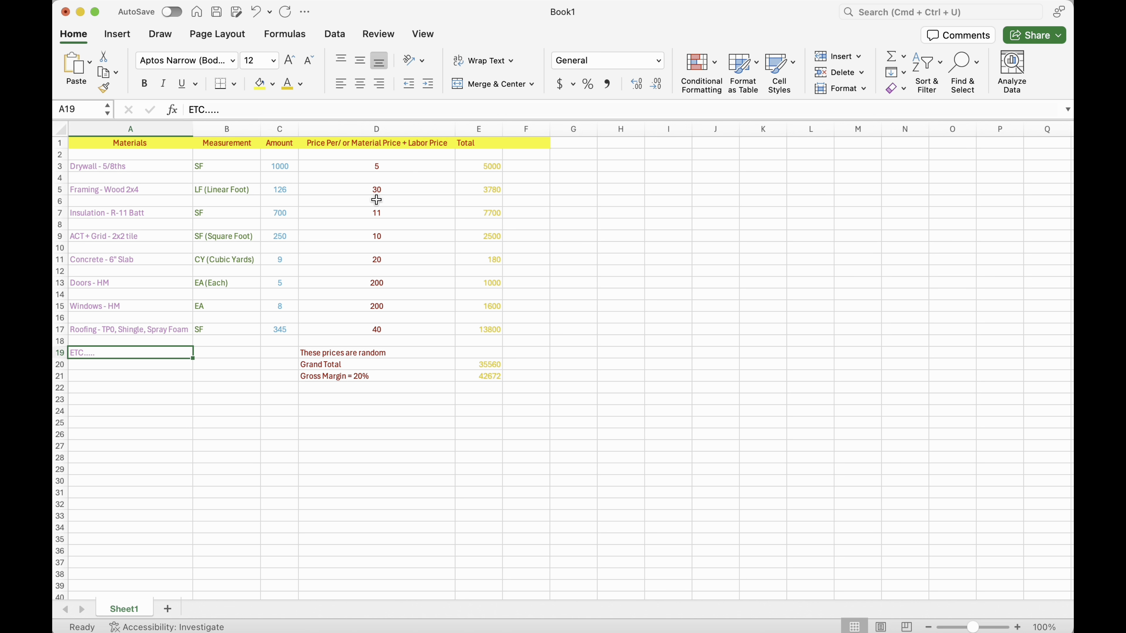
- Enter the note "Simple Enough" in cell G4 beside the table
click(574, 179)
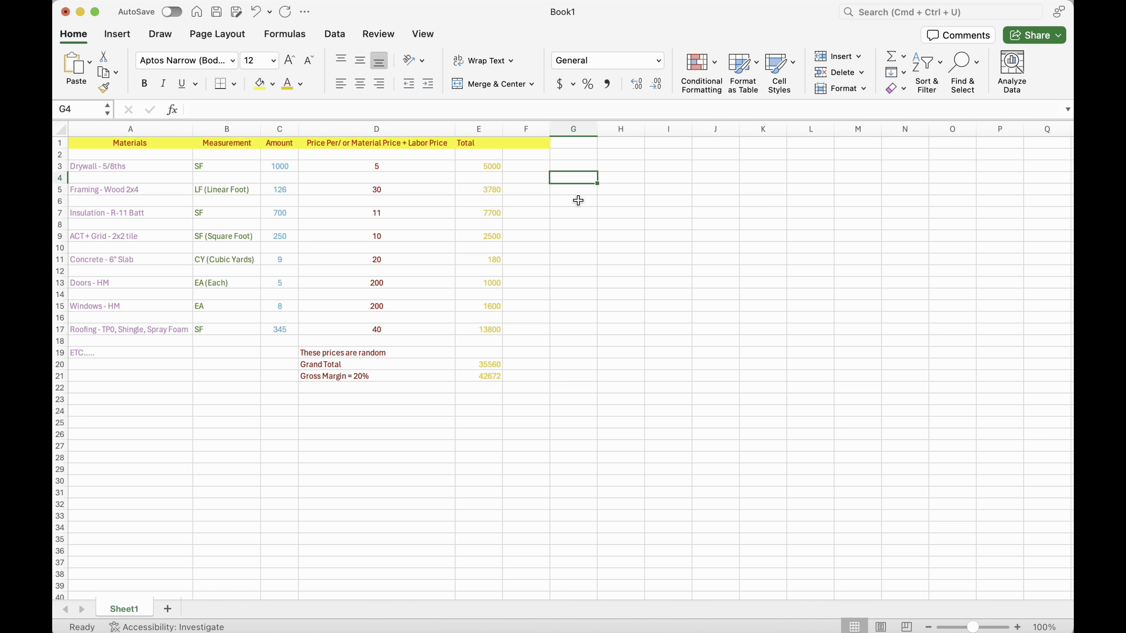
text(Sim)
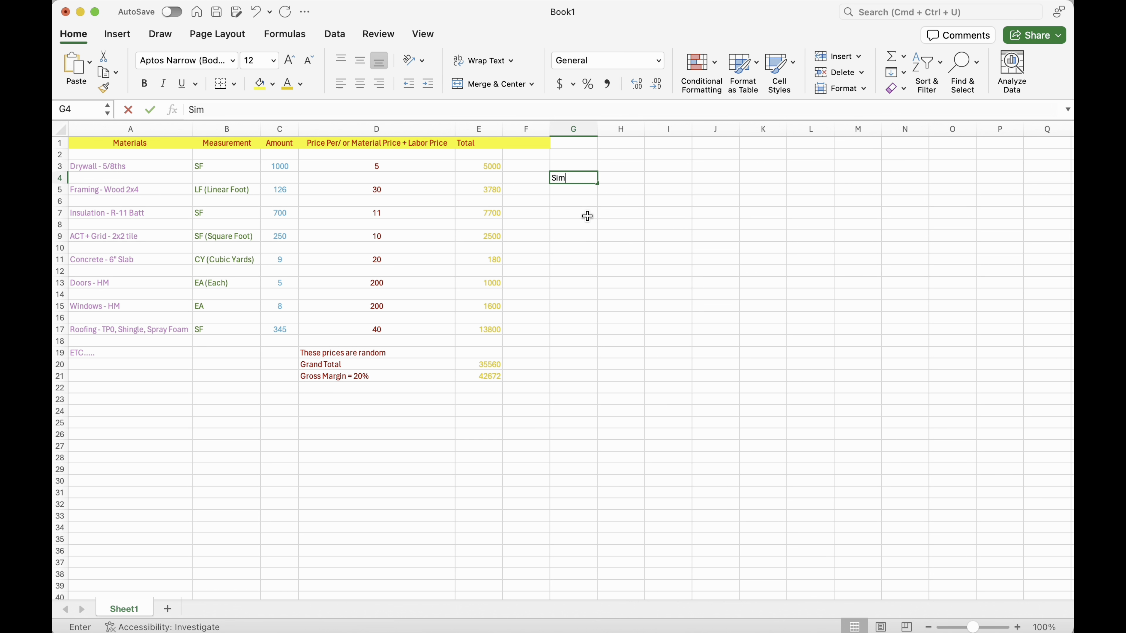
text(ple Enough)
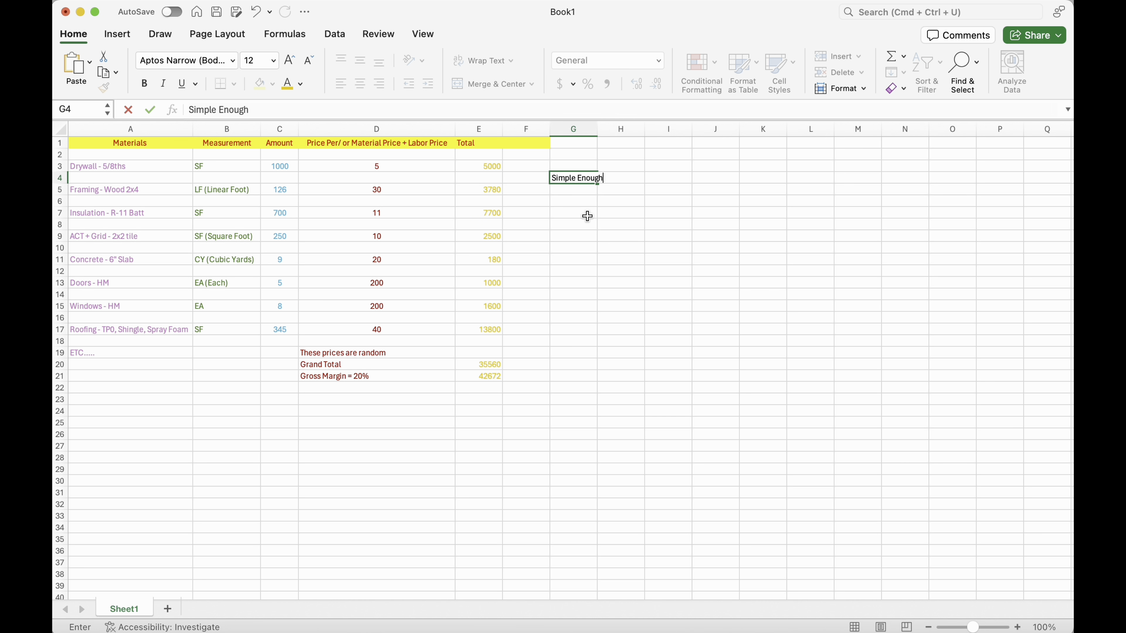
click(633, 255)
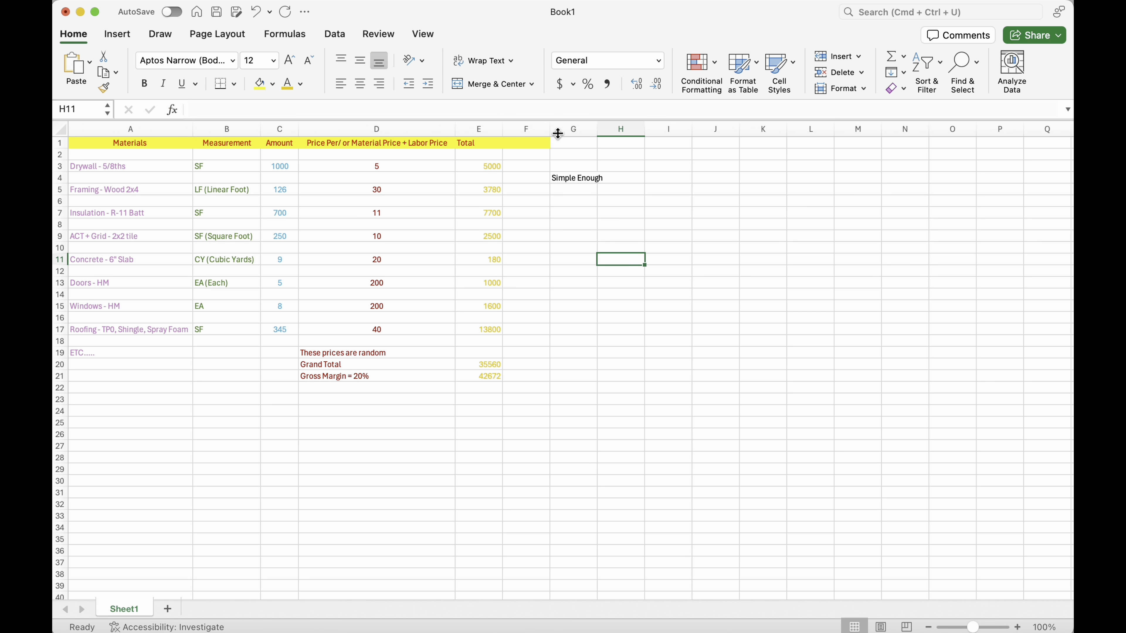
- Clear the note from cell G4
click(584, 189)
click(563, 175)
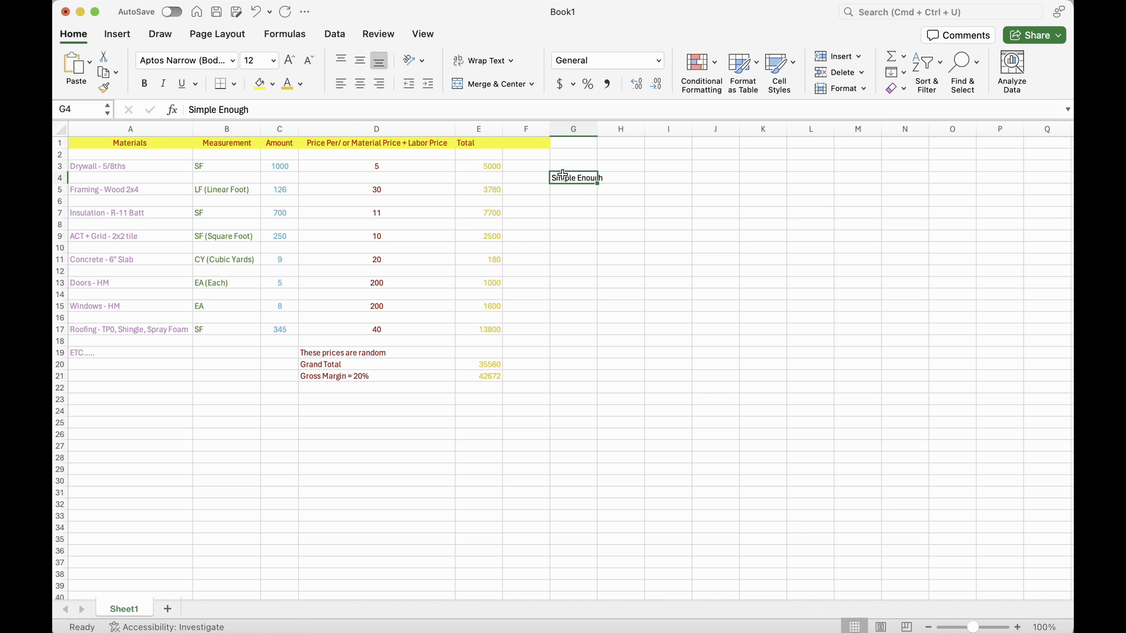
key(Delete)
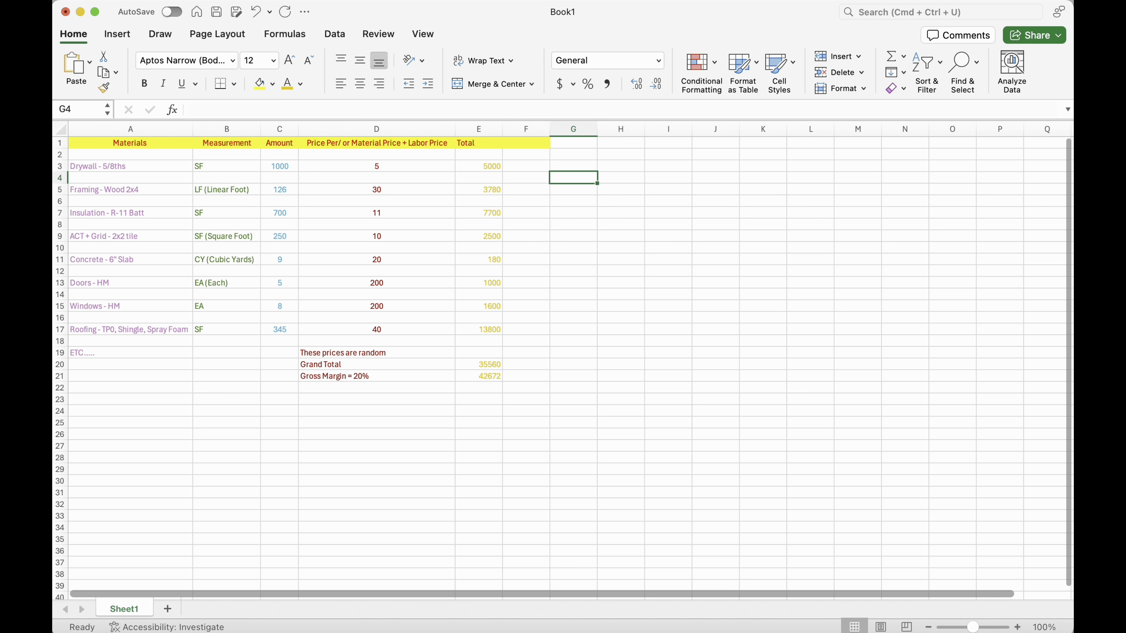
click(249, 631)
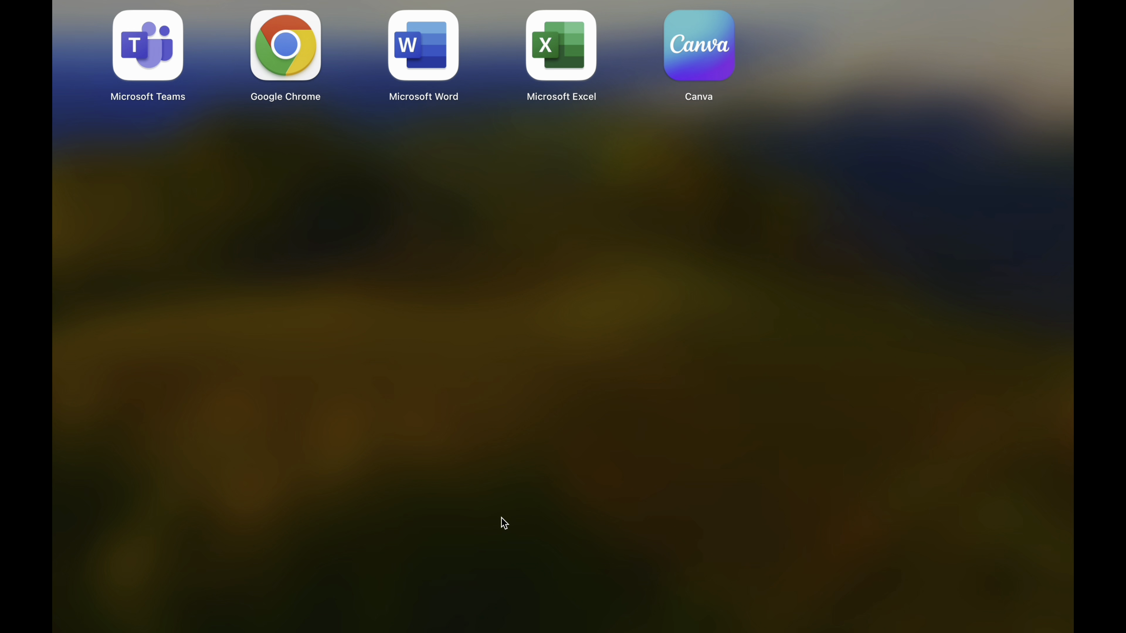
key(Escape)
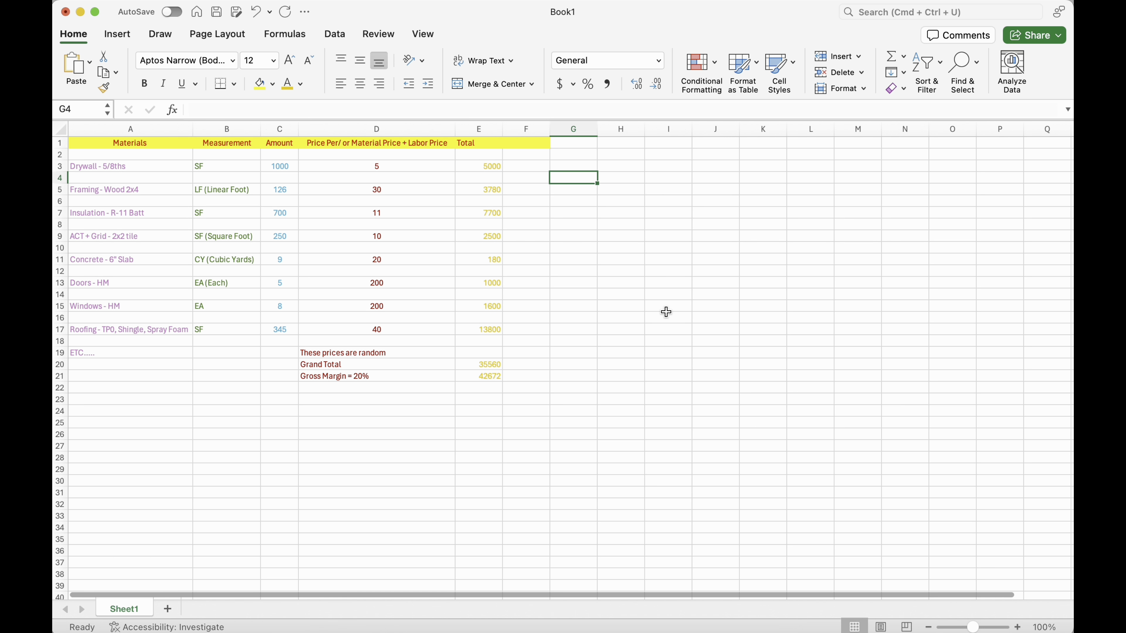